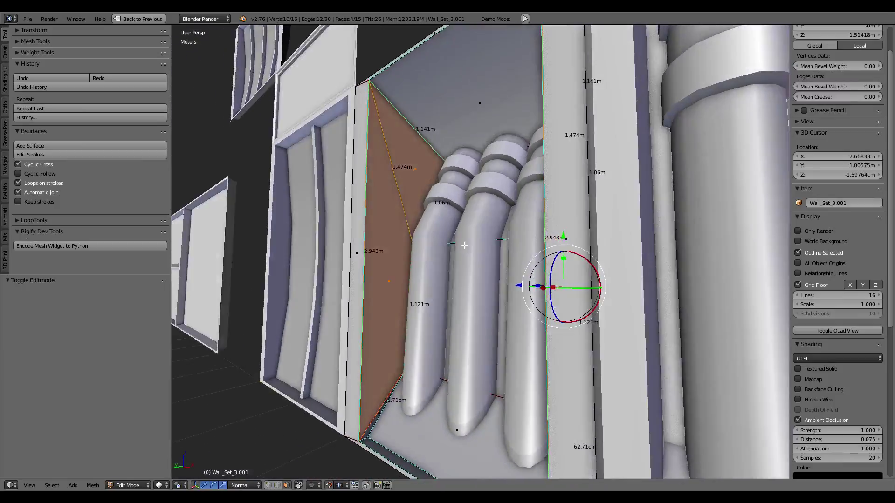
# Face the pipe recess and apply Inset Faces to the two angled side-panel faces
pyautogui.moveTo(465, 245); pyautogui.dragTo(514, 210, button='middle')
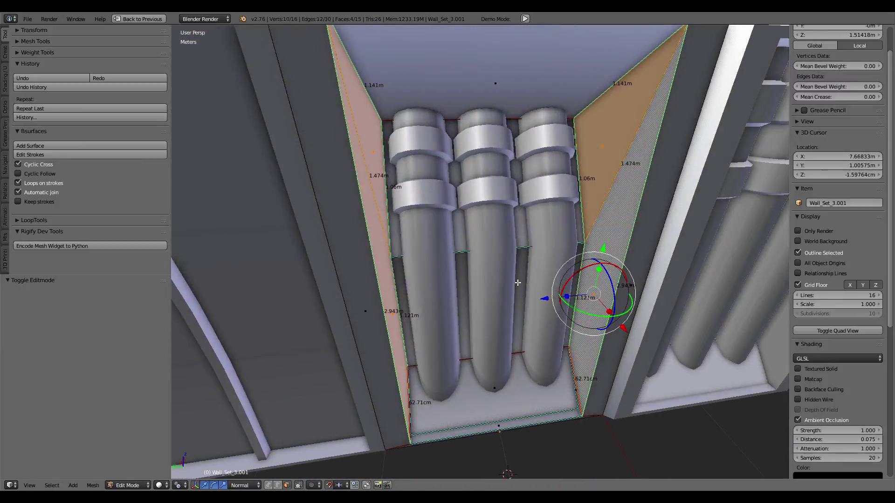
pyautogui.scroll(-2, 515, 211)
pyautogui.scroll(3, 512, 212)
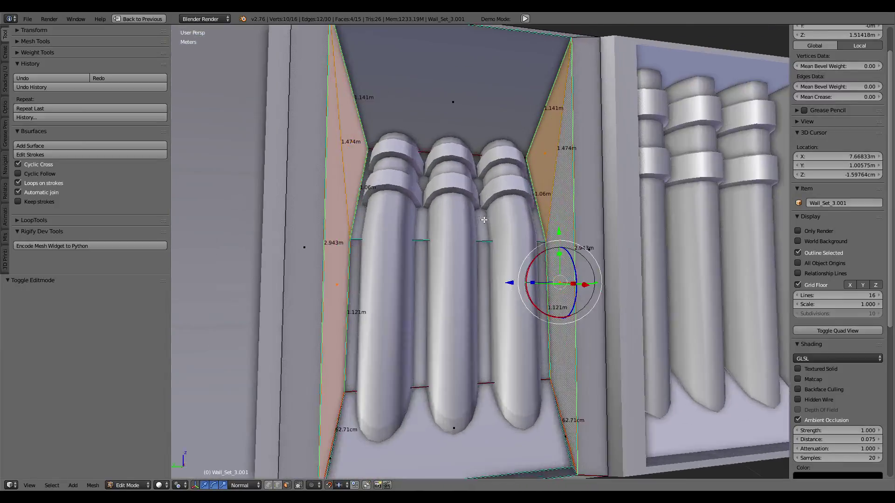
pyautogui.moveTo(512, 212); pyautogui.dragTo(559, 219, button='middle')
pyautogui.scroll(1, 559, 219)
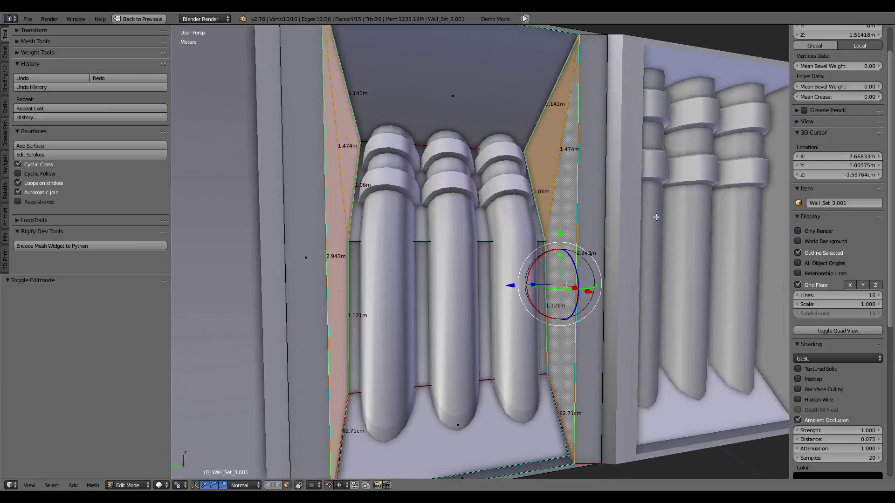
pyautogui.hotkey('ctrl', 'f')
pyautogui.click(662, 216)
pyautogui.click(655, 216)
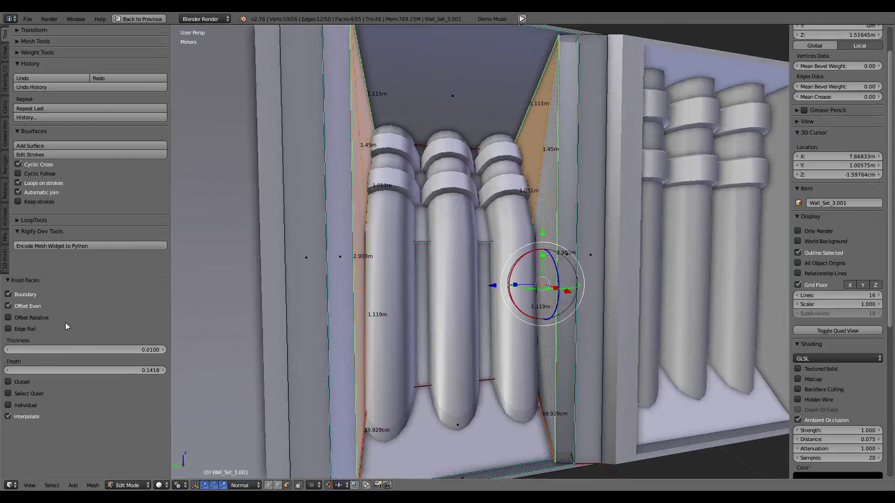
# Set the inset to zero depth and a thickness of 0.0666
pyautogui.click(133, 350)
pyautogui.write('0')
pyautogui.press('Return')
pyautogui.click(127, 370)
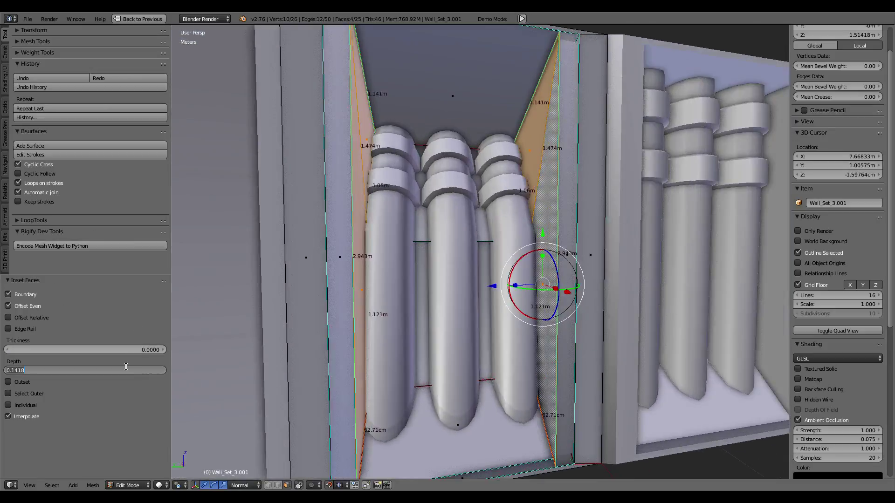
pyautogui.write('0')
pyautogui.press('Return')
pyautogui.moveTo(130, 349); pyautogui.dragTo(149, 350)
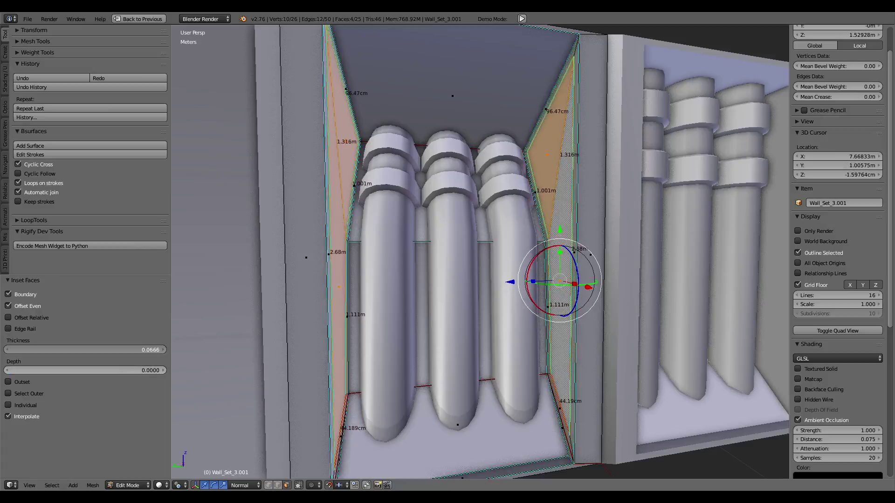
pyautogui.moveTo(415, 241); pyautogui.dragTo(574, 240, button='middle')
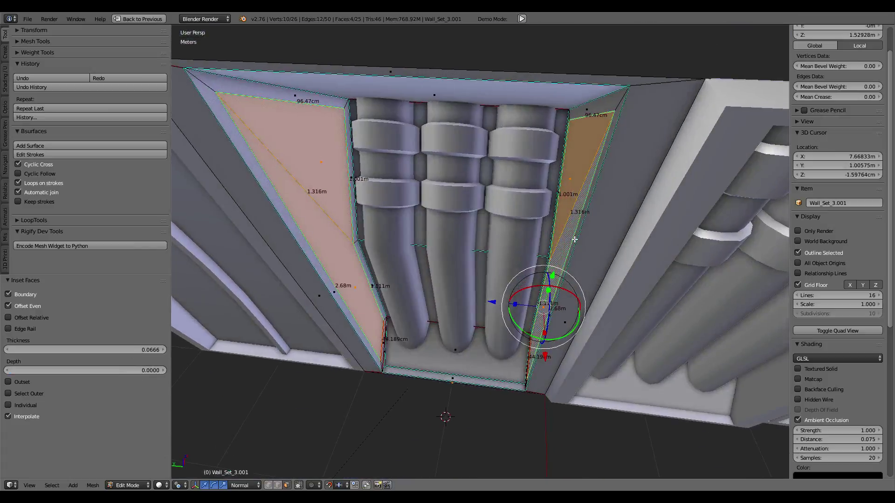
# Extrude the inset faces in place and scale them 1.1 along Y around the median point
pyautogui.press('e')
pyautogui.rightClick(601, 274)
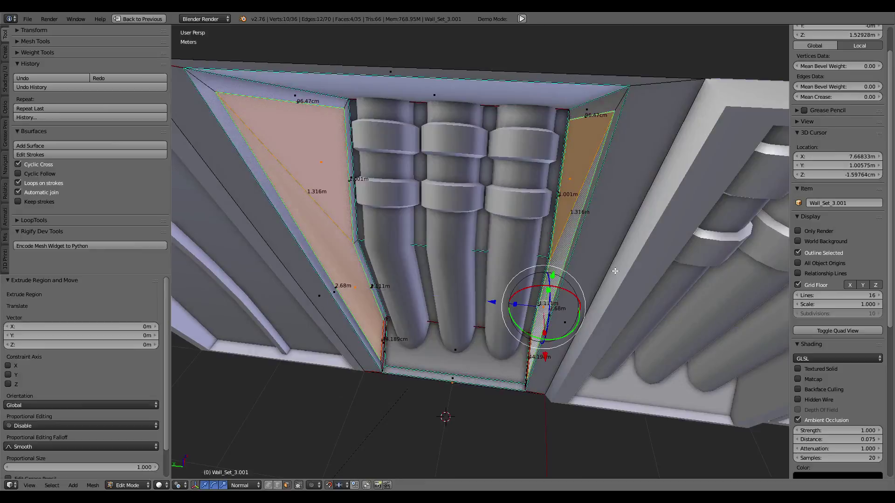
pyautogui.click(178, 488)
pyautogui.click(201, 450)
pyautogui.press('s')
pyautogui.press('y')
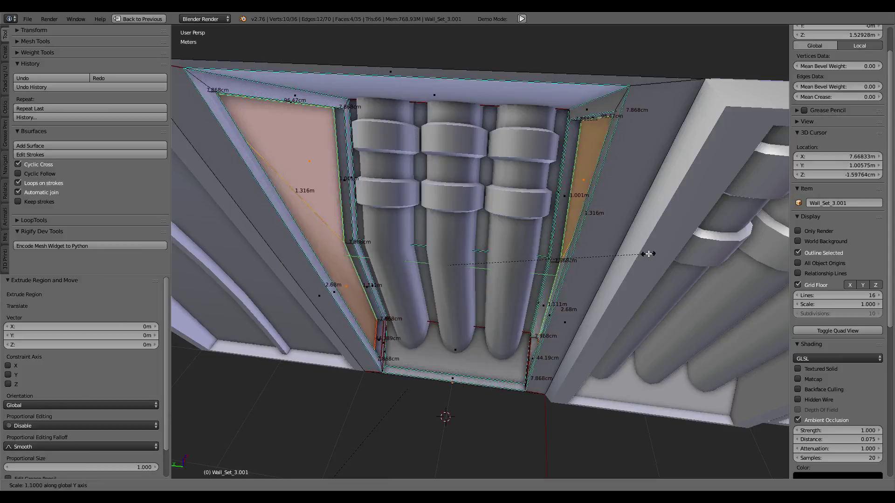
pyautogui.click(647, 254)
# Reduce the extruded side faces to their boundary edge loop with Select Boundary Loop
pyautogui.moveTo(648, 254)
pyautogui.mouseDown(button='middle')
pyautogui.moveTo(550, 370)
pyautogui.moveTo(595, 252)
pyautogui.moveTo(511, 189)
pyautogui.mouseUp(button='middle')
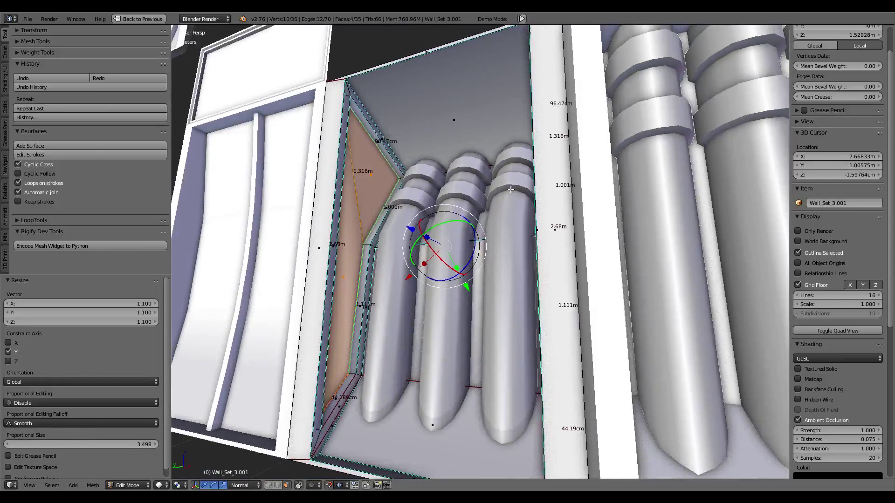
pyautogui.press('Tab')
pyautogui.press('Tab')
pyautogui.hotkey('ctrl', 'e')
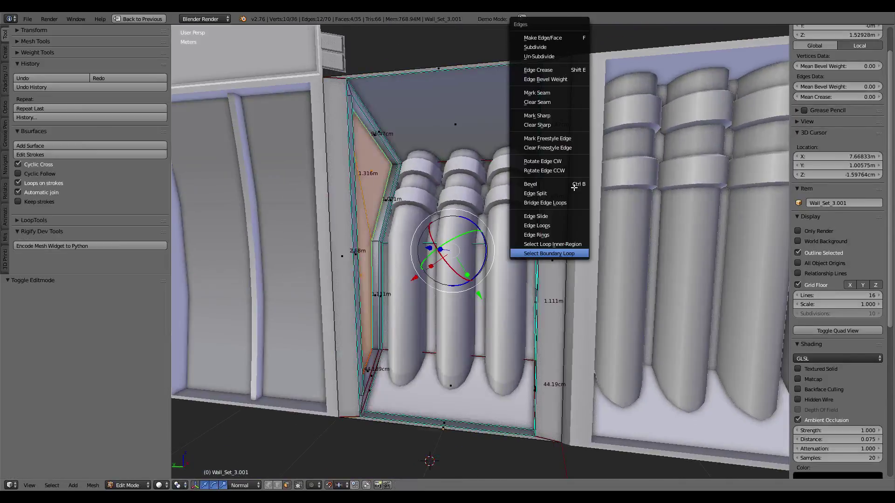
pyautogui.click(558, 251)
pyautogui.hotkey('ctrl', 'e')
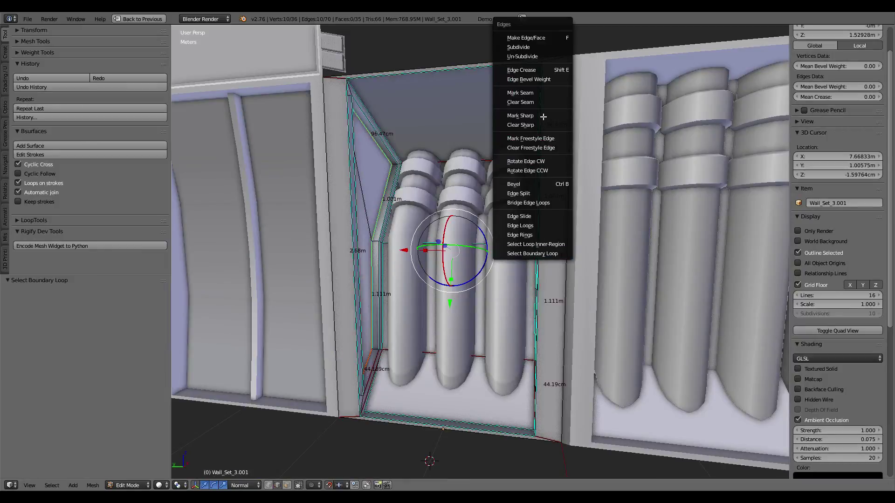
pyautogui.press('Escape')
pyautogui.press('Tab')
pyautogui.moveTo(543, 117)
pyautogui.mouseDown(button='middle')
pyautogui.moveTo(455, 171)
pyautogui.moveTo(466, 194)
pyautogui.moveTo(452, 218)
pyautogui.mouseUp(button='middle')
pyautogui.press('Tab')
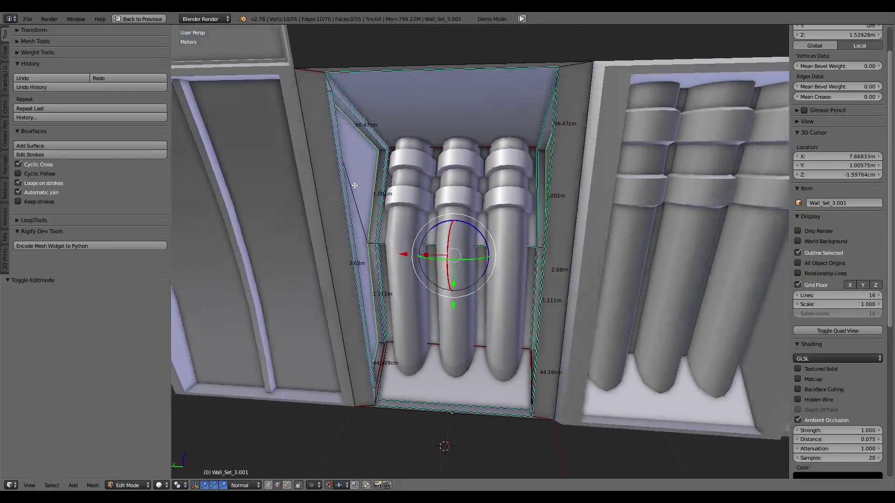
# Mark two edge loops on the left inset side panel sharp and return to object mode
pyautogui.moveTo(364, 252)
pyautogui.mouseDown(button='middle')
pyautogui.moveTo(368, 236)
pyautogui.moveTo(529, 235)
pyautogui.mouseUp(button='middle')
pyautogui.keyDown('alt'); pyautogui.click(371, 240); pyautogui.keyUp('alt')
pyautogui.keyDown('alt'); pyautogui.keyDown('shift'); pyautogui.click(534, 238); pyautogui.keyUp('shift'); pyautogui.keyUp('alt')
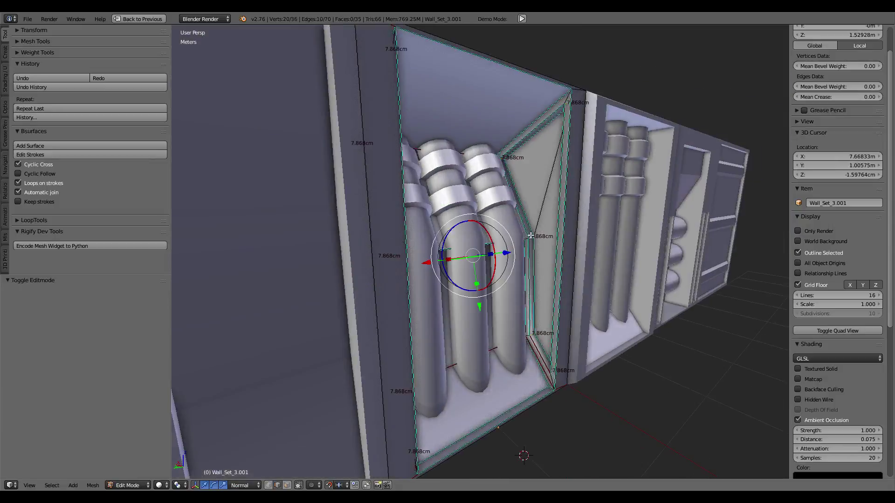
pyautogui.hotkey('ctrl', 'e')
pyautogui.click(605, 212)
pyautogui.press('Tab')
# Select the right wall section with the pipes and enter its edit mode
pyautogui.moveTo(606, 212)
pyautogui.mouseDown(button='middle')
pyautogui.moveTo(513, 191)
pyautogui.moveTo(482, 170)
pyautogui.moveTo(502, 169)
pyautogui.moveTo(471, 198)
pyautogui.mouseUp(button='middle')
pyautogui.scroll(-3, 502, 170)
pyautogui.rightClick(531, 178)
pyautogui.press('Tab')
pyautogui.scroll(4, 509, 201)
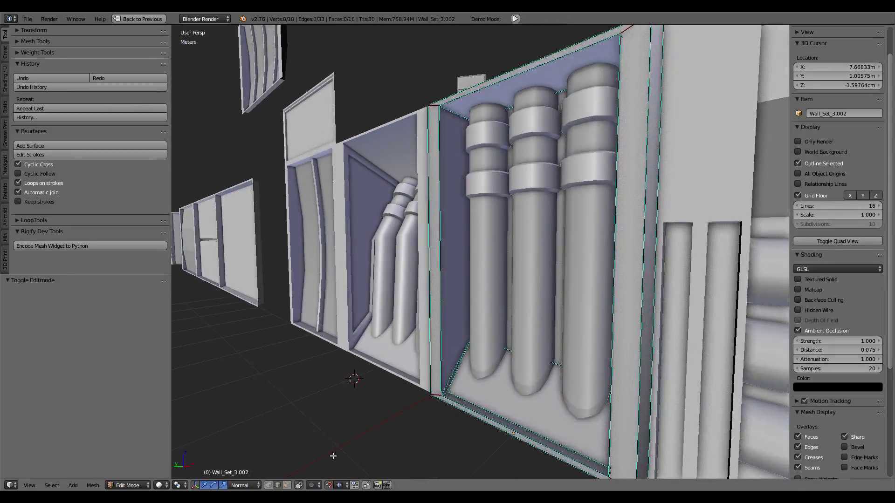
pyautogui.moveTo(312, 466); pyautogui.dragTo(365, 370, button='middle')
# Reselect the pipe-recess wall section Wall_Set_3.001 and open it in edit mode
pyautogui.press('Tab')
pyautogui.rightClick(332, 395)
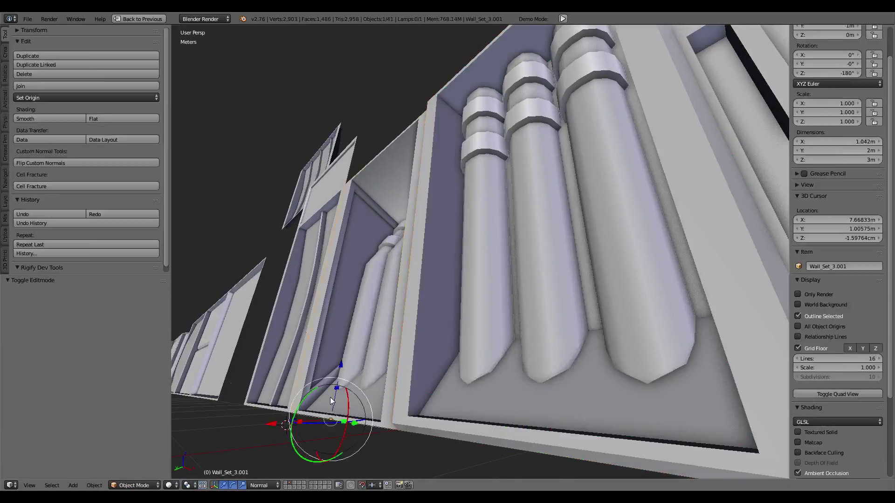
pyautogui.press('Tab')
pyautogui.press('Tab')
pyautogui.rightClick(451, 381)
pyautogui.press('Tab')
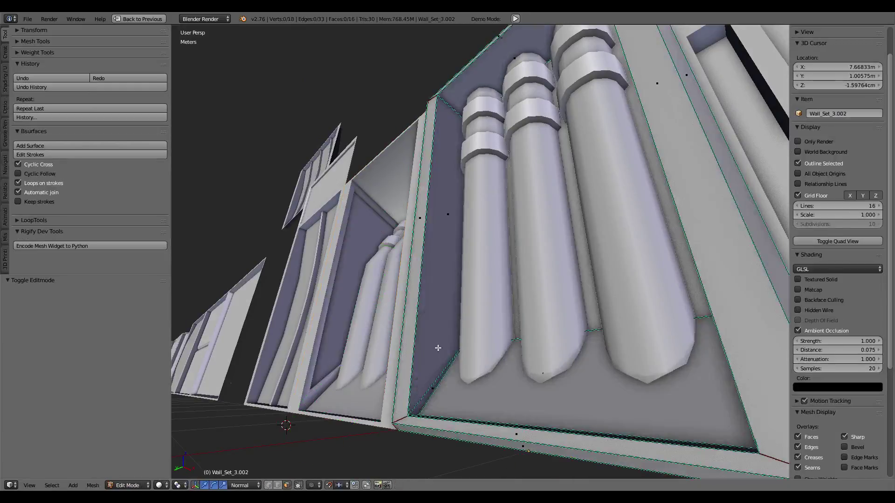
pyautogui.rightClick(438, 348)
pyautogui.moveTo(456, 331)
pyautogui.mouseDown(button='middle')
pyautogui.moveTo(404, 347)
pyautogui.moveTo(533, 275)
pyautogui.mouseUp(button='middle')
pyautogui.press('Tab')
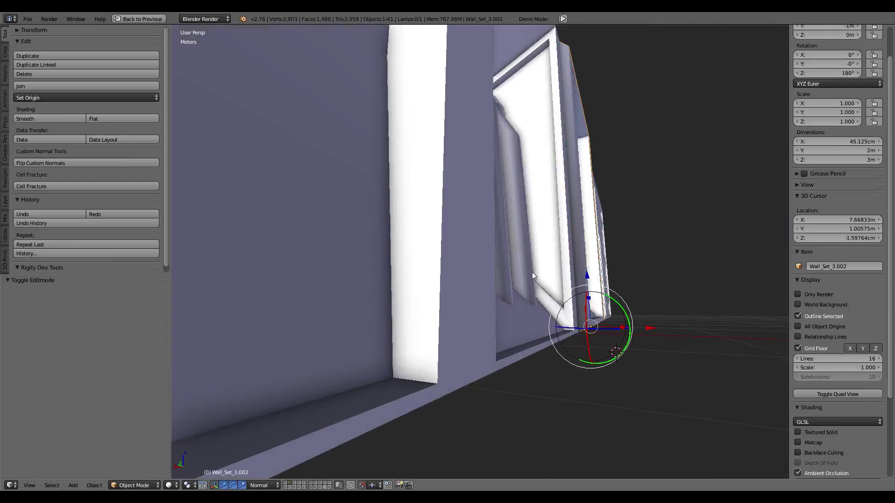
pyautogui.hotkey('ctrl', 'z')
pyautogui.hotkey('ctrl', 'z')
pyautogui.hotkey('ctrl', 'z')
pyautogui.hotkey('ctrl', 'z')
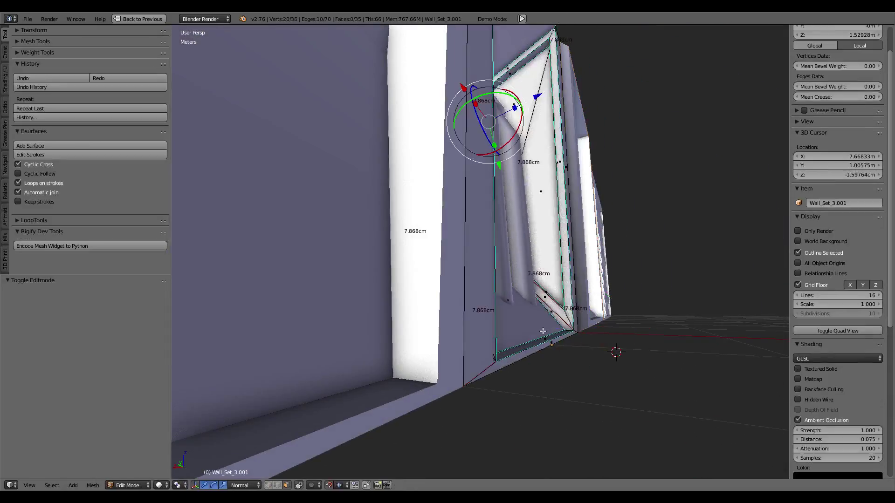
pyautogui.moveTo(543, 331)
pyautogui.mouseDown(button='middle')
pyautogui.moveTo(619, 298)
pyautogui.moveTo(317, 320)
pyautogui.moveTo(448, 370)
pyautogui.mouseUp(button='middle')
# Select the two short vertical edges at the recess's bottom corners
pyautogui.rightClick(318, 320)
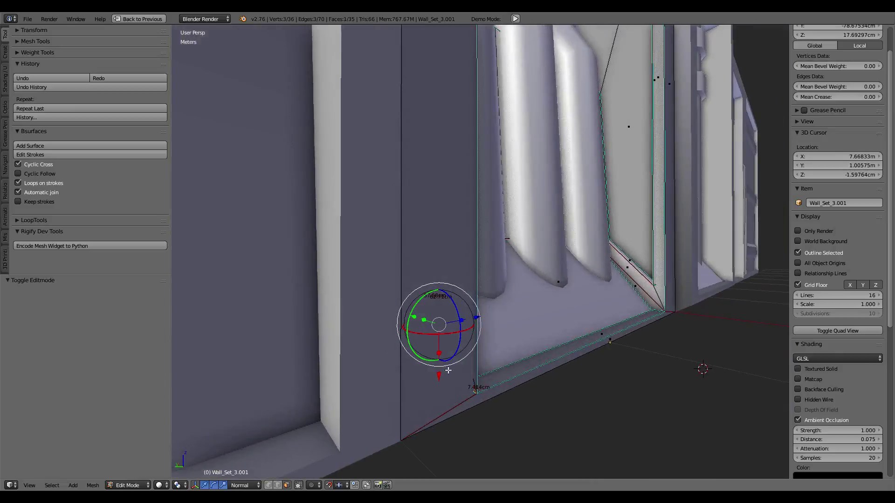
pyautogui.moveTo(612, 269)
pyautogui.mouseDown(button='middle')
pyautogui.moveTo(670, 420)
pyautogui.moveTo(573, 336)
pyautogui.moveTo(636, 363)
pyautogui.moveTo(639, 385)
pyautogui.mouseUp(button='middle')
pyautogui.rightClick(607, 378)
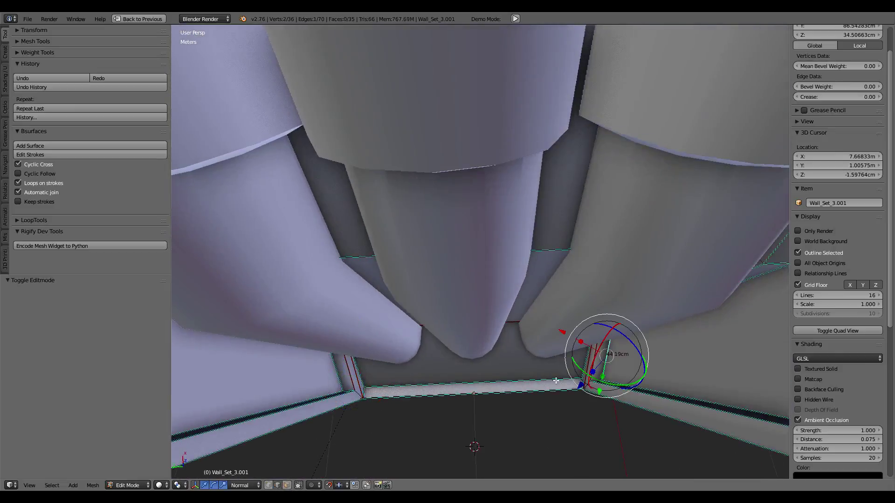
pyautogui.rightClick(341, 392)
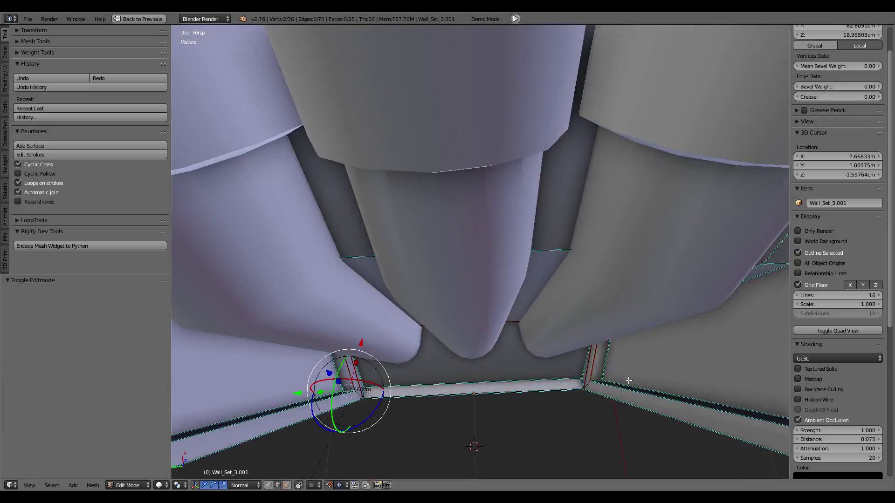
pyautogui.keyDown('shift'); pyautogui.rightClick(596, 380); pyautogui.keyUp('shift')
pyautogui.moveTo(596, 381); pyautogui.dragTo(409, 292, button='middle')
# Lower the bottom corner edges 3.059 cm along global Z
pyautogui.click(245, 485)
pyautogui.click(243, 431)
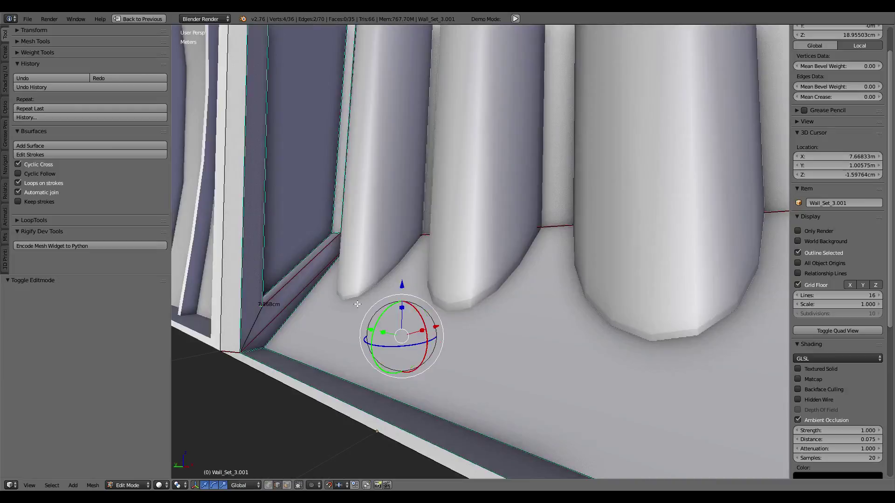
pyautogui.moveTo(399, 288); pyautogui.dragTo(275, 163)
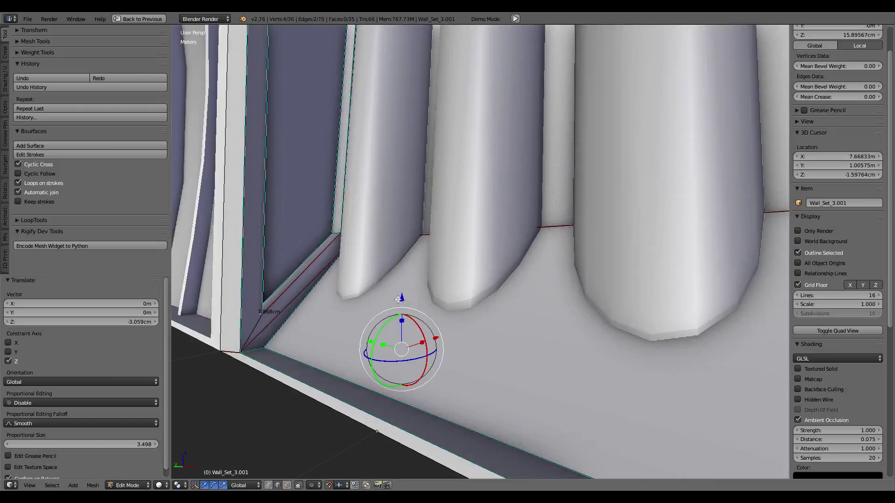
pyautogui.press('Tab')
pyautogui.press('Tab')
# Mark the lowered corner edges and the recess's diagonal corner edge sharp
pyautogui.hotkey('ctrl', 'e')
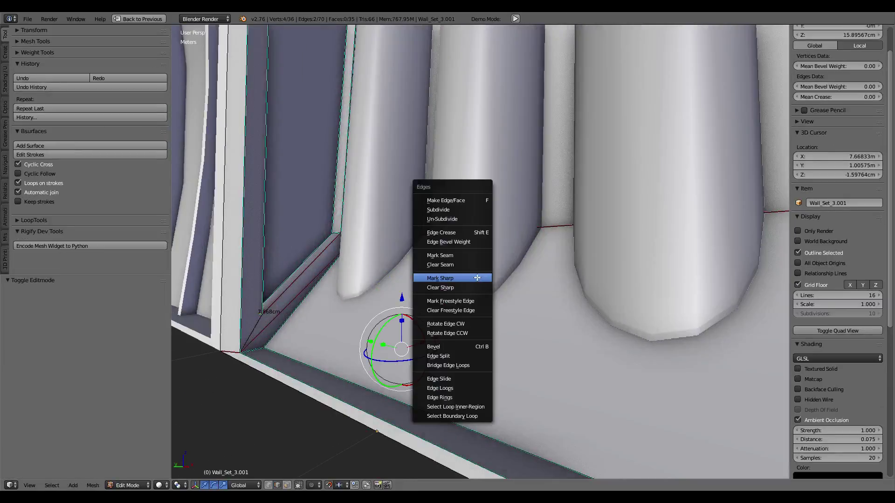
pyautogui.click(477, 278)
pyautogui.rightClick(289, 299)
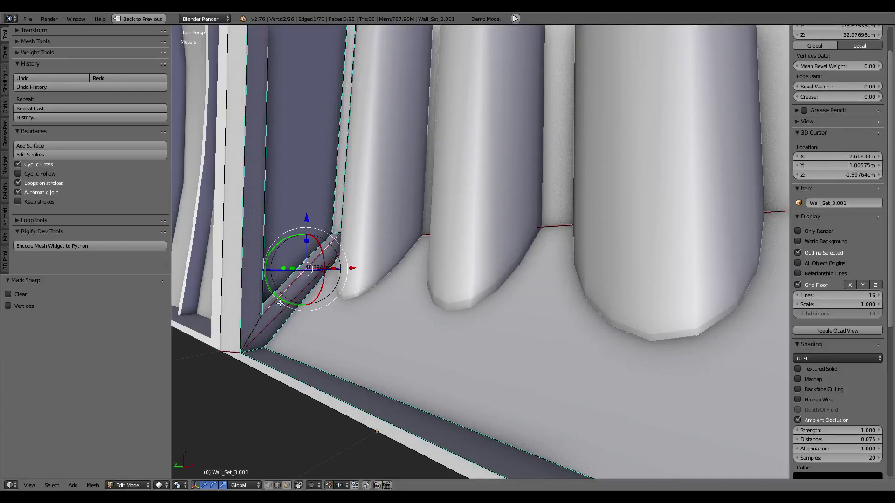
pyautogui.hotkey('ctrl', 'e')
pyautogui.click(280, 304)
# Mark the edge loops on both recess sides sharp, then return to object mode
pyautogui.moveTo(279, 304)
pyautogui.mouseDown(button='middle')
pyautogui.moveTo(402, 202)
pyautogui.moveTo(634, 303)
pyautogui.mouseUp(button='middle')
pyautogui.keyDown('alt'); pyautogui.rightClick(387, 182); pyautogui.keyUp('alt')
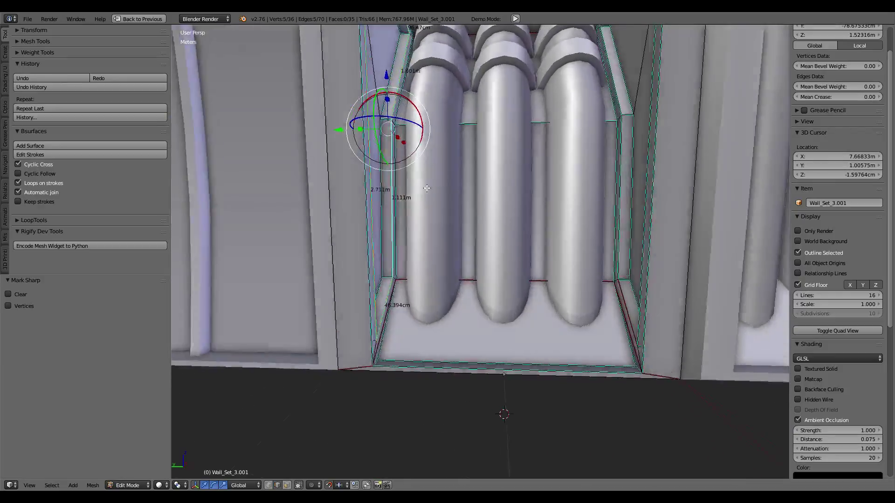
pyautogui.keyDown('alt'); pyautogui.rightClick(635, 303); pyautogui.keyUp('alt')
pyautogui.hotkey('ctrl', 'e')
pyautogui.click(745, 300)
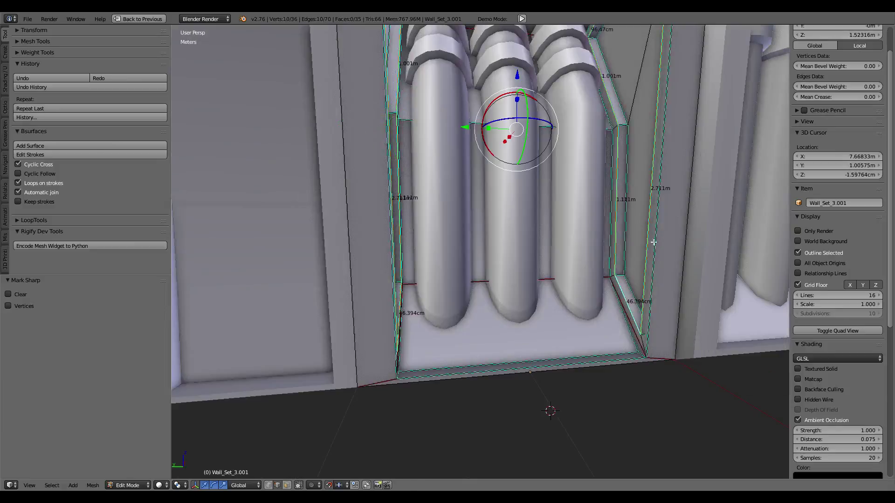
pyautogui.press('Tab')
pyautogui.moveTo(646, 240)
pyautogui.mouseDown(button='middle')
pyautogui.moveTo(682, 228)
pyautogui.moveTo(513, 252)
pyautogui.mouseUp(button='middle')
pyautogui.press('Tab')
pyautogui.scroll(-3, 513, 251)
# Enter edit mode on Wall_Set_3.002 and select both dark side strips beside the pipes
pyautogui.press('Tab')
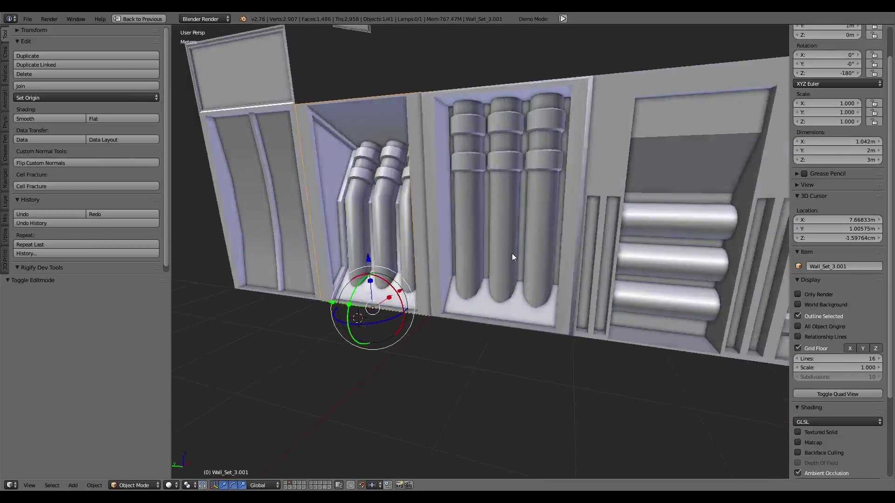
pyautogui.scroll(3, 435, 306)
pyautogui.rightClick(435, 306)
pyautogui.press('Tab')
pyautogui.scroll(3, 435, 305)
pyautogui.scroll(3, 434, 306)
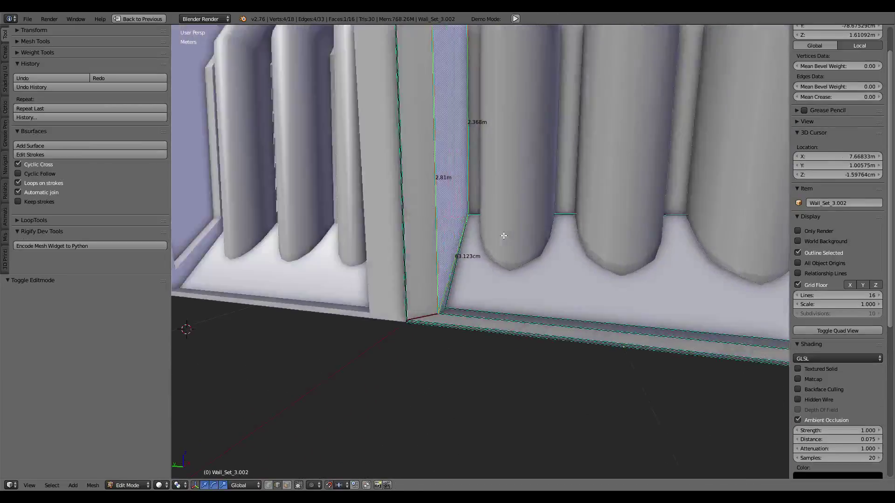
pyautogui.moveTo(435, 280)
pyautogui.mouseDown(button='middle')
pyautogui.moveTo(451, 239)
pyautogui.moveTo(439, 261)
pyautogui.moveTo(649, 259)
pyautogui.moveTo(583, 280)
pyautogui.moveTo(497, 276)
pyautogui.mouseUp(button='middle')
pyautogui.keyDown('shift'); pyautogui.rightClick(424, 273); pyautogui.keyUp('shift')
pyautogui.press('f')
pyautogui.hotkey('ctrl', 'z')
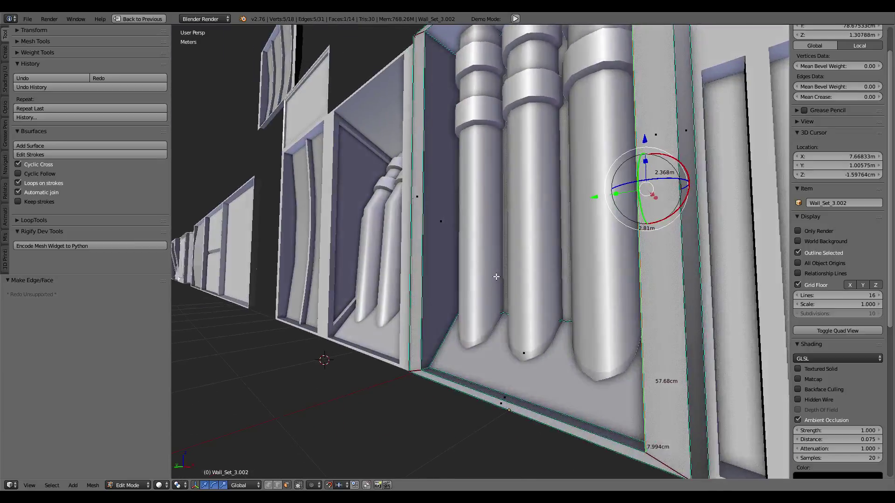
pyautogui.keyDown('shift'); pyautogui.rightClick(446, 250); pyautogui.keyUp('shift')
# Inset the two side strips with a thickness of about 0.0353
pyautogui.hotkey('ctrl', 'f')
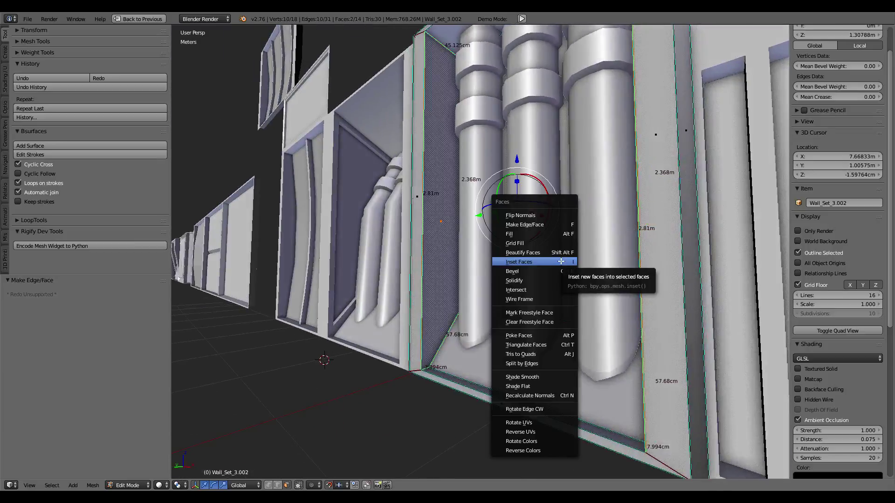
pyautogui.click(561, 262)
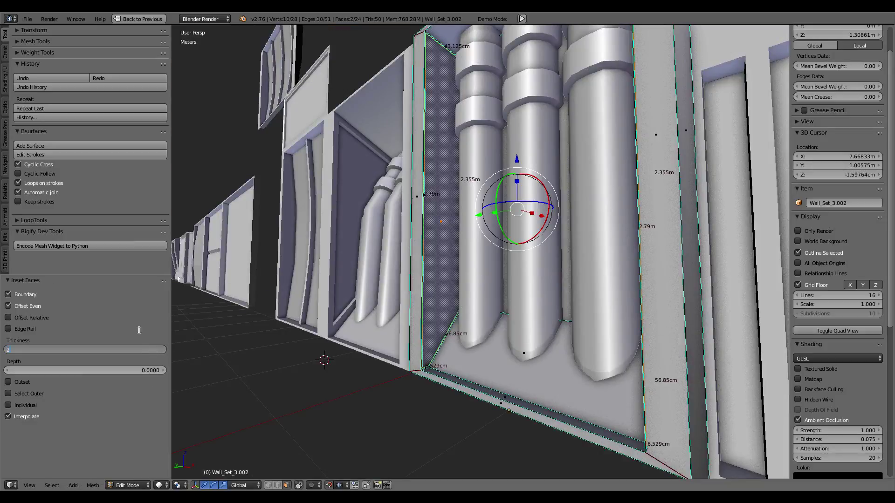
pyautogui.press('Return')
pyautogui.click(119, 353)
pyautogui.write('0')
pyautogui.press('Return')
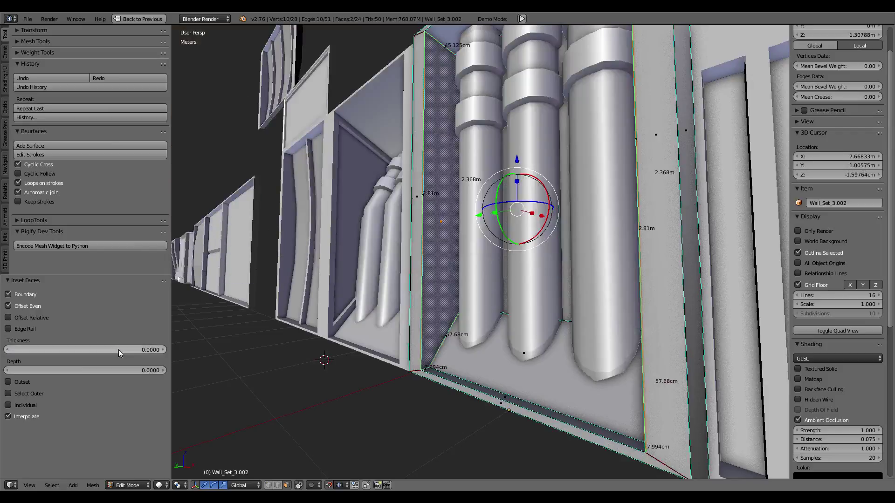
pyautogui.moveTo(85, 349); pyautogui.dragTo(93, 350)
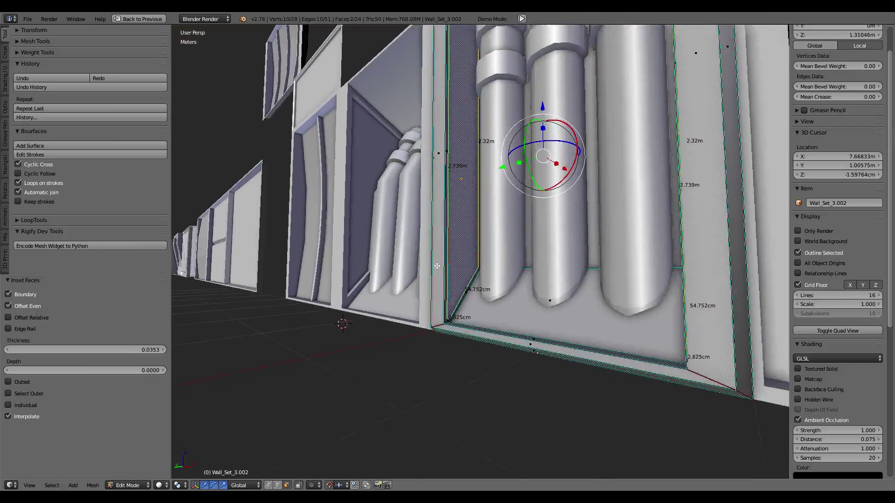
pyautogui.scroll(4, 434, 260)
pyautogui.moveTo(434, 260); pyautogui.dragTo(433, 251, button='middle')
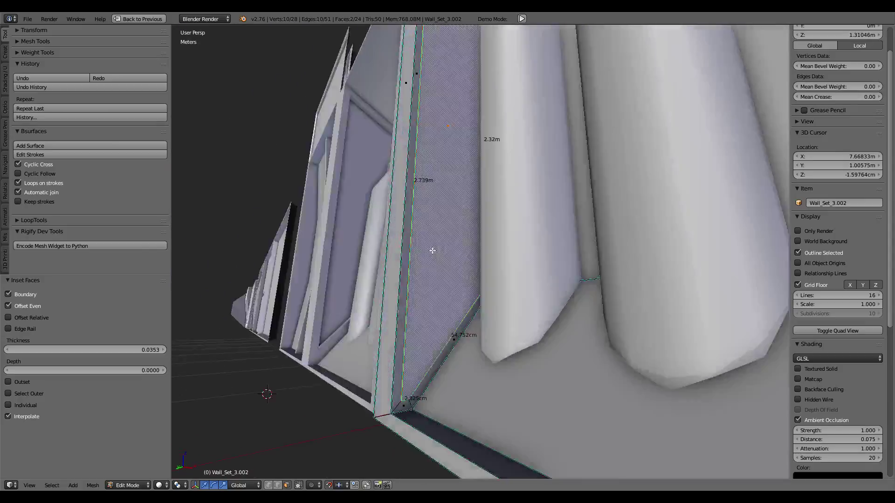
pyautogui.scroll(-5, 433, 251)
pyautogui.moveTo(309, 339); pyautogui.dragTo(548, 294, button='middle')
pyautogui.scroll(2, 548, 294)
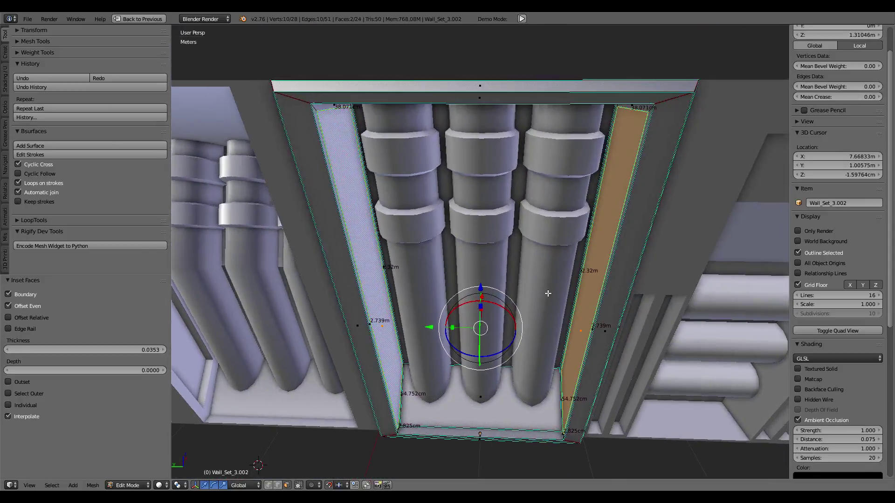
# Extrude the strips in place, scale them 1.1 along Y, and return to object mode
pyautogui.press('e')
pyautogui.rightClick(532, 308)
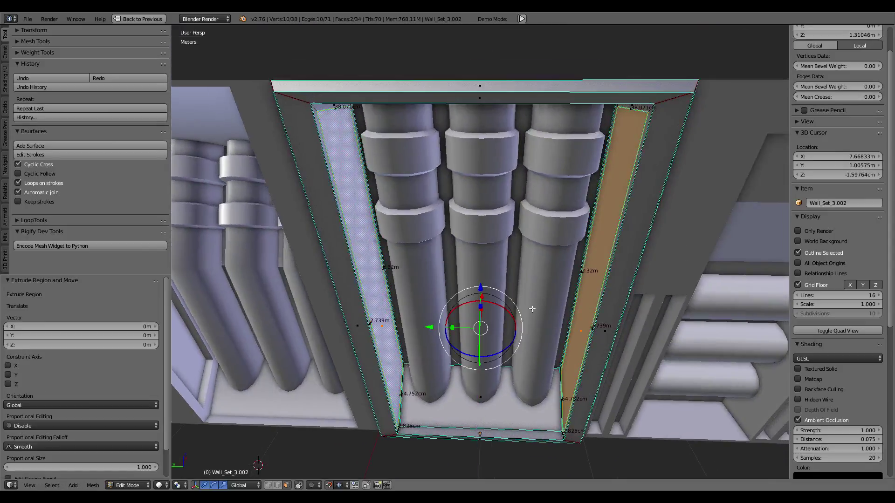
pyautogui.press('s')
pyautogui.rightClick(536, 309)
pyautogui.press('s')
pyautogui.press('y')
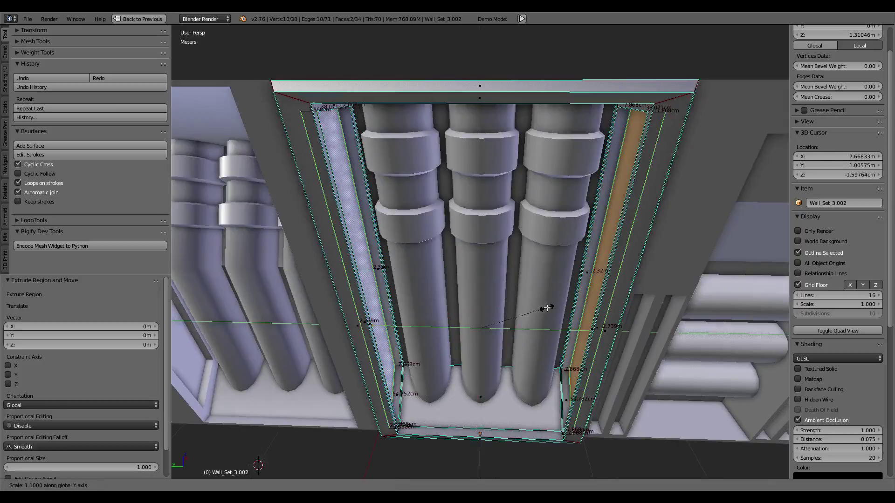
pyautogui.click(547, 307)
pyautogui.press('Tab')
pyautogui.moveTo(541, 306)
pyautogui.mouseDown(button='middle')
pyautogui.moveTo(496, 251)
pyautogui.moveTo(510, 222)
pyautogui.moveTo(516, 254)
pyautogui.moveTo(566, 295)
pyautogui.moveTo(538, 291)
pyautogui.moveTo(538, 178)
pyautogui.mouseUp(button='middle')
# Select the neighbouring panel Wall_Set_3.001 and enter its edit mode
pyautogui.scroll(2, 466, 284)
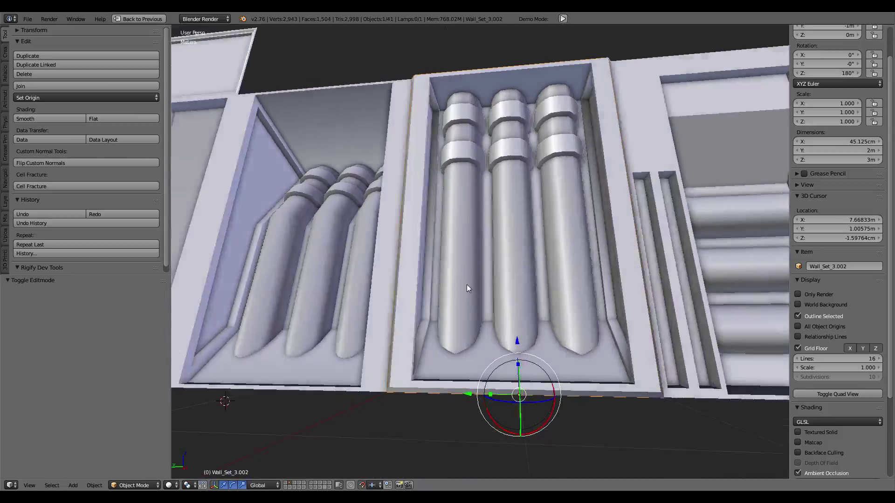
pyautogui.moveTo(468, 288)
pyautogui.mouseDown(button='middle')
pyautogui.moveTo(388, 313)
pyautogui.moveTo(395, 334)
pyautogui.moveTo(429, 261)
pyautogui.moveTo(513, 240)
pyautogui.moveTo(536, 378)
pyautogui.moveTo(517, 391)
pyautogui.mouseUp(button='middle')
pyautogui.rightClick(388, 313)
pyautogui.press('Tab')
# Inspect the alcove's strips, ending with the recess's top edge selected
pyautogui.scroll(2, 429, 261)
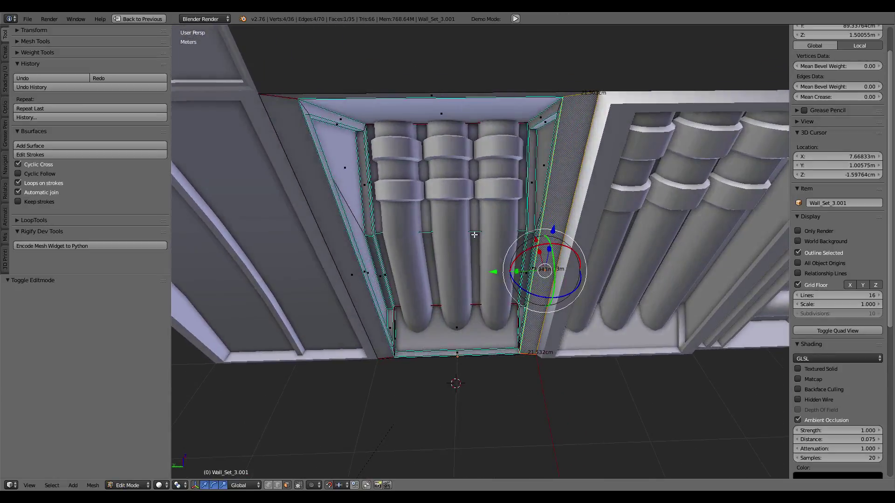
pyautogui.moveTo(474, 235); pyautogui.dragTo(474, 224, button='middle')
pyautogui.rightClick(447, 70)
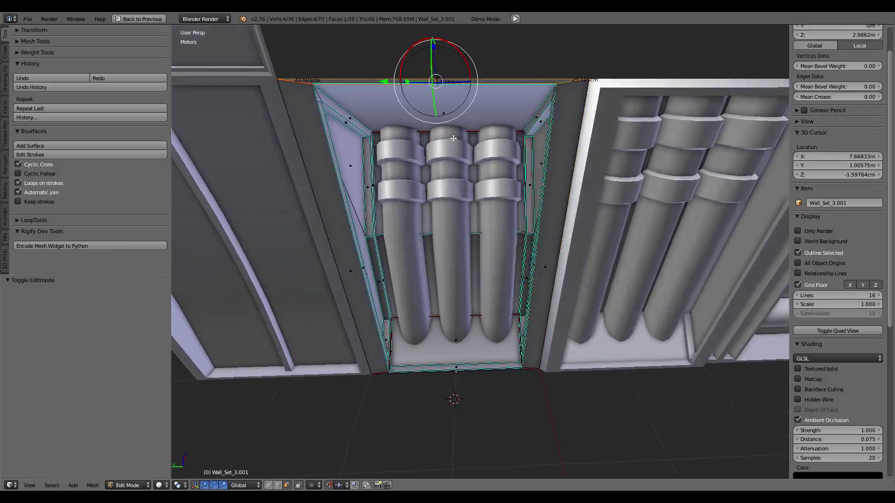
pyautogui.moveTo(447, 70)
pyautogui.mouseDown(button='middle')
pyautogui.moveTo(464, 179)
pyautogui.moveTo(512, 179)
pyautogui.mouseUp(button='middle')
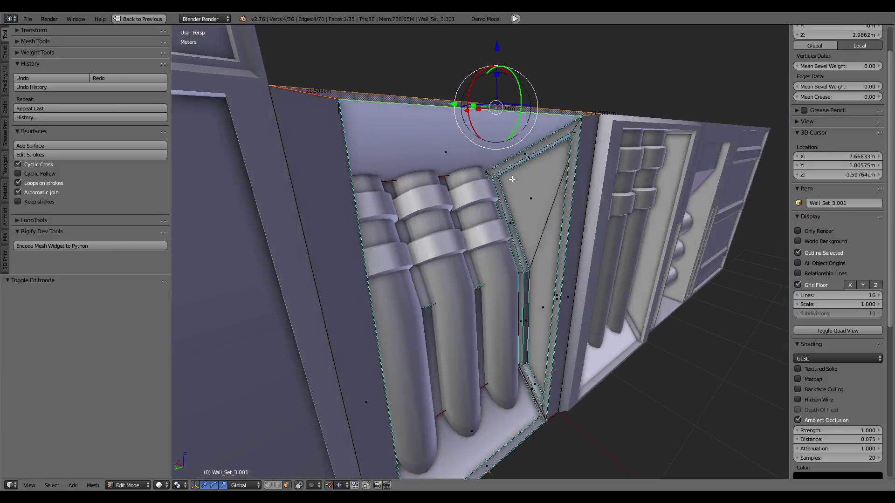
pyautogui.rightClick(320, 122)
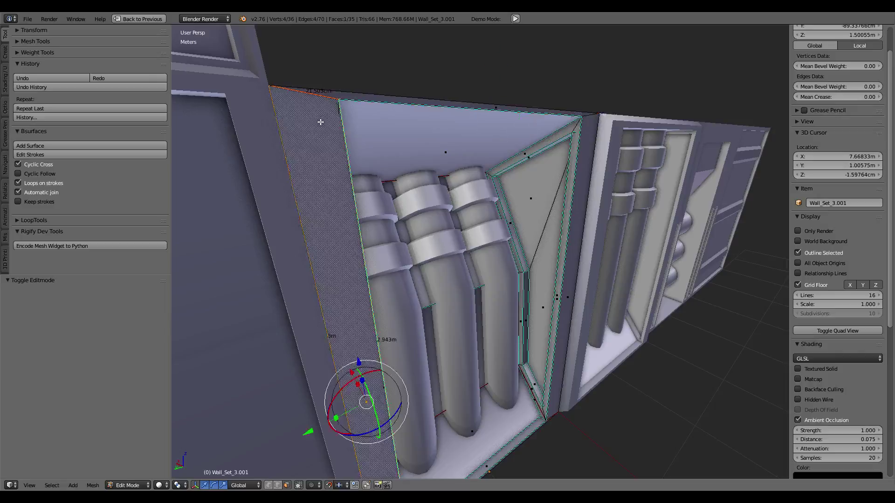
pyautogui.rightClick(368, 94)
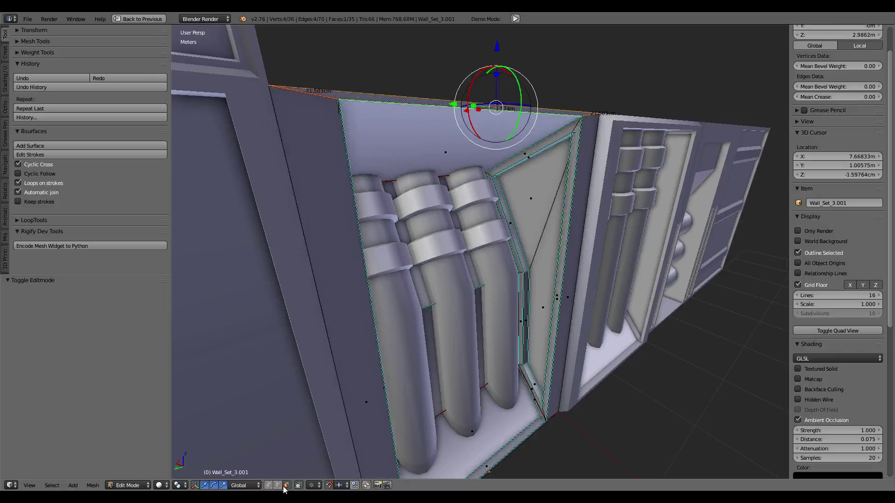
# Subdivide the alcove's top and bottom edges with 2 cuts
pyautogui.rightClick(462, 88)
pyautogui.moveTo(462, 89)
pyautogui.mouseDown(button='middle')
pyautogui.moveTo(430, 260)
pyautogui.moveTo(460, 106)
pyautogui.mouseUp(button='middle')
pyautogui.rightClick(431, 260)
pyautogui.keyDown('shift'); pyautogui.rightClick(461, 122); pyautogui.keyUp('shift')
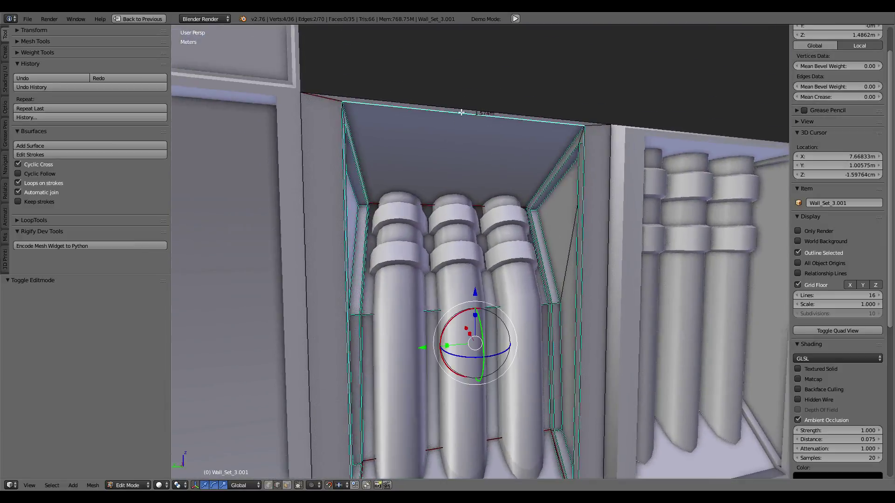
pyautogui.press('w')
pyautogui.click(602, 96)
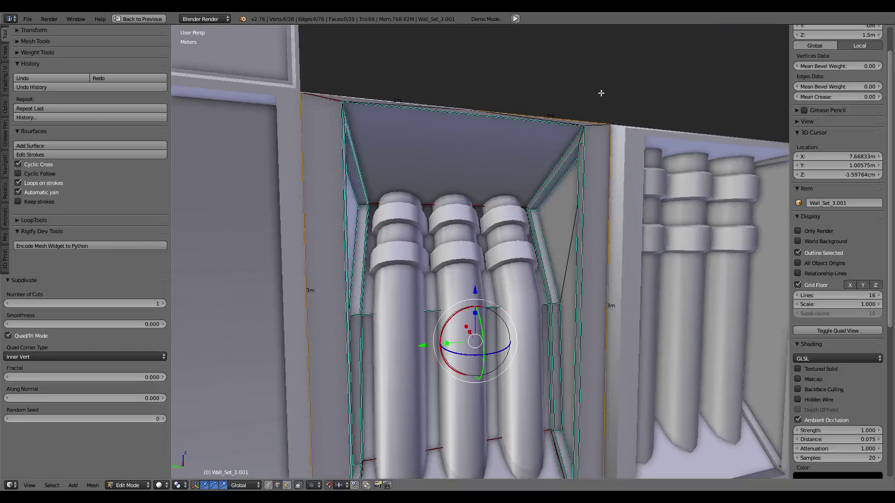
pyautogui.click(163, 303)
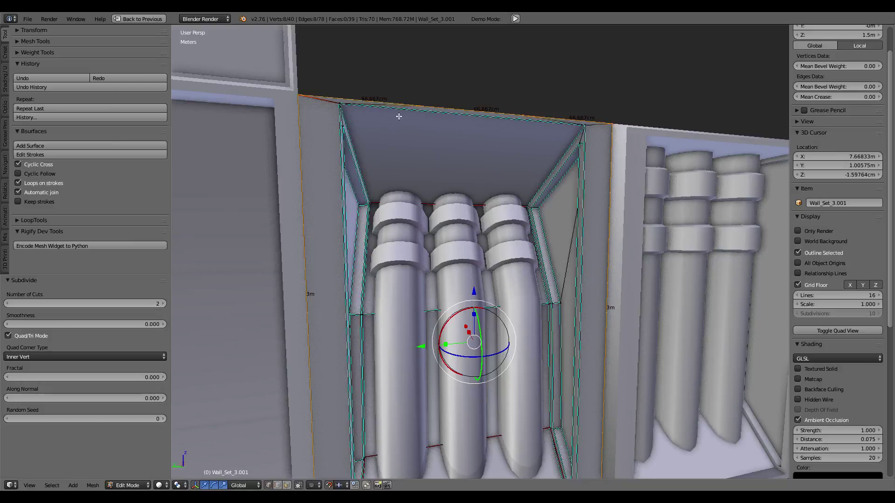
# Select only the alcove's top-left edge and change the pivot point for scaling
pyautogui.rightClick(410, 100)
pyautogui.rightClick(350, 106)
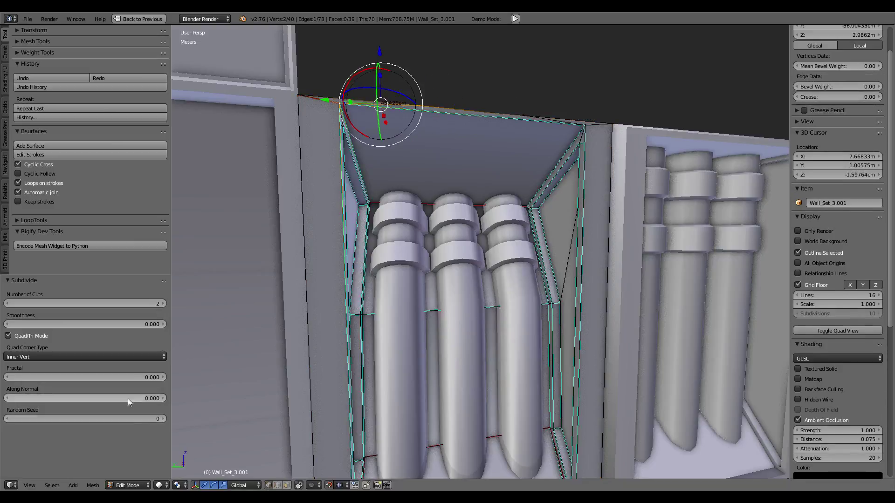
pyautogui.click(177, 486)
pyautogui.click(195, 439)
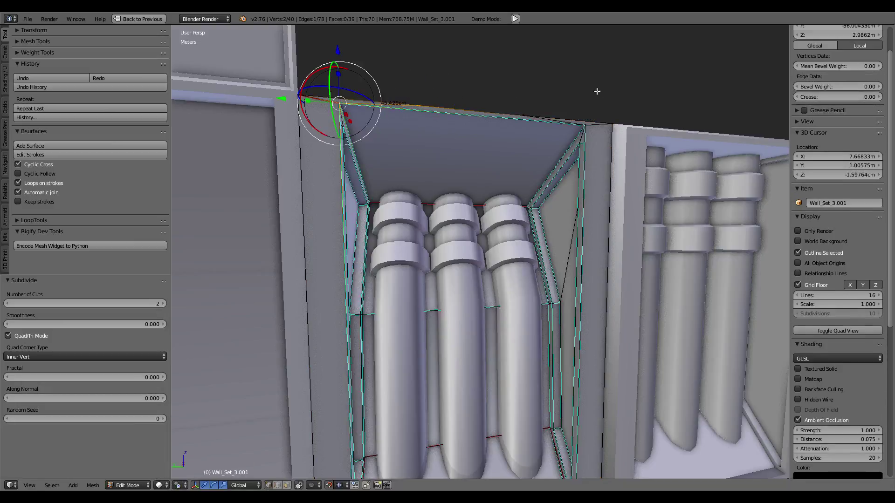
# Flatten two alcove corner edges to zero along the Y axis
pyautogui.press('s')
pyautogui.press('y')
pyautogui.press('Return')
pyautogui.moveTo(549, 88); pyautogui.dragTo(532, 106, button='middle')
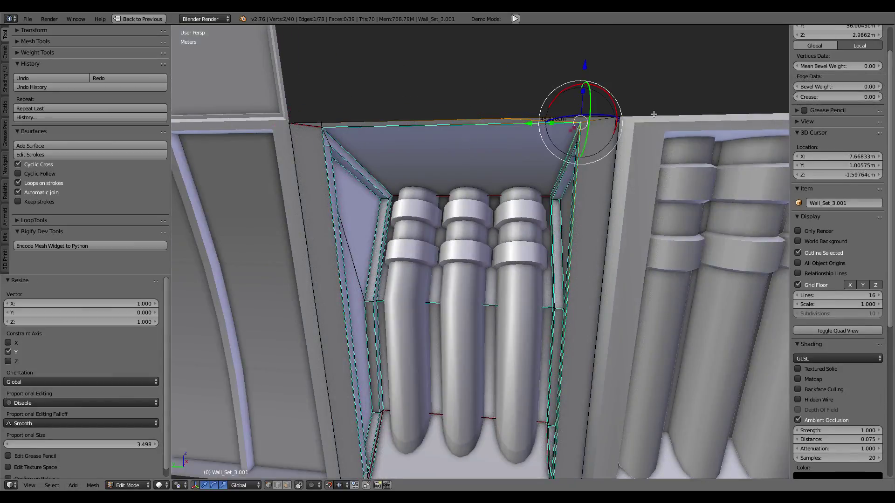
pyautogui.press('s')
pyautogui.press('y')
pyautogui.press('Return')
# Select the alcove's bottom edge and flatten it to zero along Y
pyautogui.moveTo(629, 109); pyautogui.dragTo(558, 282, button='middle')
pyautogui.rightClick(539, 386)
pyautogui.keyDown('shift'); pyautogui.rightClick(574, 380); pyautogui.keyUp('shift')
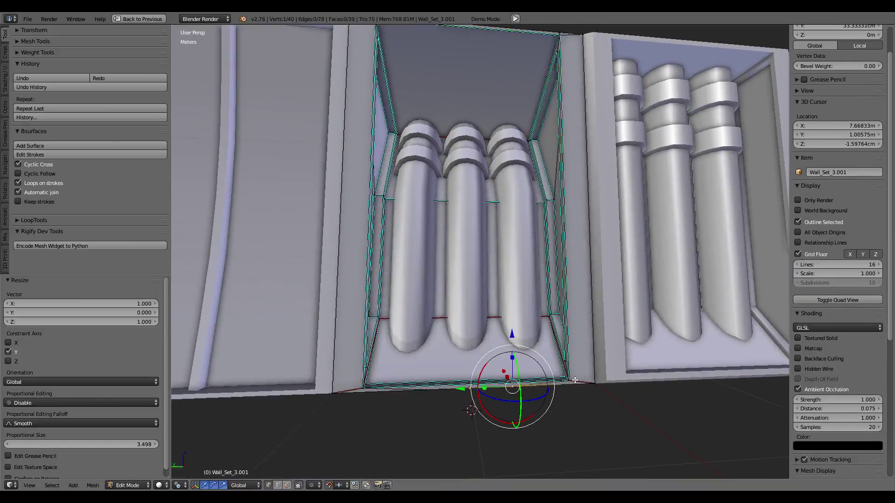
pyautogui.moveTo(576, 380)
pyautogui.mouseDown(button='middle')
pyautogui.moveTo(620, 340)
pyautogui.moveTo(419, 392)
pyautogui.mouseUp(button='middle')
pyautogui.press('s')
pyautogui.press('y')
pyautogui.press('Return')
# Flatten the bottom-left edge of the alcove to zero along Y
pyautogui.rightClick(369, 395)
pyautogui.press('s')
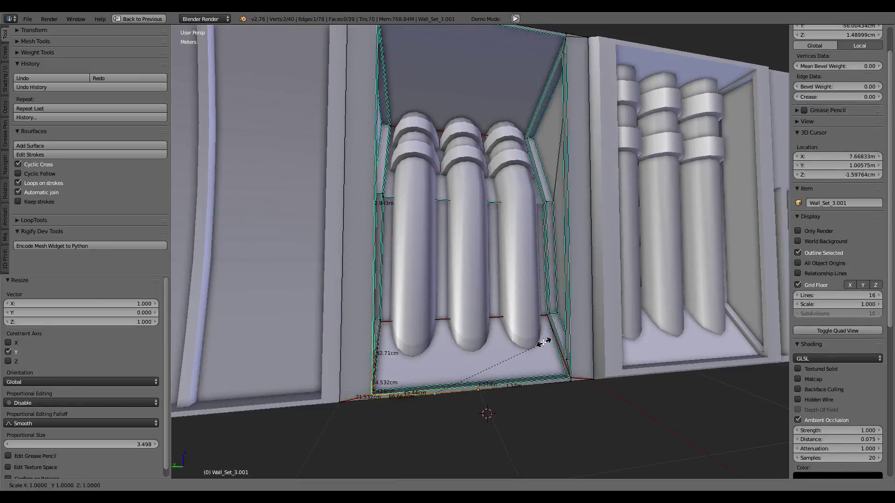
pyautogui.press('Escape')
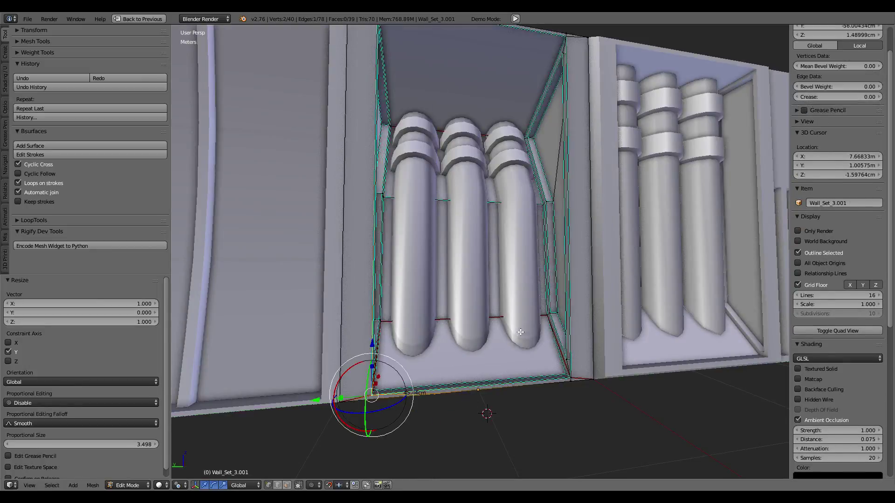
pyautogui.press('s')
pyautogui.press('y')
pyautogui.press('Return')
# In face select mode, select the top-left corner face plus the long left side strip
pyautogui.scroll(-2, 353, 387)
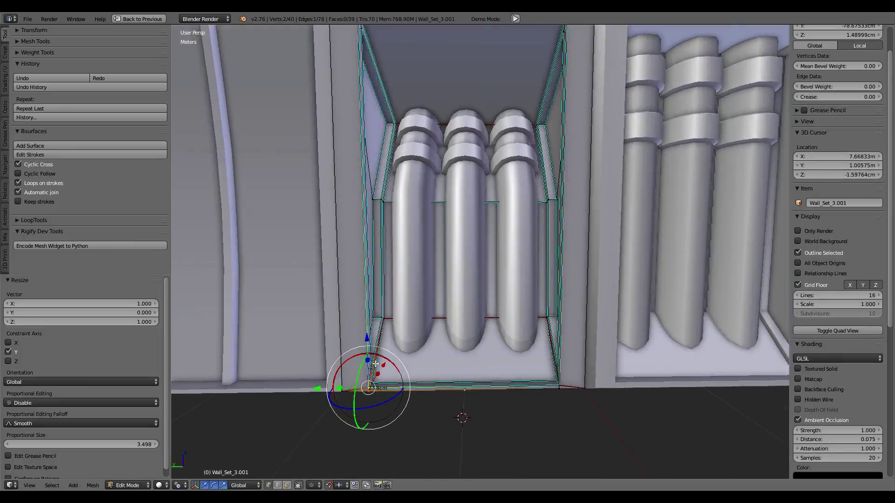
pyautogui.scroll(-4, 368, 373)
pyautogui.scroll(5, 368, 373)
pyautogui.moveTo(368, 373); pyautogui.dragTo(452, 298, button='middle')
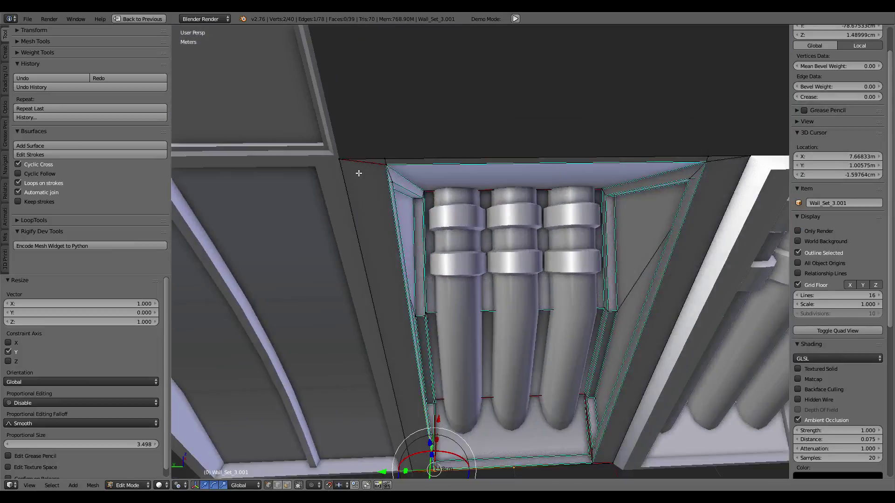
pyautogui.click(276, 485)
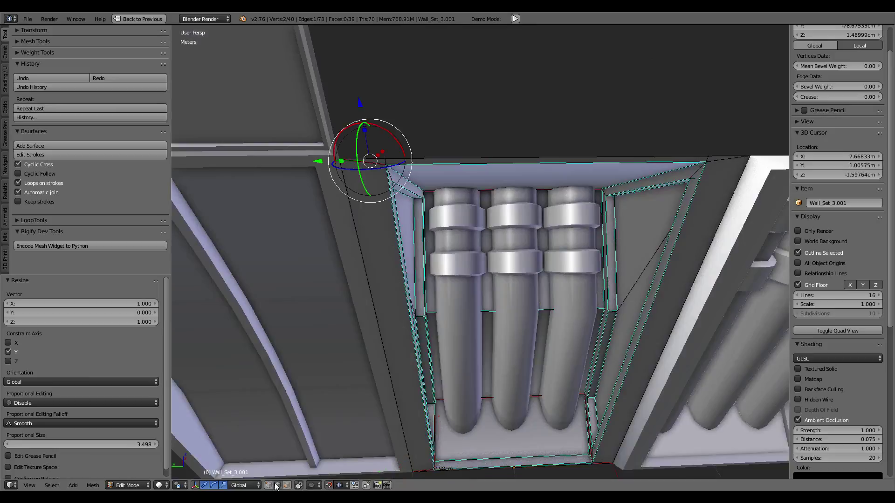
pyautogui.keyDown('alt'); pyautogui.click(367, 233); pyautogui.keyUp('alt')
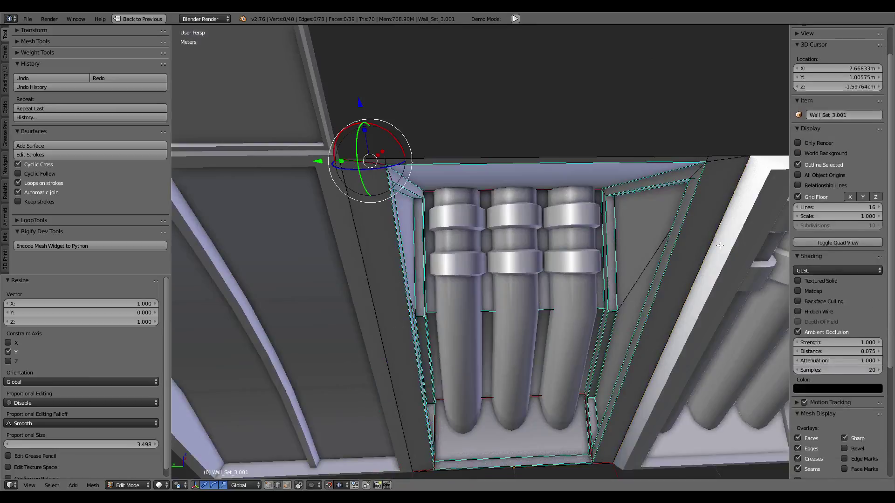
pyautogui.keyDown('alt'); pyautogui.keyDown('shift'); pyautogui.click(719, 199); pyautogui.keyUp('shift'); pyautogui.keyUp('alt')
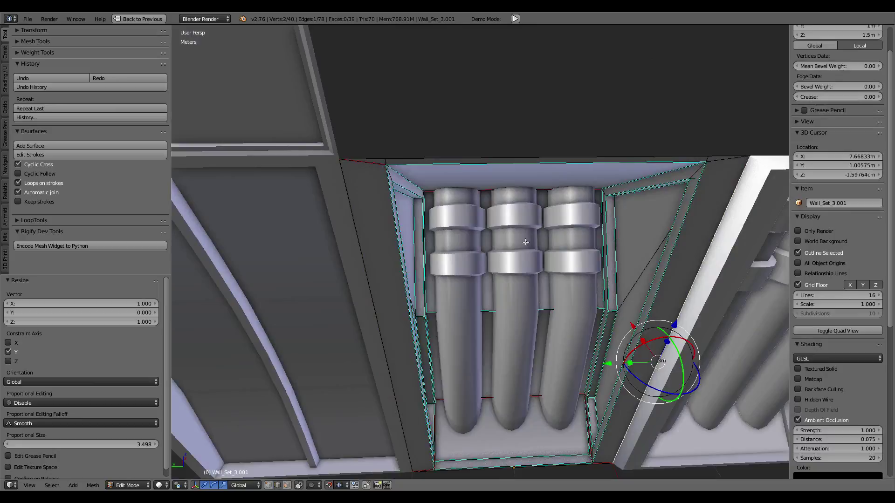
pyautogui.click(287, 485)
pyautogui.click(380, 157)
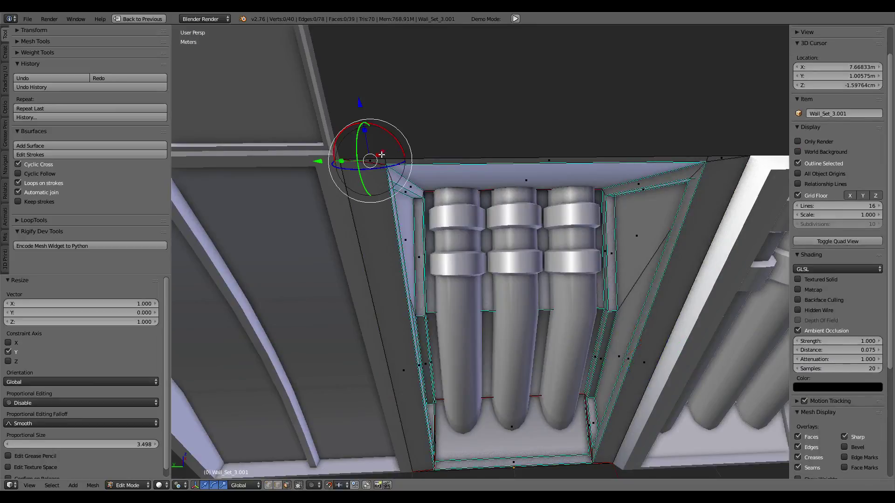
pyautogui.keyDown('shift'); pyautogui.click(391, 292); pyautogui.keyUp('shift')
# Add more strip faces, the thin right strip and the long slanted left face to the selection
pyautogui.moveTo(424, 459); pyautogui.dragTo(433, 222, button='middle')
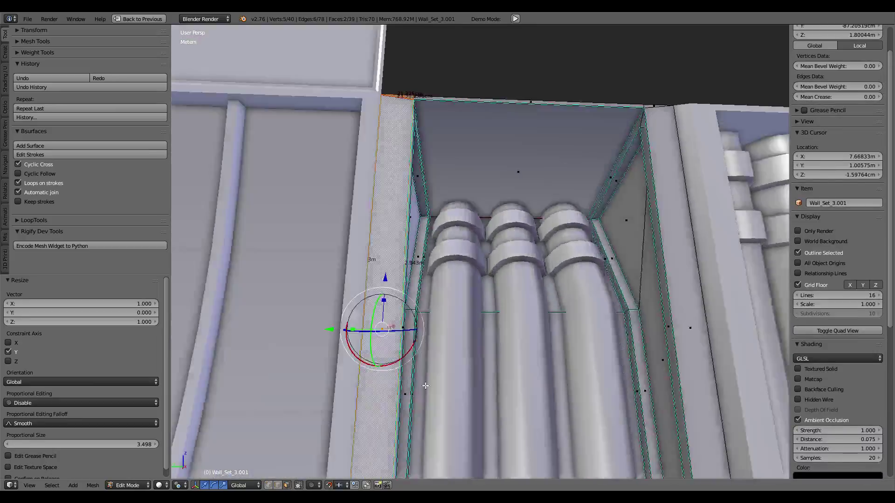
pyautogui.moveTo(331, 349); pyautogui.dragTo(396, 380, button='middle')
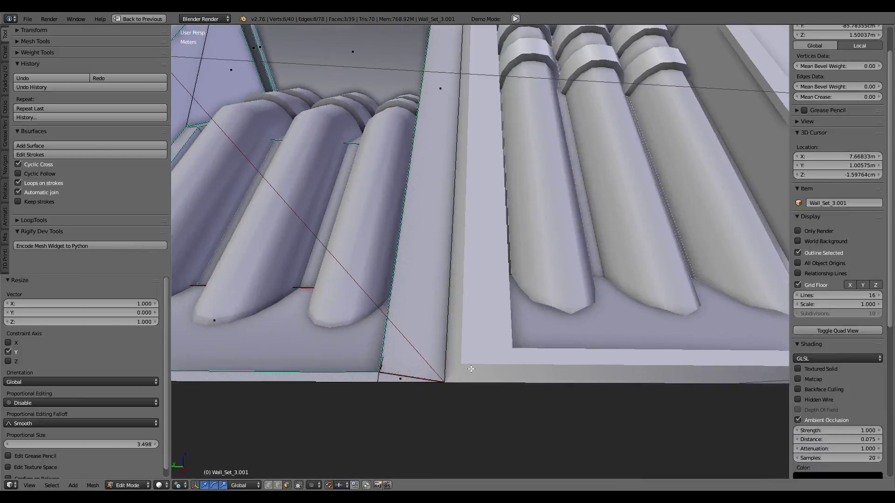
pyautogui.keyDown('shift'); pyautogui.click(396, 380); pyautogui.keyUp('shift')
pyautogui.moveTo(495, 305)
pyautogui.mouseDown(button='middle')
pyautogui.moveTo(550, 266)
pyautogui.moveTo(550, 286)
pyautogui.mouseUp(button='middle')
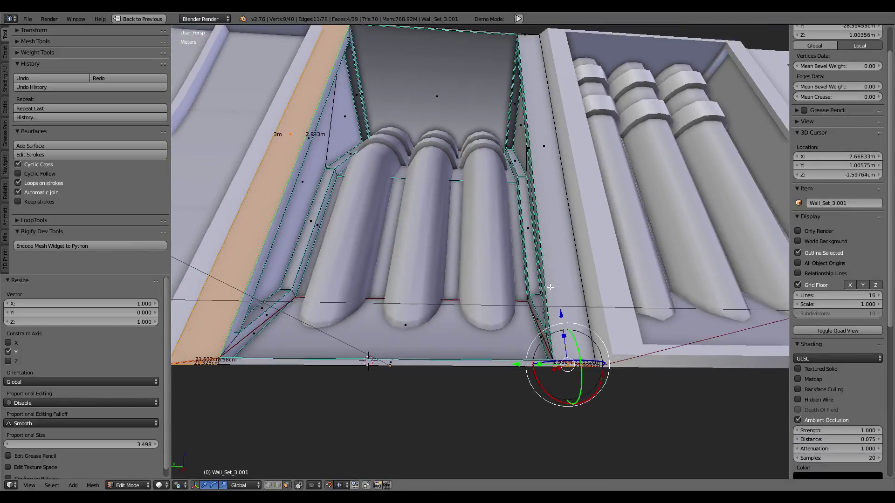
pyautogui.moveTo(570, 232); pyautogui.dragTo(596, 157, button='middle')
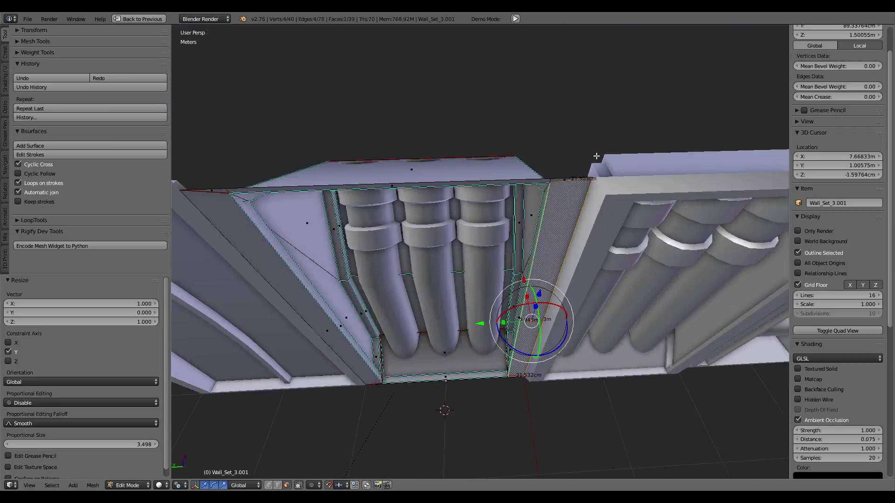
pyautogui.keyDown('shift'); pyautogui.rightClick(562, 181); pyautogui.keyUp('shift')
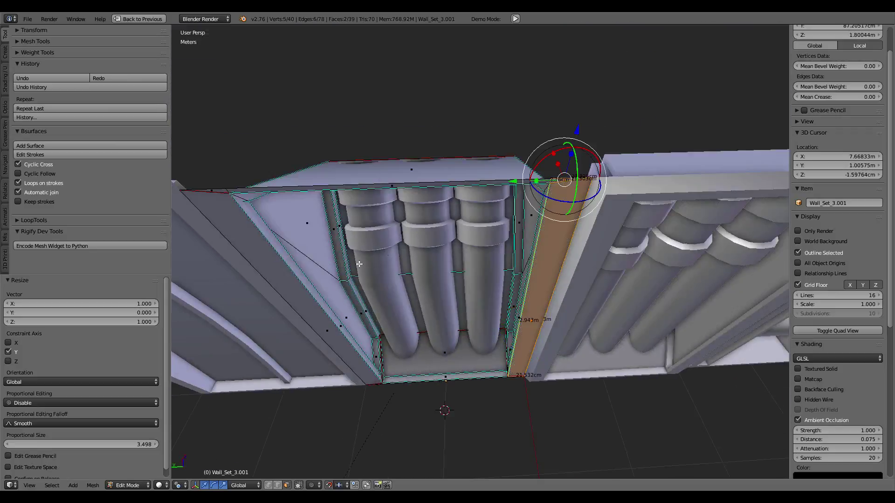
pyautogui.keyDown('shift'); pyautogui.rightClick(211, 196); pyautogui.keyUp('shift')
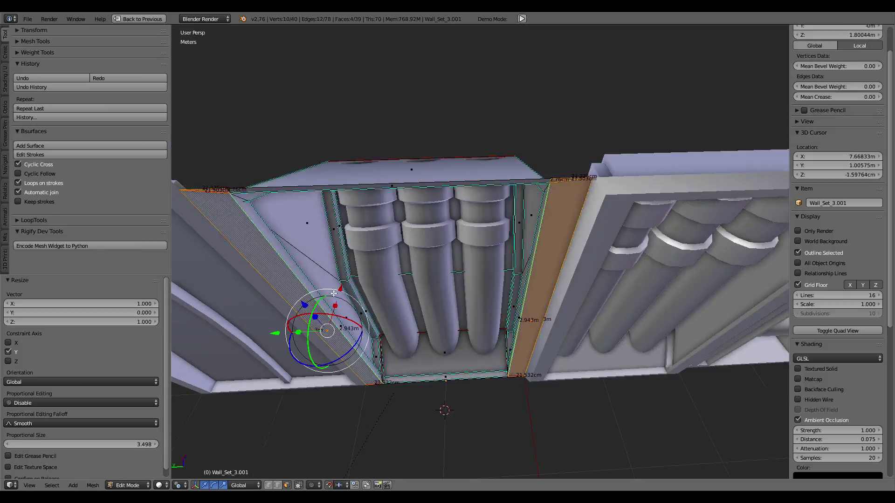
# Add both bottom corner vertices, split the selection off, and hide everything else
pyautogui.moveTo(334, 293); pyautogui.dragTo(269, 353, button='middle')
pyautogui.keyDown('shift'); pyautogui.rightClick(274, 397); pyautogui.keyUp('shift')
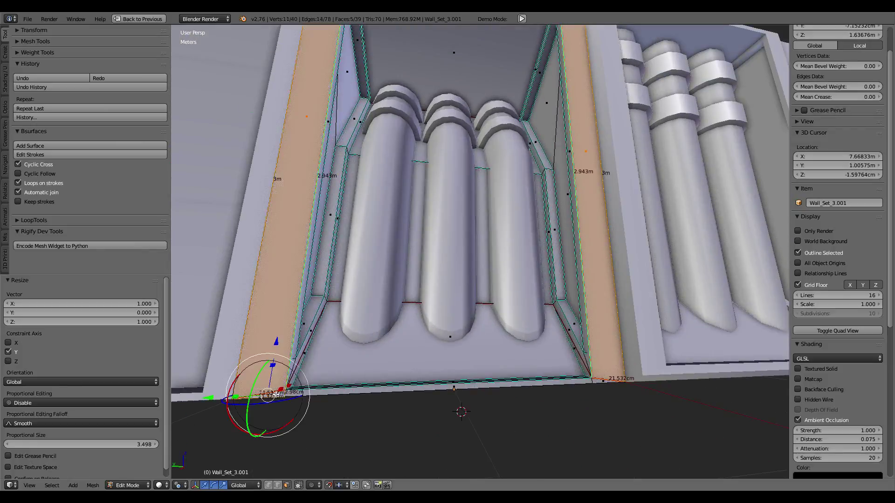
pyautogui.keyDown('shift'); pyautogui.rightClick(608, 381); pyautogui.keyUp('shift')
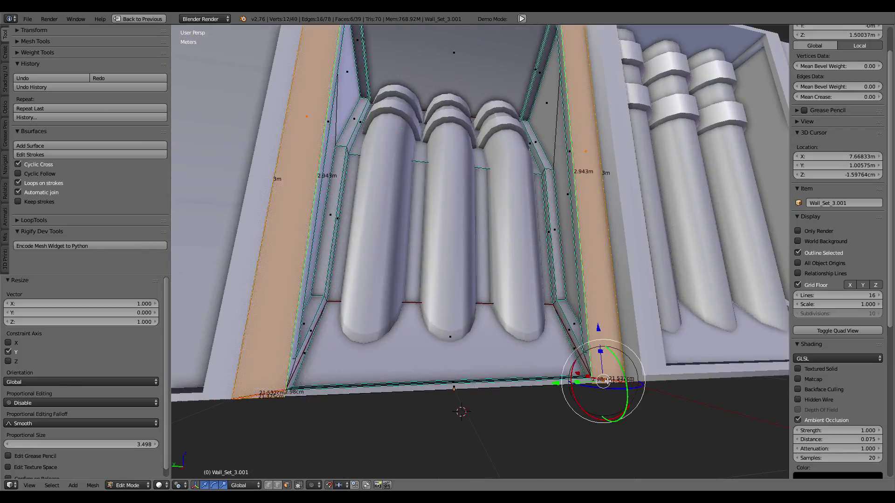
pyautogui.press('y')
pyautogui.hotkey('shift', 'h')
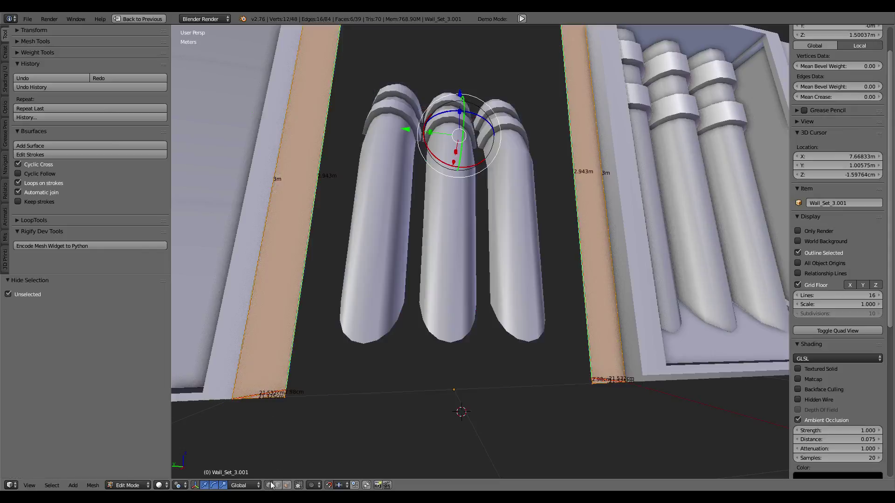
# Merge the bottom-left edge's split vertices together at the first vertex
pyautogui.rightClick(285, 392)
pyautogui.press('w')
pyautogui.click(438, 282)
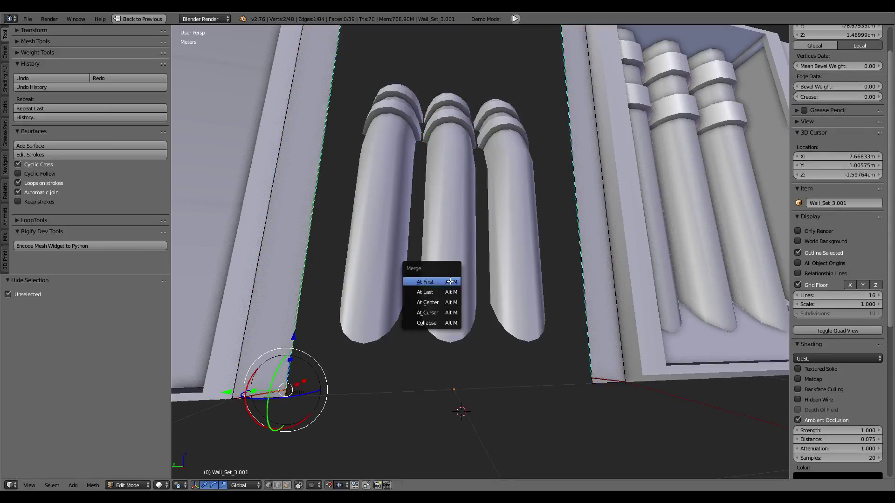
pyautogui.press('w')
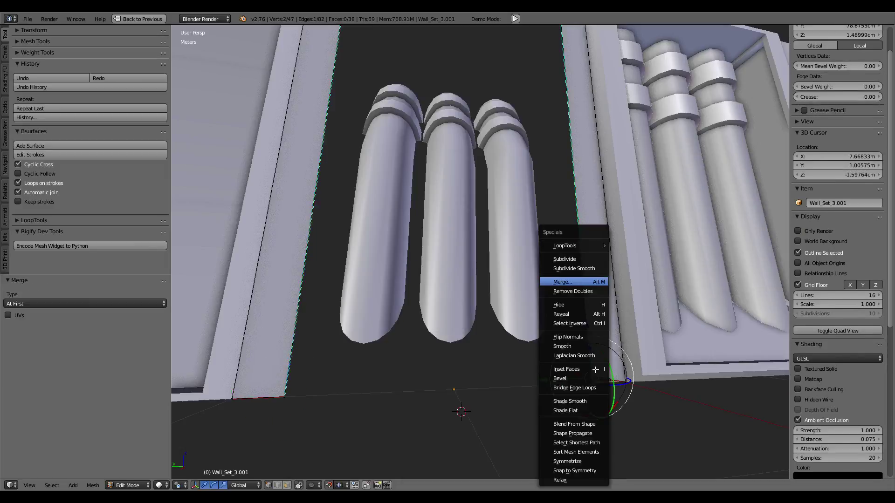
pyautogui.click(562, 282)
# Weld the two remaining split vertex pairs back together at the first vertex
pyautogui.moveTo(566, 281)
pyautogui.mouseDown(button='middle')
pyautogui.moveTo(589, 230)
pyautogui.moveTo(582, 248)
pyautogui.mouseUp(button='middle')
pyautogui.keyDown('shift'); pyautogui.rightClick(601, 268); pyautogui.keyUp('shift')
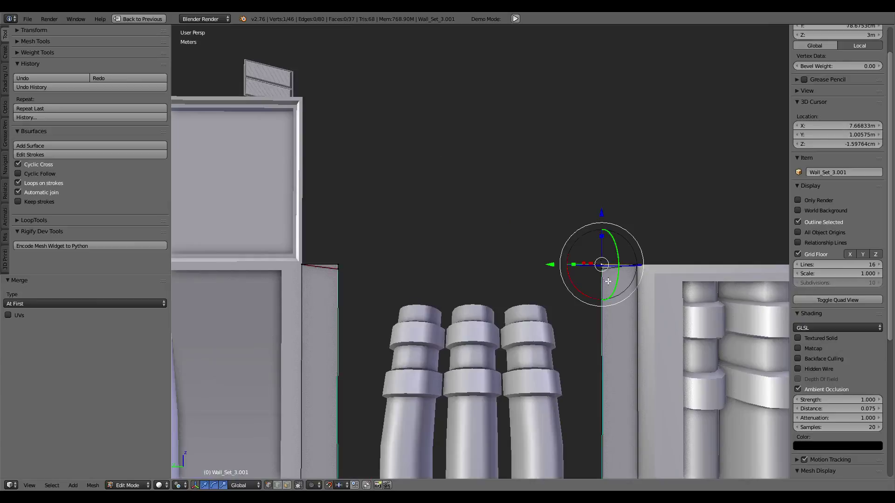
pyautogui.press('w')
pyautogui.click(694, 269)
pyautogui.click(695, 271)
pyautogui.keyDown('shift'); pyautogui.rightClick(337, 268); pyautogui.keyUp('shift')
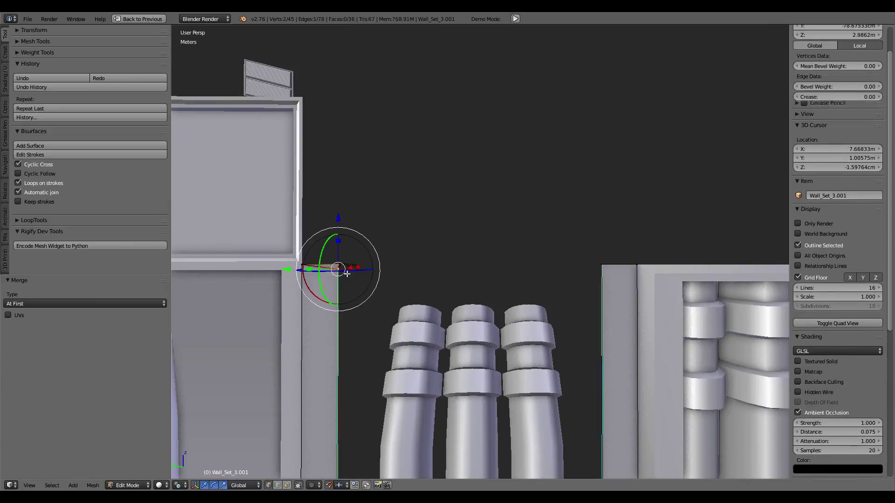
pyautogui.press('w')
pyautogui.click(465, 255)
pyautogui.click(465, 257)
# Reveal the hidden panel geometry and reset the selection to a single vertex
pyautogui.scroll(-3, 465, 279)
pyautogui.moveTo(465, 280)
pyautogui.mouseDown(button='middle')
pyautogui.moveTo(472, 435)
pyautogui.moveTo(461, 291)
pyautogui.moveTo(346, 289)
pyautogui.mouseUp(button='middle')
pyautogui.hotkey('alt', 'h')
pyautogui.scroll(3, 460, 291)
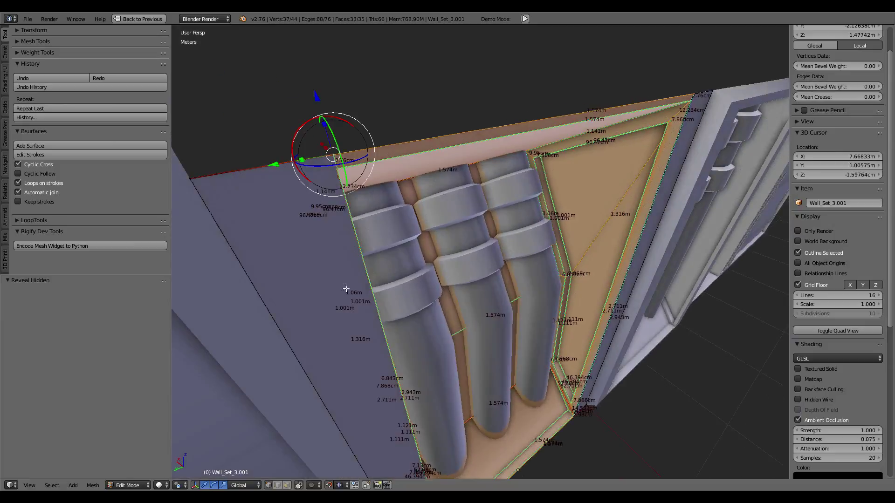
pyautogui.rightClick(332, 190)
# Select the left and right narrow frame strips as faces
pyautogui.moveTo(332, 190); pyautogui.dragTo(406, 316, button='middle')
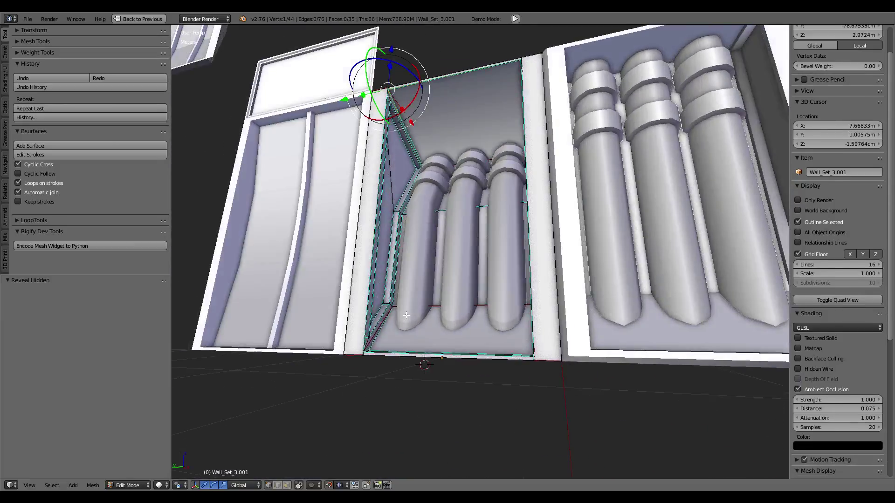
pyautogui.moveTo(331, 421); pyautogui.dragTo(330, 485, button='middle')
pyautogui.click(286, 488)
pyautogui.rightClick(365, 219)
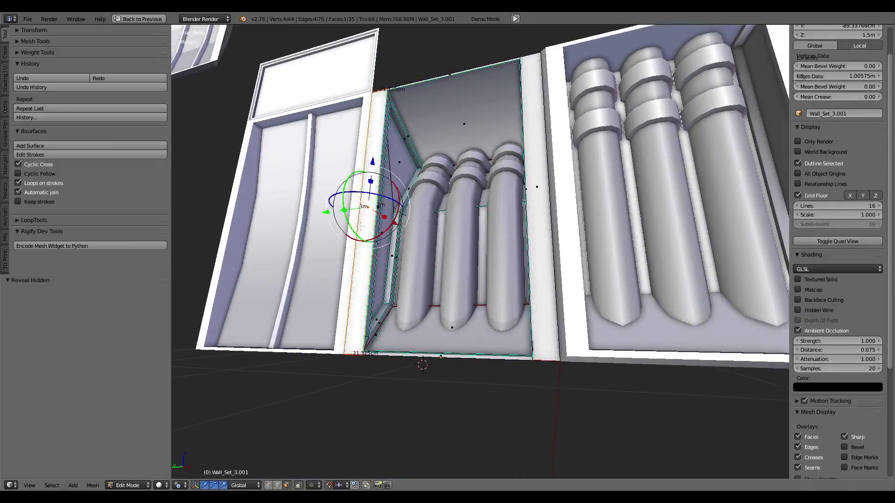
pyautogui.keyDown('shift'); pyautogui.rightClick(540, 210); pyautogui.keyUp('shift')
pyautogui.moveTo(540, 210); pyautogui.dragTo(638, 213, button='middle')
# Inset the frame strips, settling on 0.03 thickness after trying 0.05
pyautogui.hotkey('ctrl', 'f')
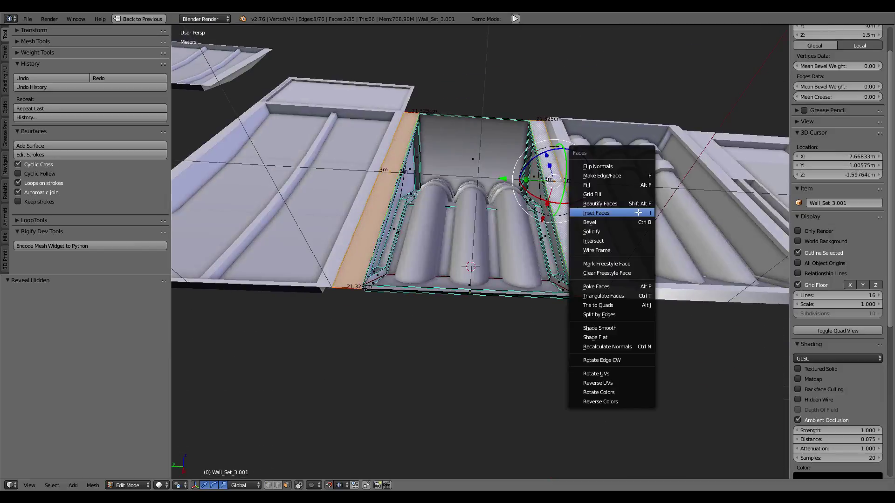
pyautogui.click(638, 212)
pyautogui.click(638, 213)
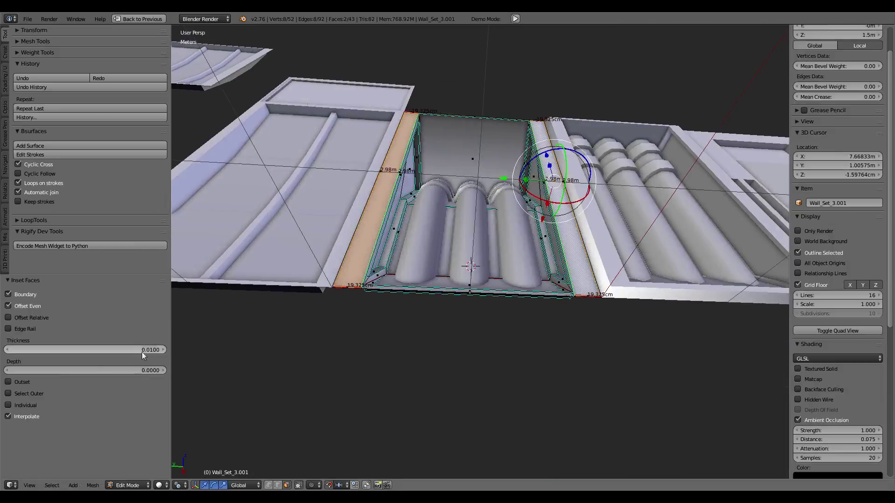
pyautogui.click(140, 349)
pyautogui.write('0.0300')
pyautogui.press('Return')
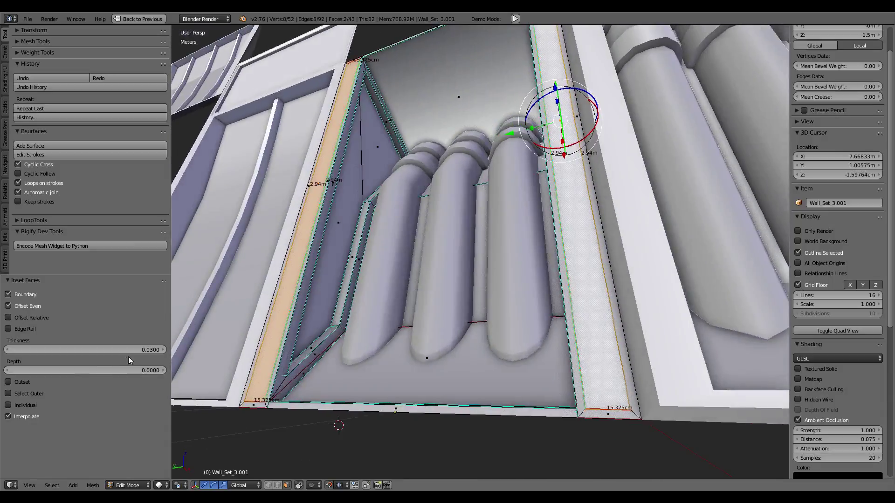
pyautogui.click(130, 348)
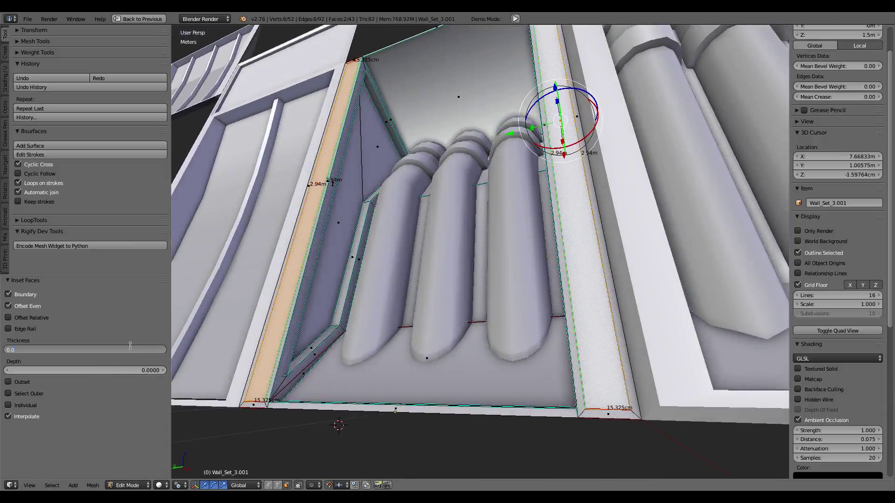
pyautogui.write('5')
pyautogui.press('Return')
pyautogui.moveTo(265, 319); pyautogui.dragTo(410, 335, button='middle')
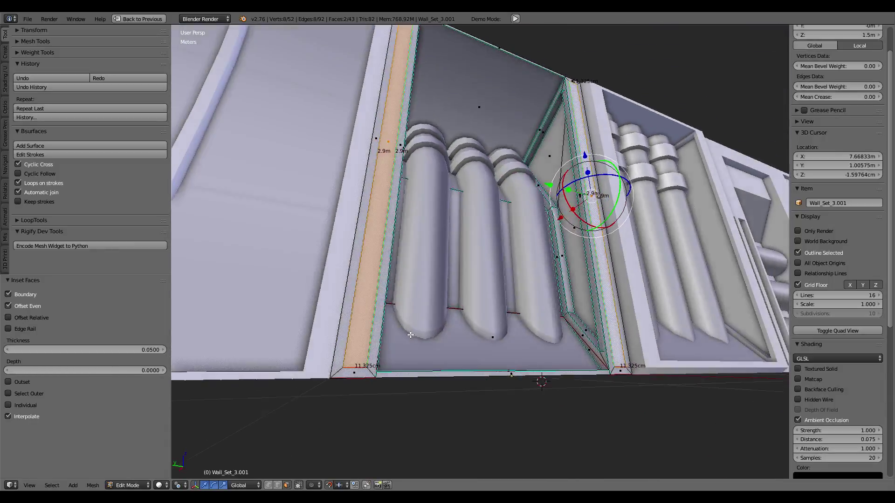
pyautogui.moveTo(497, 317); pyautogui.dragTo(485, 326, button='middle')
pyautogui.click(127, 350)
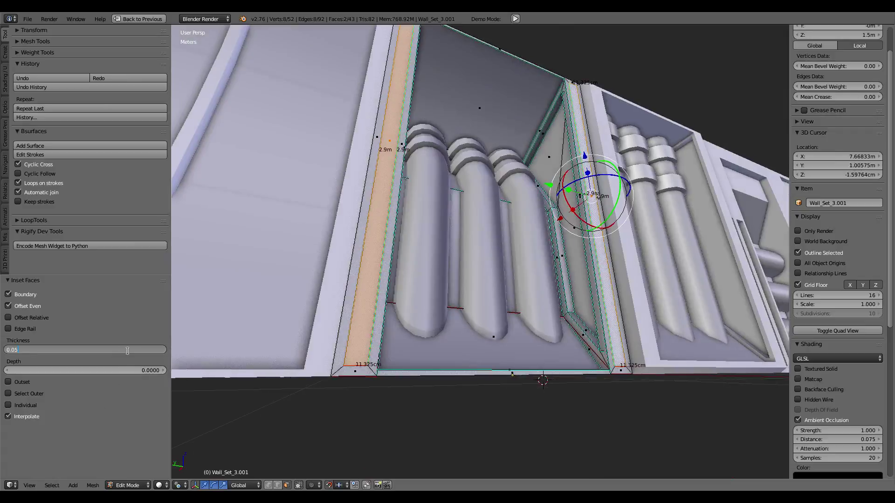
pyautogui.write('0.03')
pyautogui.press('Return')
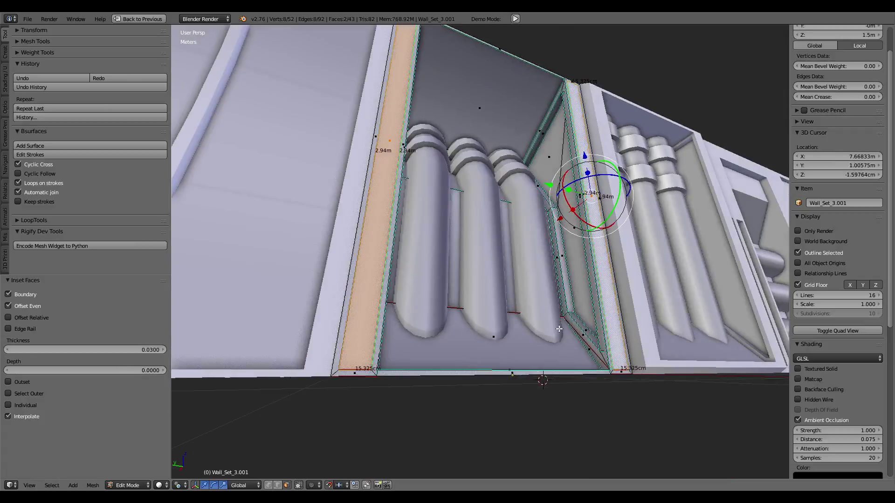
# Add a second inset to the strips with 0.03 thickness and 0.03 depth
pyautogui.hotkey('ctrl', 'f')
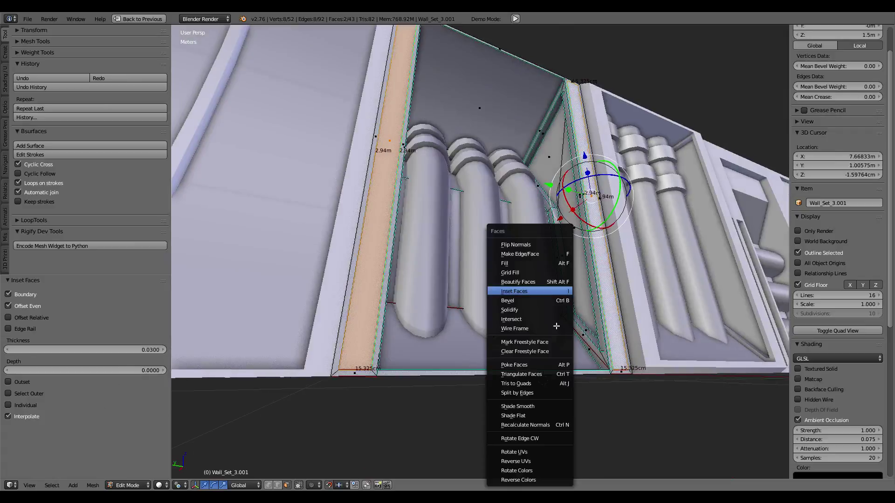
pyautogui.click(534, 290)
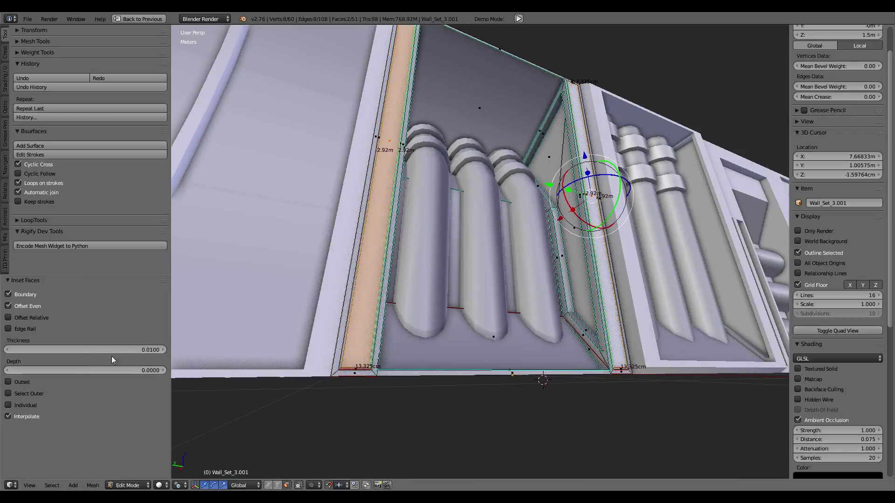
pyautogui.click(152, 349)
pyautogui.write('0.013')
pyautogui.press('Return')
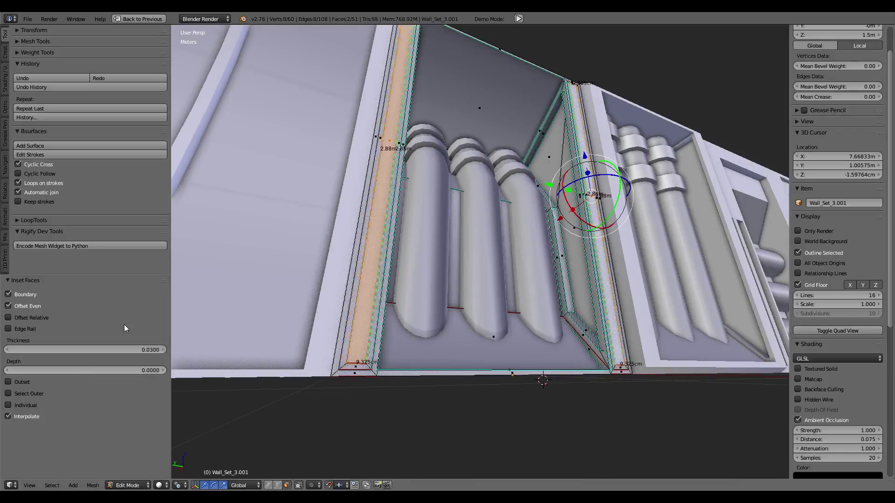
pyautogui.click(123, 372)
pyautogui.write('3')
pyautogui.press('Return')
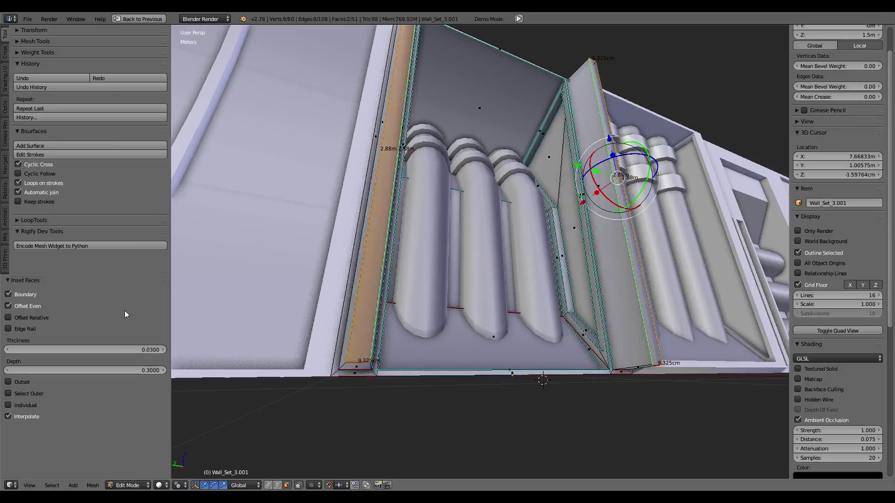
pyautogui.scroll(-5, 369, 396)
pyautogui.moveTo(369, 397); pyautogui.dragTo(392, 396, button='middle')
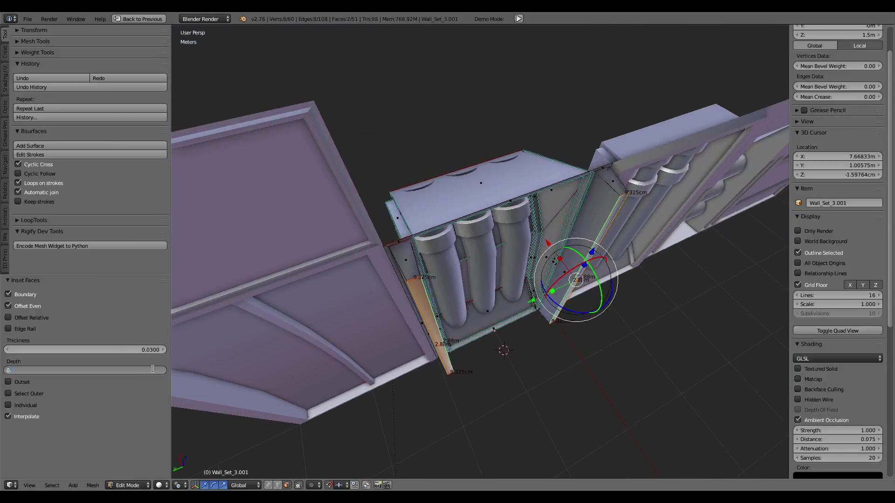
pyautogui.click(150, 368)
pyautogui.write('.03')
pyautogui.press('Return')
pyautogui.scroll(2, 403, 323)
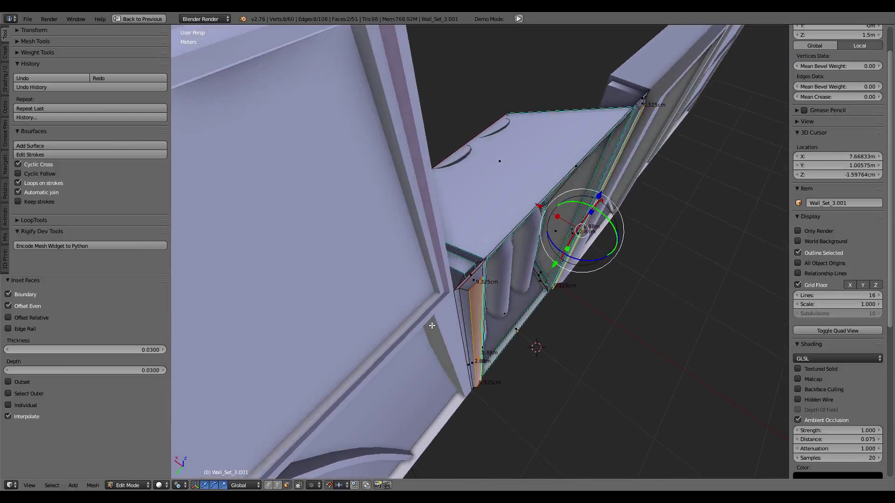
pyautogui.moveTo(403, 323)
pyautogui.mouseDown(button='middle')
pyautogui.moveTo(414, 336)
pyautogui.moveTo(402, 320)
pyautogui.mouseUp(button='middle')
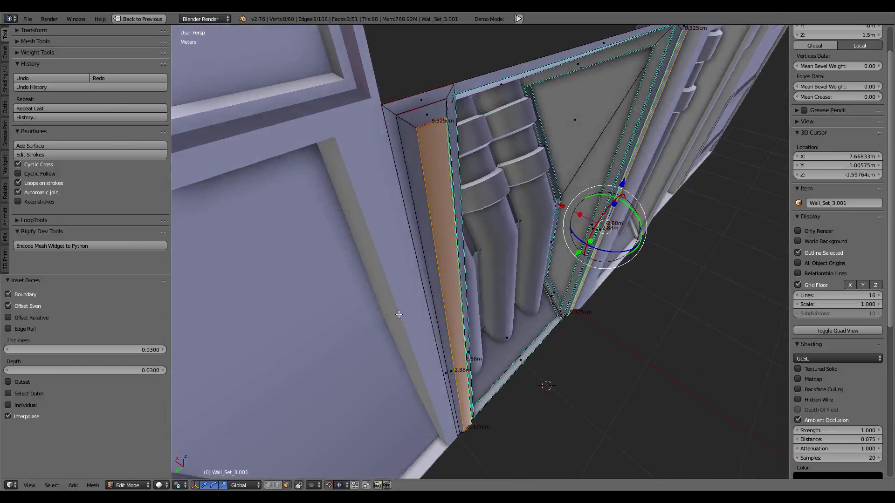
# Add the other side strip, mark the strips' edges sharp, and return to object mode
pyautogui.moveTo(408, 117); pyautogui.dragTo(513, 186, button='middle')
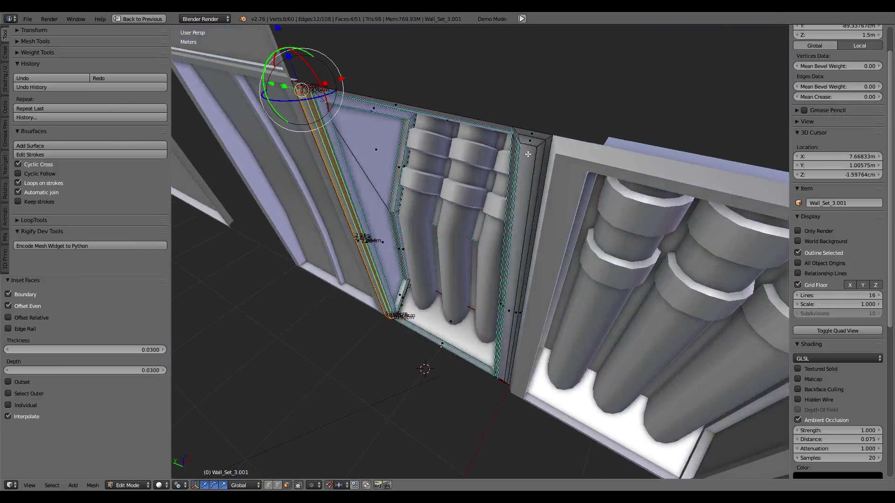
pyautogui.keyDown('alt'); pyautogui.keyDown('shift'); pyautogui.rightClick(512, 224); pyautogui.keyUp('shift'); pyautogui.keyUp('alt')
pyautogui.hotkey('ctrl', 'e')
pyautogui.click(685, 146)
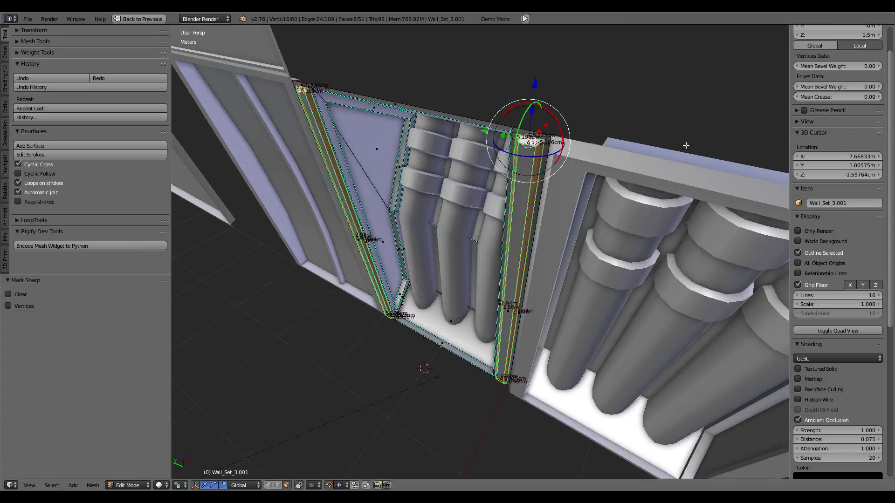
pyautogui.press('Tab')
pyautogui.moveTo(685, 145)
pyautogui.mouseDown(button='middle')
pyautogui.moveTo(497, 217)
pyautogui.moveTo(544, 140)
pyautogui.moveTo(569, 195)
pyautogui.moveTo(521, 139)
pyautogui.moveTo(530, 115)
pyautogui.moveTo(531, 167)
pyautogui.moveTo(489, 228)
pyautogui.moveTo(541, 198)
pyautogui.mouseUp(button='middle')
# Mark the cabinet's top edge loop and edges as sharp in edit mode
pyautogui.scroll(5, 541, 198)
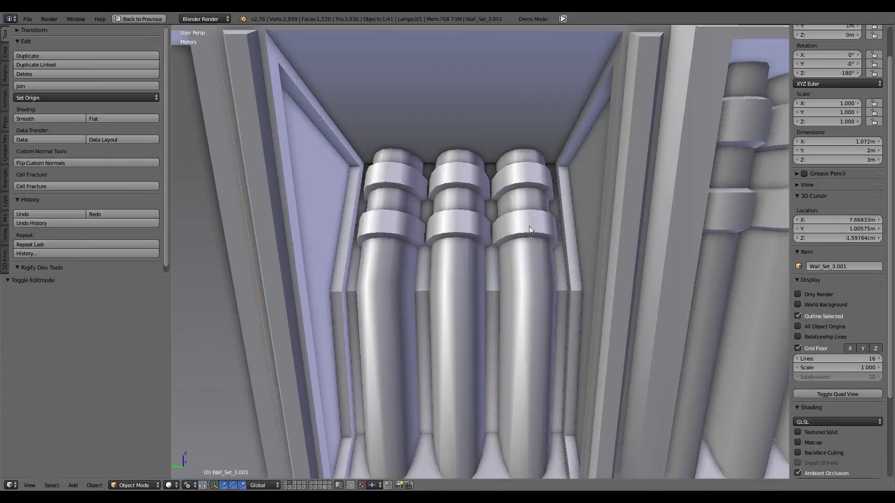
pyautogui.press('Tab')
pyautogui.scroll(-5, 485, 129)
pyautogui.moveTo(485, 129); pyautogui.dragTo(488, 209, button='middle')
pyautogui.hotkey('ctrl', 'e')
pyautogui.click(487, 210)
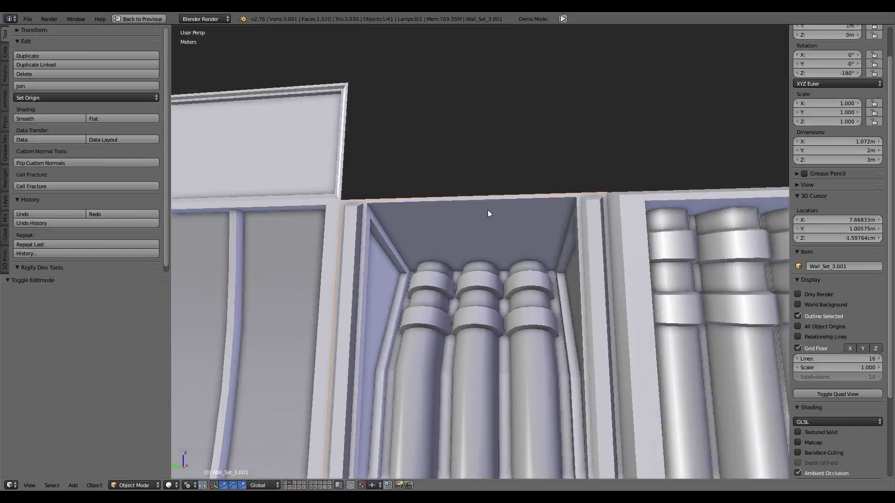
pyautogui.scroll(3, 510, 332)
pyautogui.hotkey('ctrl', 'e')
pyautogui.click(575, 292)
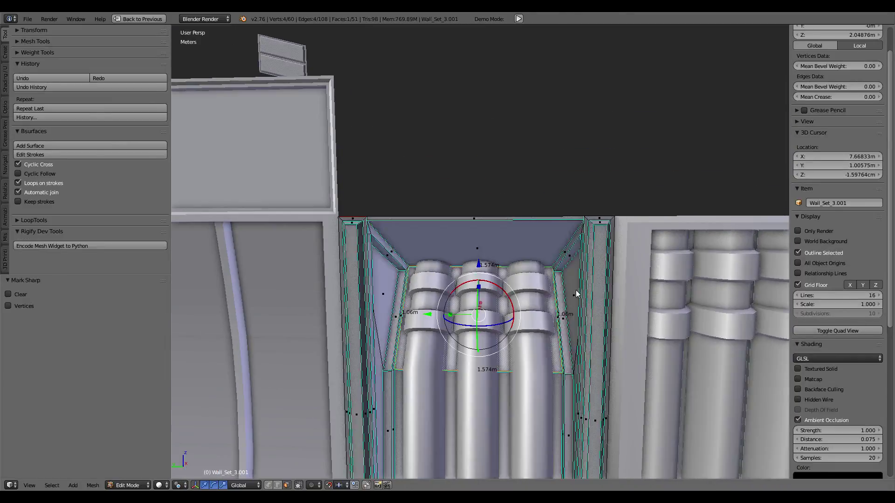
pyautogui.press('Tab')
pyautogui.moveTo(575, 290)
pyautogui.mouseDown(button='middle')
pyautogui.moveTo(480, 238)
pyautogui.moveTo(479, 226)
pyautogui.moveTo(497, 285)
pyautogui.moveTo(504, 257)
pyautogui.mouseUp(button='middle')
# Split off the selected trapezoid top face and hide all other geometry
pyautogui.press('Tab')
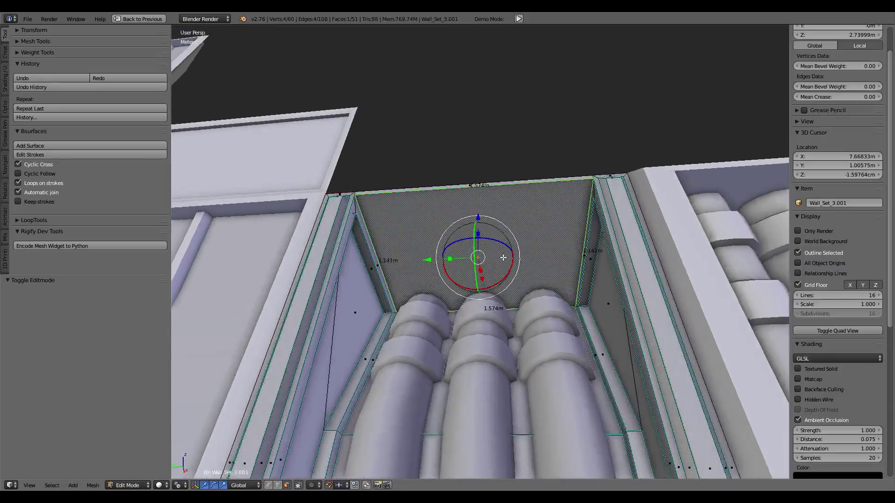
pyautogui.scroll(3, 504, 258)
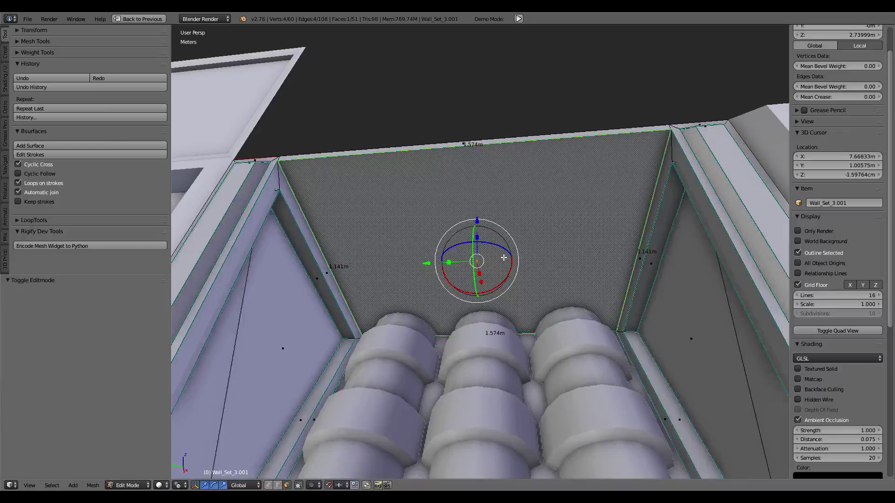
pyautogui.moveTo(504, 258)
pyautogui.mouseDown(button='middle')
pyautogui.moveTo(523, 274)
pyautogui.moveTo(517, 227)
pyautogui.moveTo(510, 245)
pyautogui.mouseUp(button='middle')
pyautogui.scroll(-2, 520, 247)
pyautogui.scroll(-3, 518, 228)
pyautogui.scroll(4, 515, 233)
pyautogui.press('y')
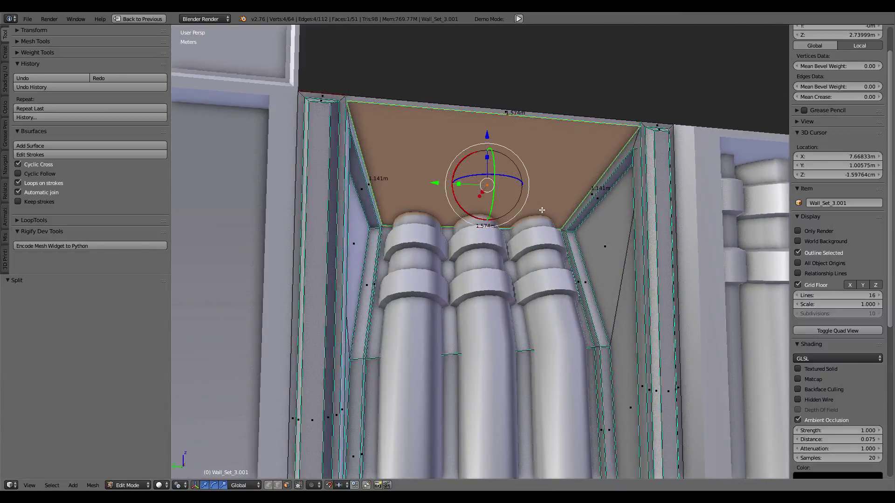
pyautogui.hotkey('shift', 'h')
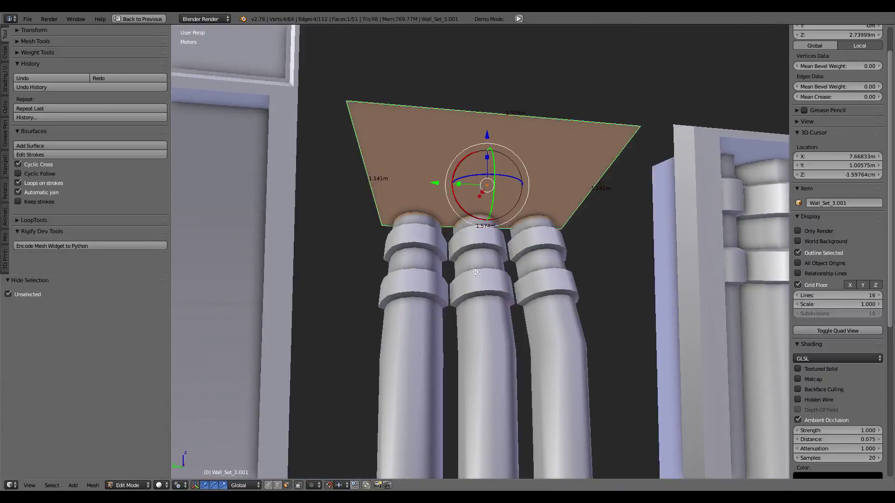
# Subdivide the top face from its left edge with 3 cuts
pyautogui.rightClick(374, 165)
pyautogui.press('w')
pyautogui.click(565, 135)
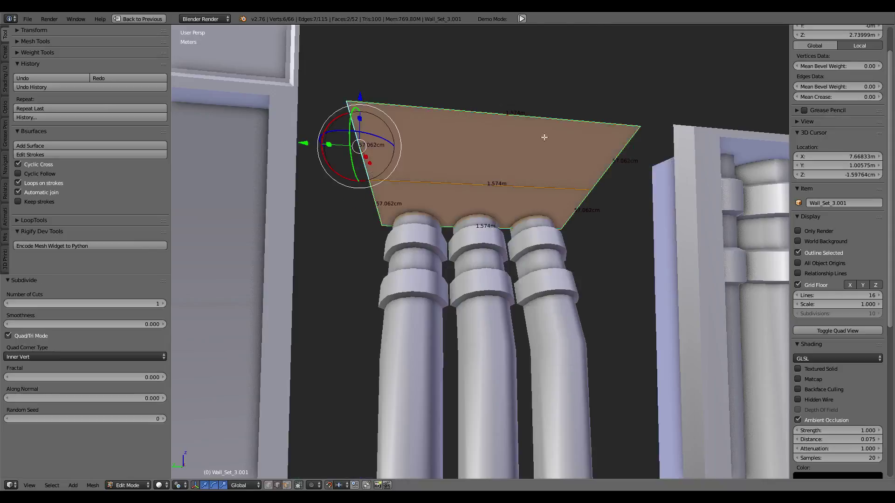
pyautogui.click(161, 304)
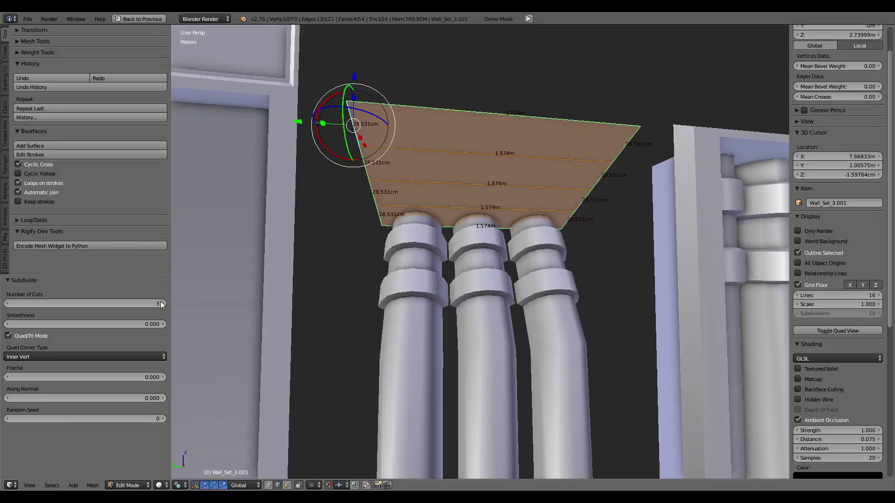
pyautogui.moveTo(493, 223); pyautogui.dragTo(381, 355, button='middle')
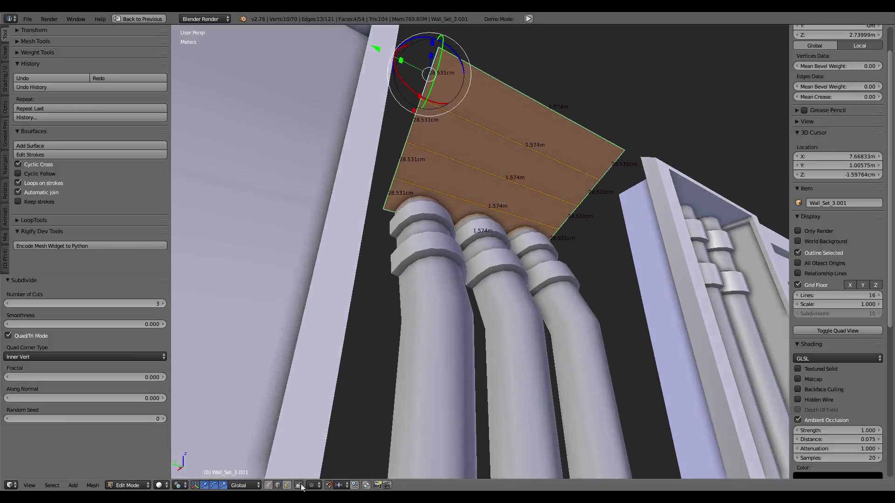
# Inset the upper strip faces at 0.01 thickness and 0.03 depth
pyautogui.press('a')
pyautogui.rightClick(515, 163)
pyautogui.keyDown('ctrl'); pyautogui.rightClick(534, 128); pyautogui.keyUp('ctrl')
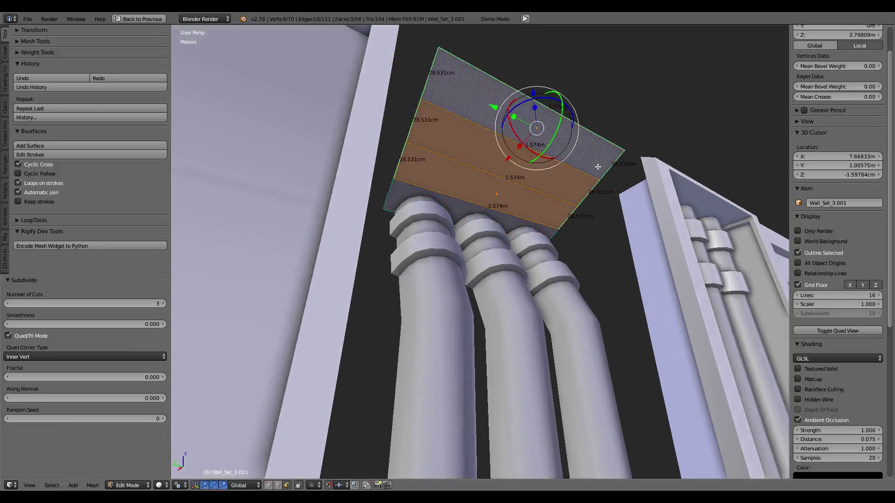
pyautogui.scroll(2, 598, 166)
pyautogui.press('w')
pyautogui.click(652, 182)
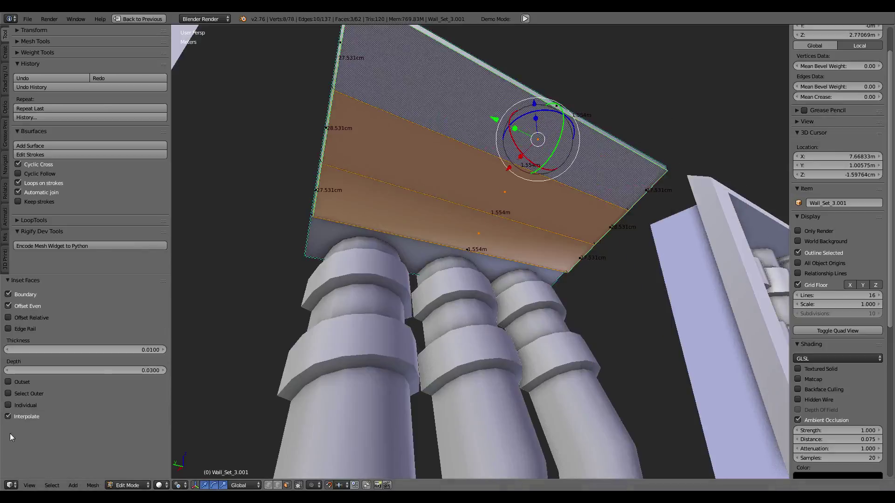
# Inset the three strips individually with a thickness of 0.03
pyautogui.click(9, 405)
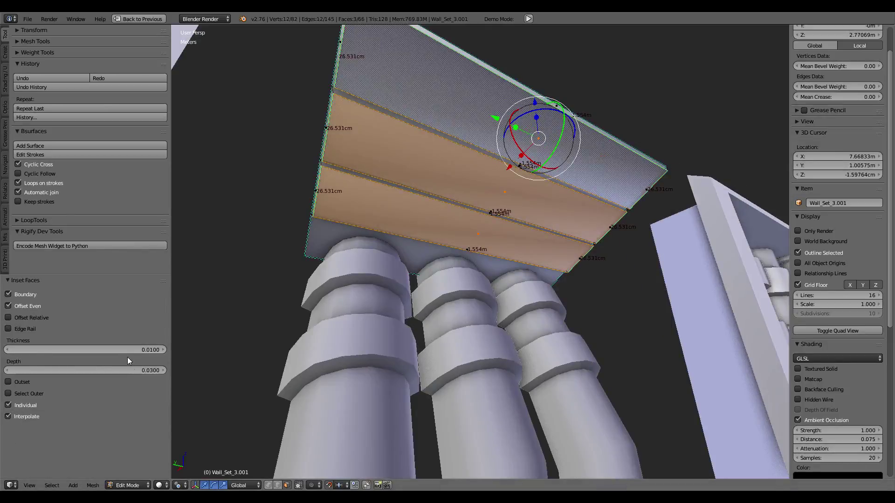
pyautogui.press('KP_4')
pyautogui.press('KP_4')
pyautogui.press('KP_4')
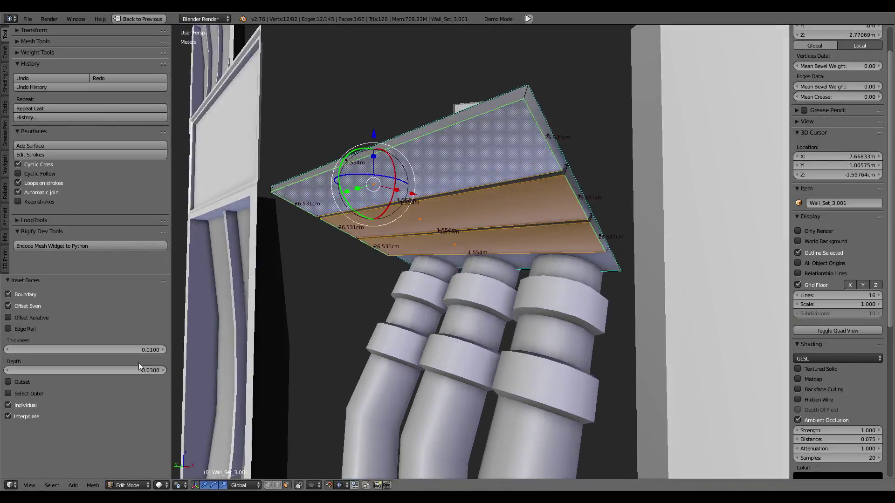
pyautogui.write('0')
pyautogui.press('Return')
pyautogui.doubleClick(138, 371)
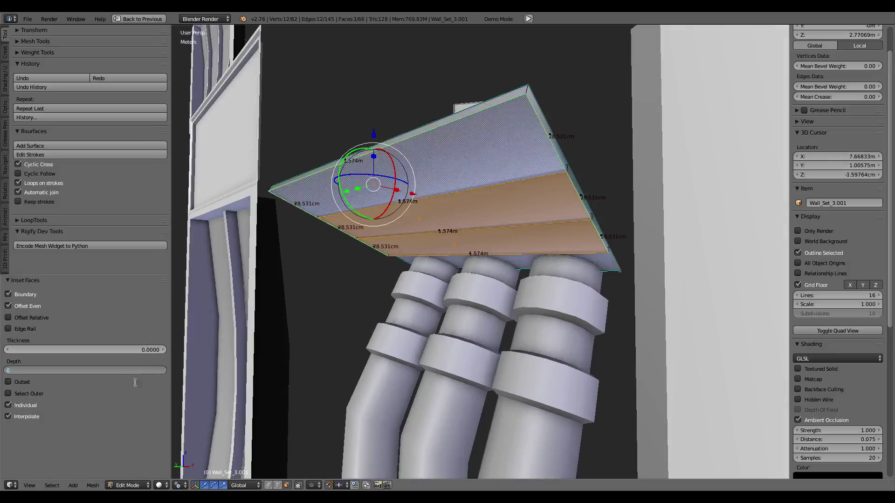
pyautogui.write('0')
pyautogui.press('Return')
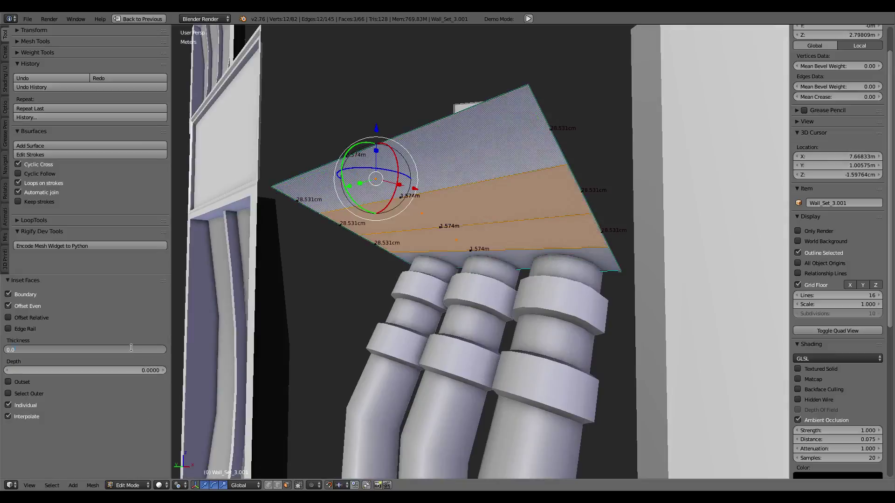
pyautogui.write('3')
pyautogui.press('Return')
pyautogui.moveTo(457, 264); pyautogui.dragTo(577, 241, button='middle')
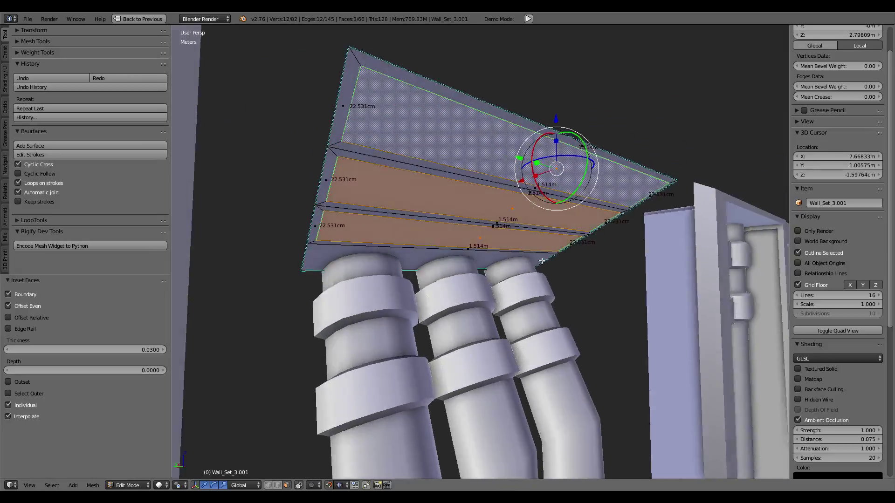
# Mark the inset strips' edges as sharp
pyautogui.hotkey('ctrl', 'e')
pyautogui.click(577, 241)
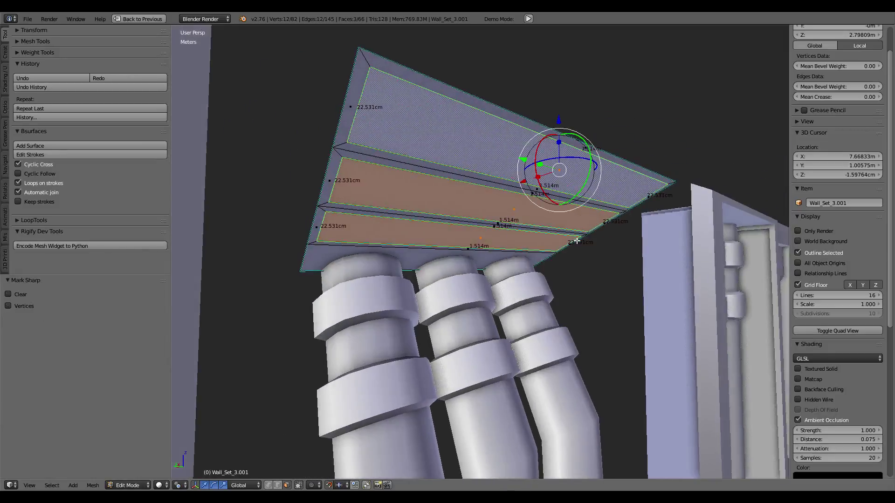
pyautogui.hotkey('ctrl', 'e')
pyautogui.press('Escape')
pyautogui.hotkey('ctrl', 'e')
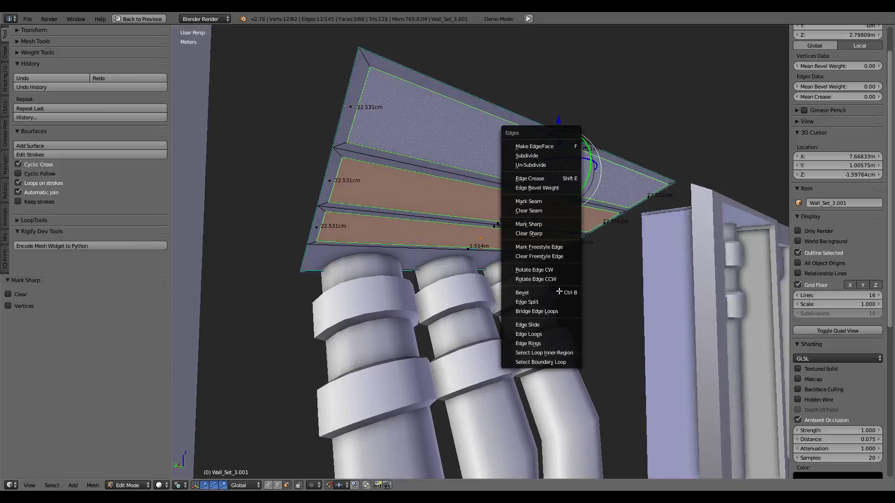
pyautogui.press('Escape')
# Inset the strips again with zero thickness and tune the depth to 0.0442
pyautogui.hotkey('ctrl', 'f')
pyautogui.click(616, 267)
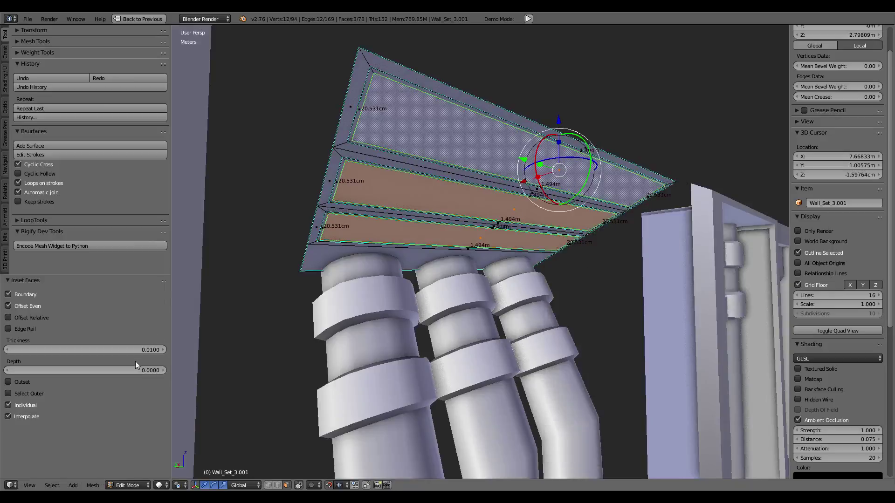
pyautogui.press('BackSpace')
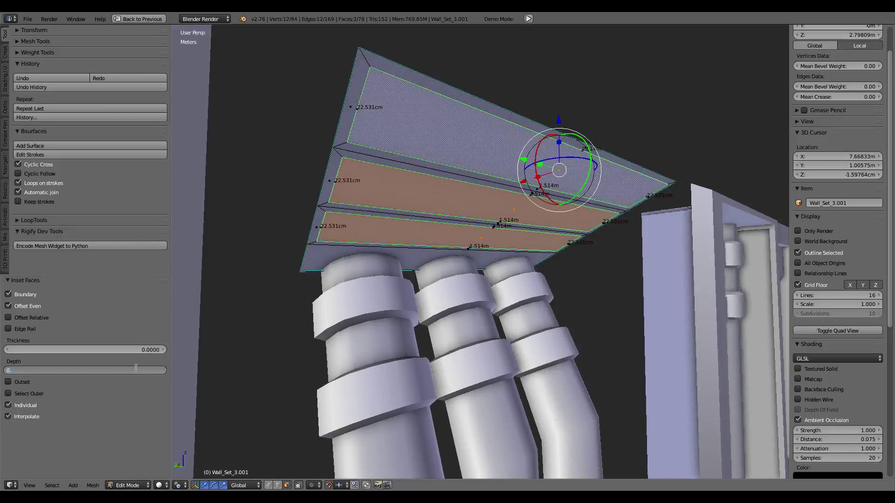
pyautogui.write('1')
pyautogui.press('Return')
pyautogui.moveTo(267, 283)
pyautogui.mouseDown(button='middle')
pyautogui.moveTo(315, 230)
pyautogui.moveTo(441, 226)
pyautogui.mouseUp(button='middle')
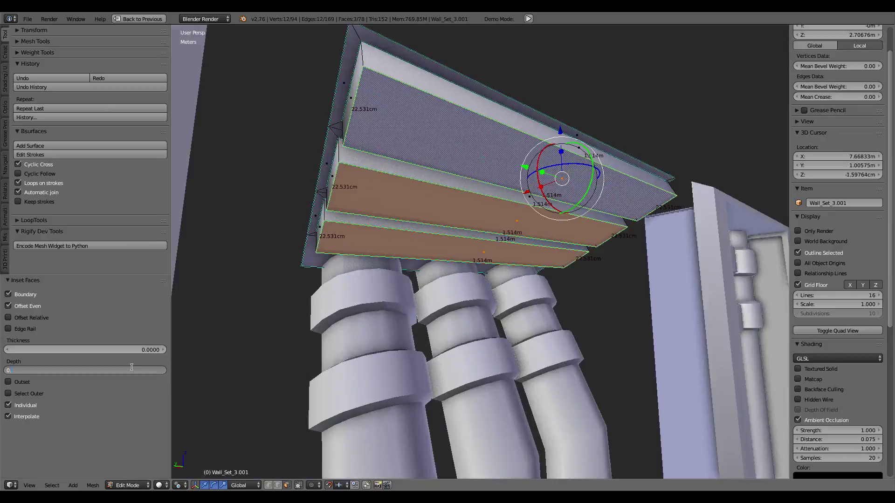
pyautogui.press('Return')
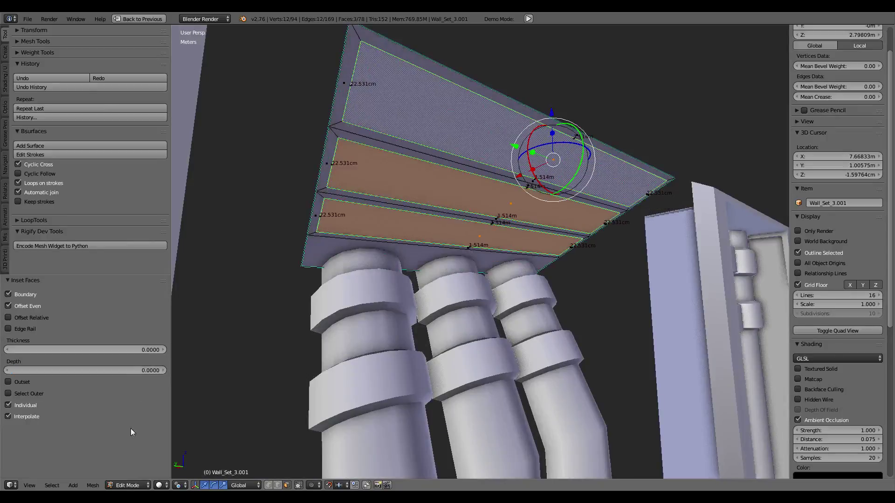
pyautogui.click(134, 369)
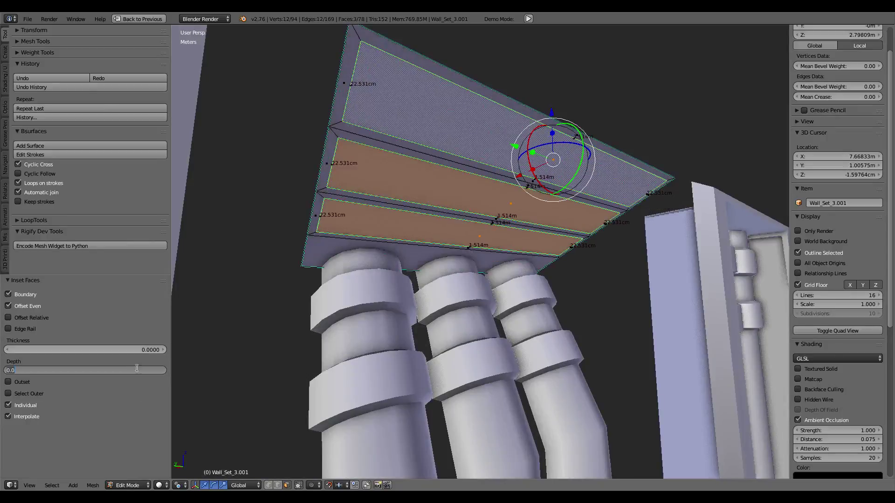
pyautogui.press('Return')
pyautogui.moveTo(138, 370); pyautogui.dragTo(105, 370)
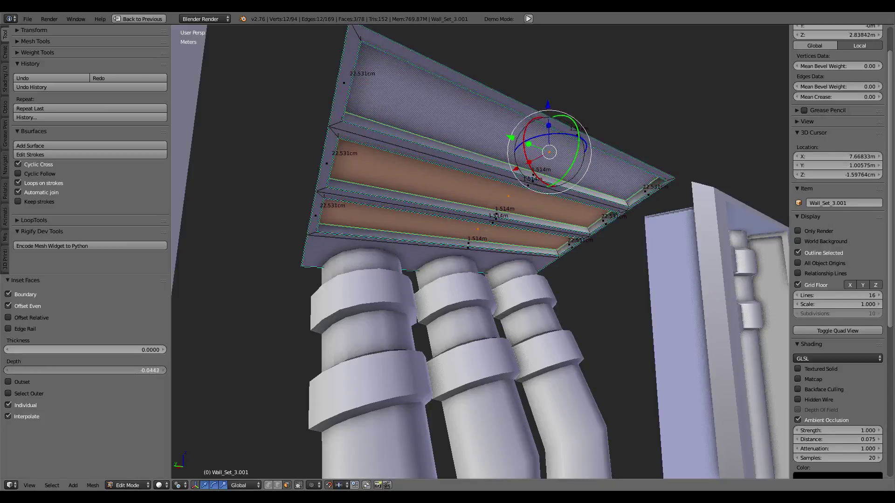
# Push the strip insets deeper and set the transform orientation to Normal
pyautogui.moveTo(593, 205)
pyautogui.mouseDown(button='middle')
pyautogui.moveTo(621, 254)
pyautogui.moveTo(500, 227)
pyautogui.moveTo(665, 266)
pyautogui.moveTo(604, 266)
pyautogui.moveTo(533, 229)
pyautogui.moveTo(605, 272)
pyautogui.mouseUp(button='middle')
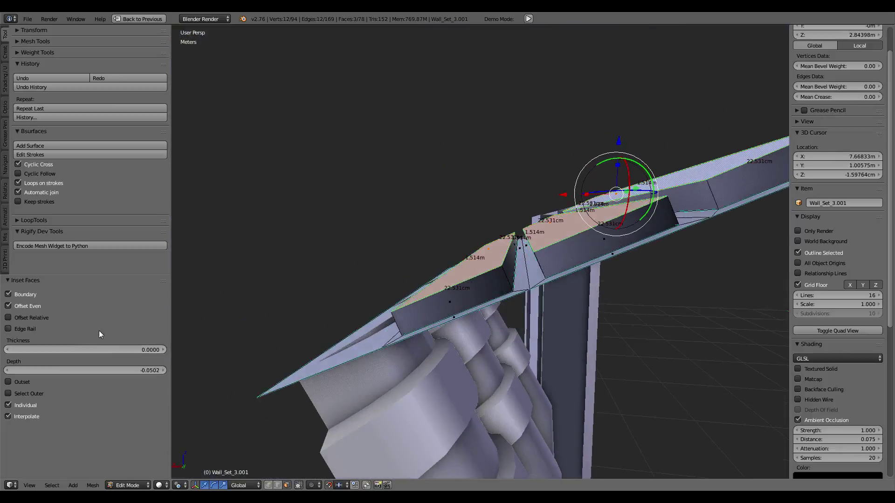
pyautogui.moveTo(84, 370); pyautogui.dragTo(44, 370)
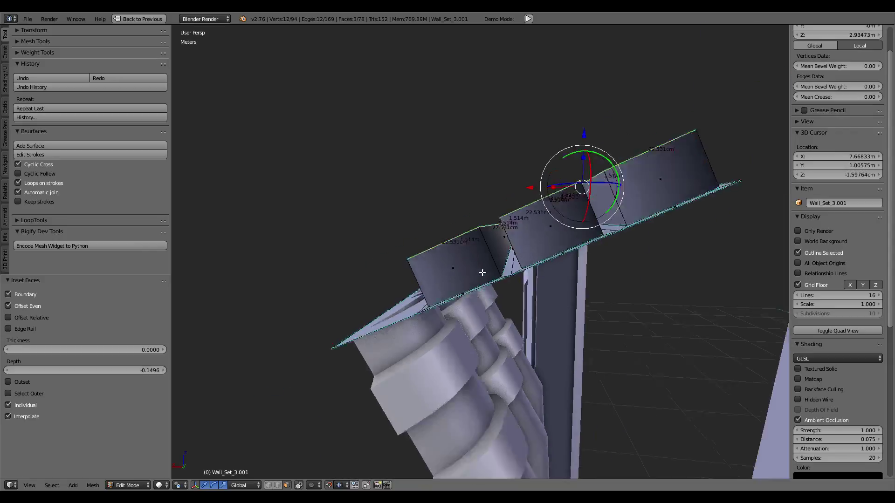
pyautogui.moveTo(261, 354); pyautogui.dragTo(303, 386, button='middle')
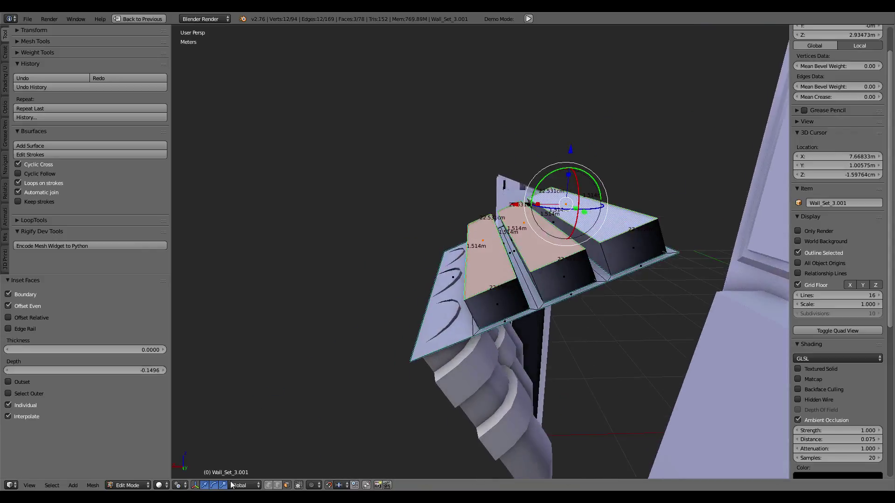
pyautogui.click(246, 486)
pyautogui.click(253, 449)
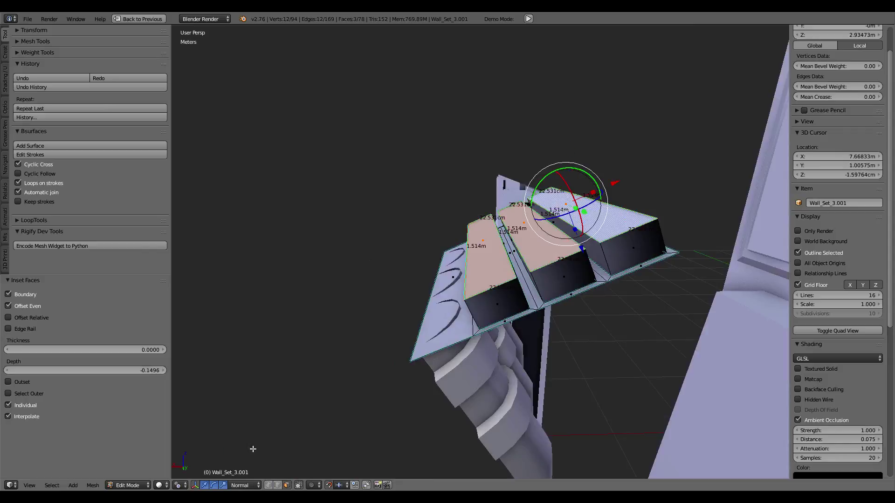
# Move the faces along their normal, then undo until the raised blocks are gone
pyautogui.moveTo(619, 183); pyautogui.dragTo(611, 187)
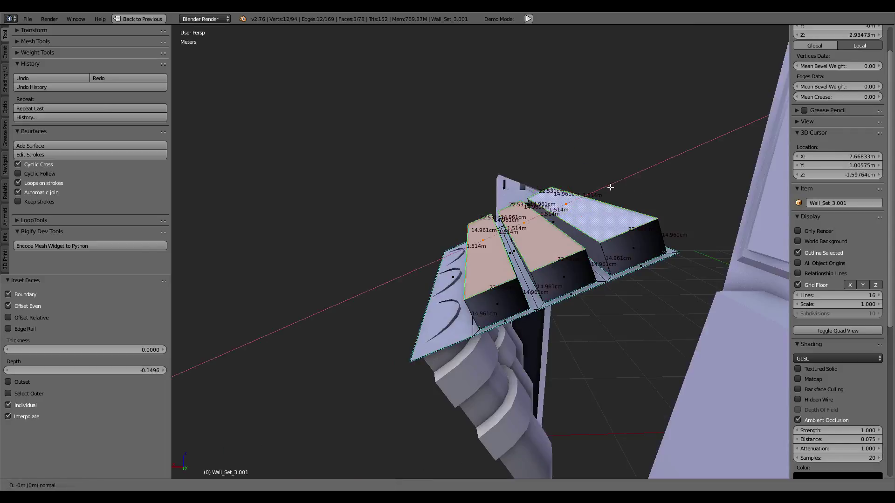
pyautogui.moveTo(570, 208); pyautogui.dragTo(536, 242)
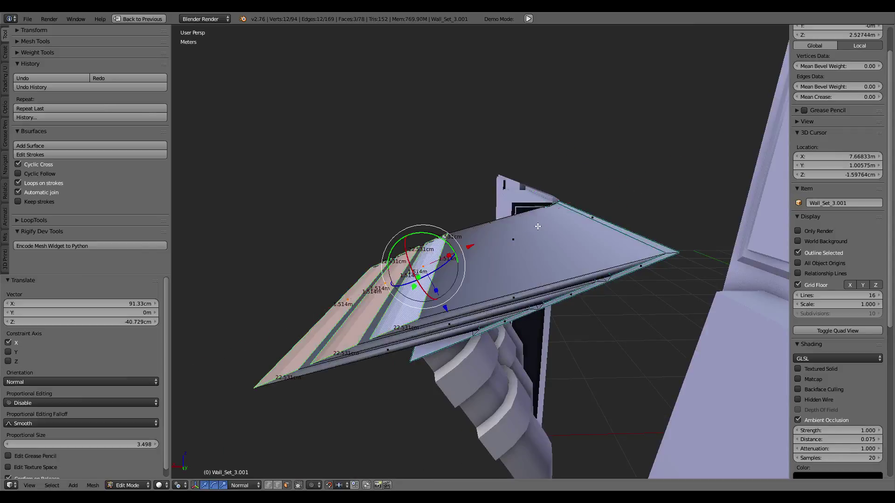
pyautogui.moveTo(536, 242)
pyautogui.mouseDown(button='middle')
pyautogui.moveTo(422, 217)
pyautogui.moveTo(571, 212)
pyautogui.mouseUp(button='middle')
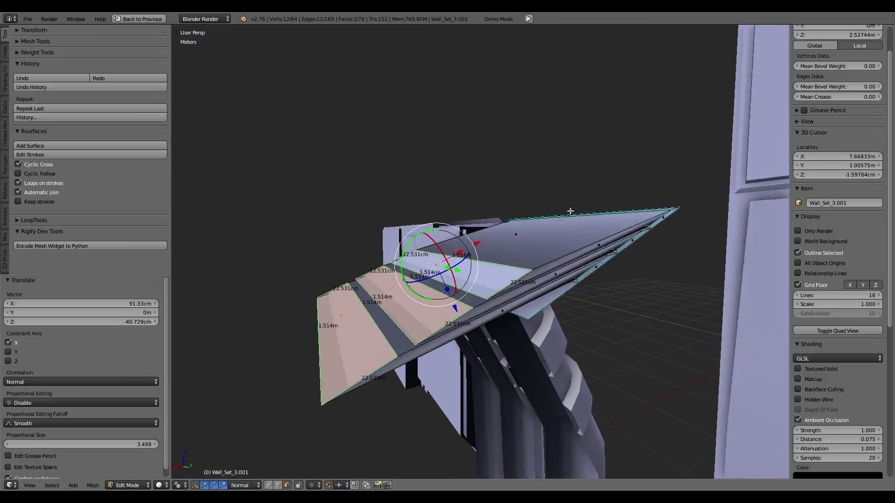
pyautogui.hotkey('ctrl', 'z')
pyautogui.moveTo(593, 180); pyautogui.dragTo(551, 207)
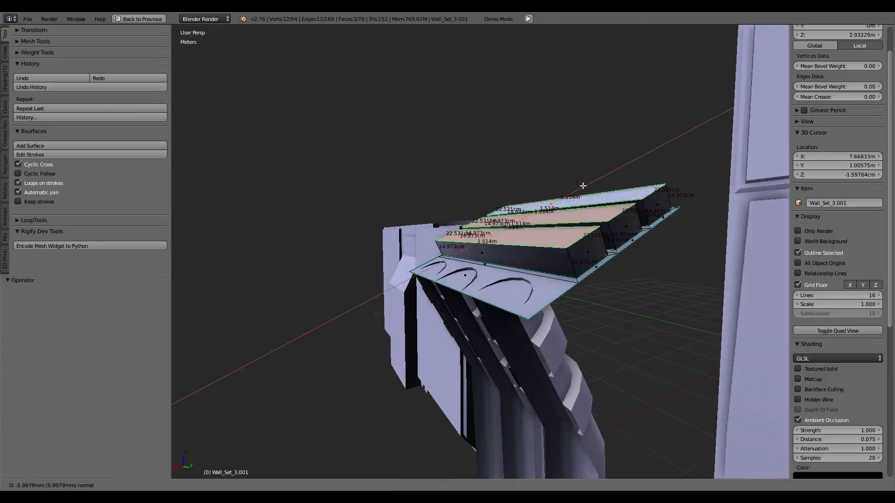
pyautogui.click(551, 206)
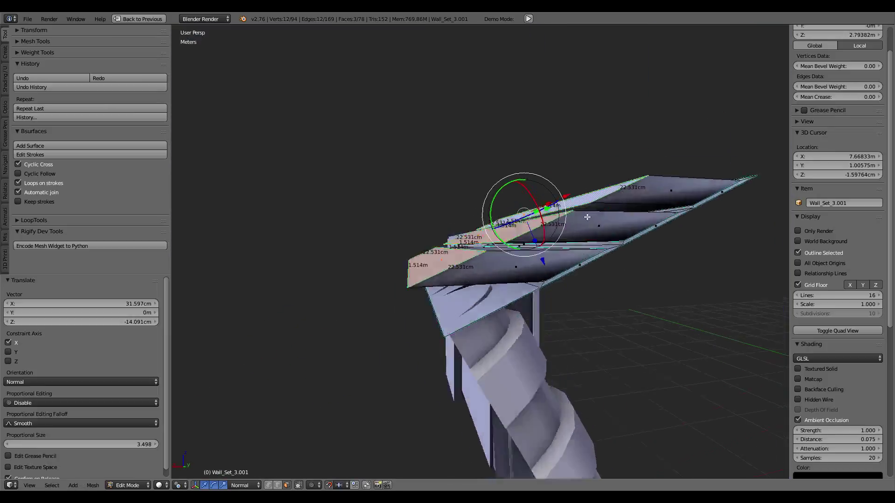
pyautogui.moveTo(551, 206)
pyautogui.mouseDown(button='middle')
pyautogui.moveTo(455, 223)
pyautogui.moveTo(574, 236)
pyautogui.moveTo(526, 222)
pyautogui.moveTo(626, 227)
pyautogui.moveTo(562, 205)
pyautogui.mouseUp(button='middle')
pyautogui.hotkey('ctrl', 'z')
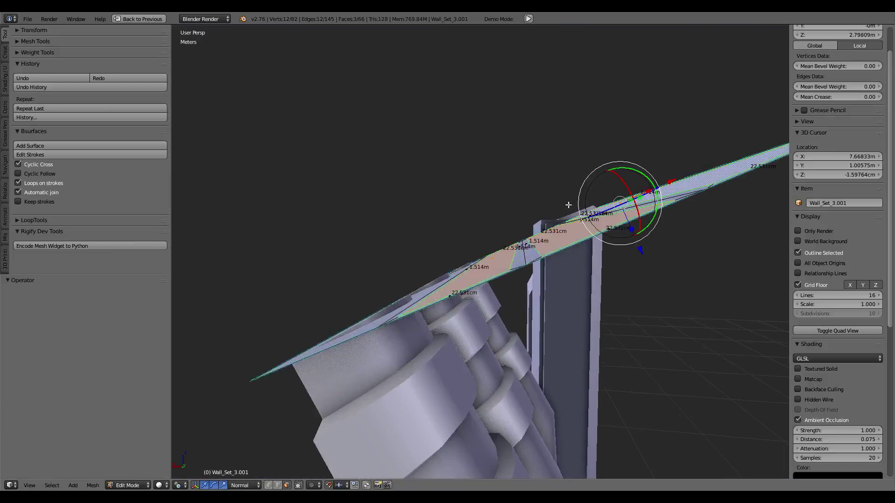
# Inset the three faces and move them along Z to recess them as slots
pyautogui.hotkey('ctrl', 'f')
pyautogui.click(637, 248)
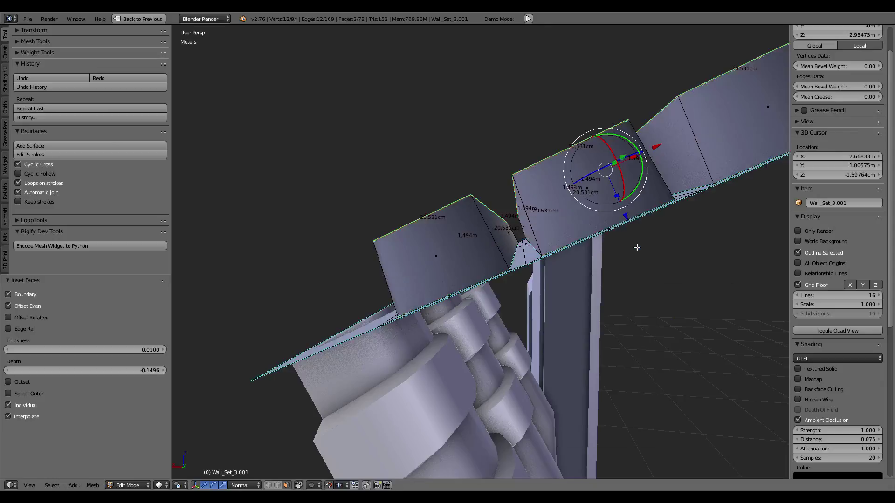
pyautogui.moveTo(434, 264)
pyautogui.mouseDown(button='middle')
pyautogui.moveTo(357, 232)
pyautogui.moveTo(282, 260)
pyautogui.moveTo(330, 254)
pyautogui.mouseUp(button='middle')
pyautogui.press('g')
pyautogui.press('z')
pyautogui.press('z')
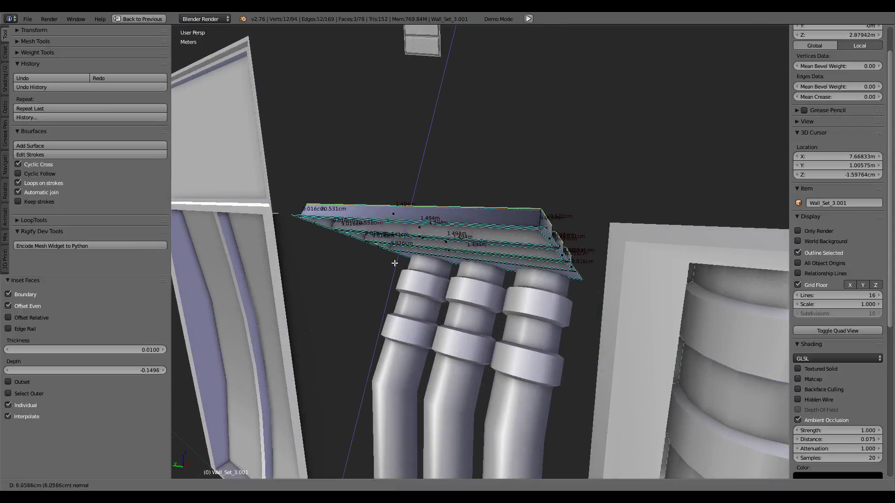
pyautogui.click(393, 270)
pyautogui.moveTo(393, 270); pyautogui.dragTo(562, 240, button='middle')
pyautogui.moveTo(582, 244); pyautogui.dragTo(271, 238, button='middle')
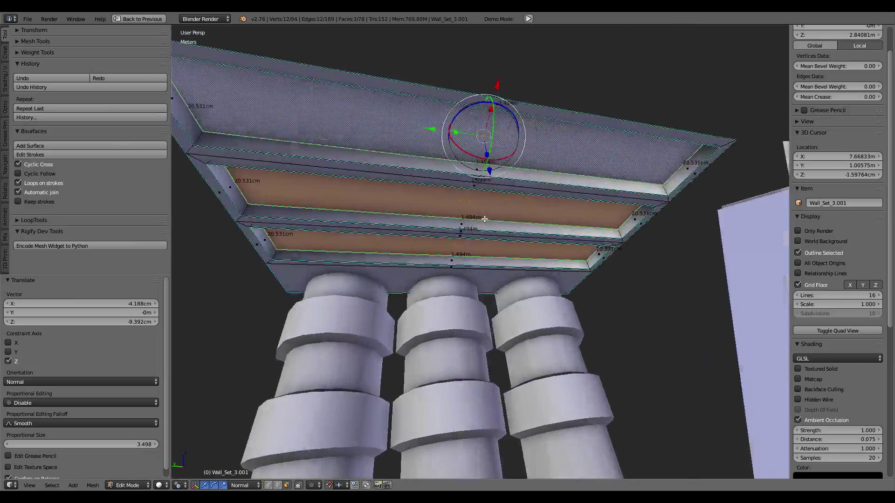
# Mark the strips bordering the slots as sharp and leave edit mode
pyautogui.keyDown('alt'); pyautogui.rightClick(255, 213); pyautogui.keyUp('alt')
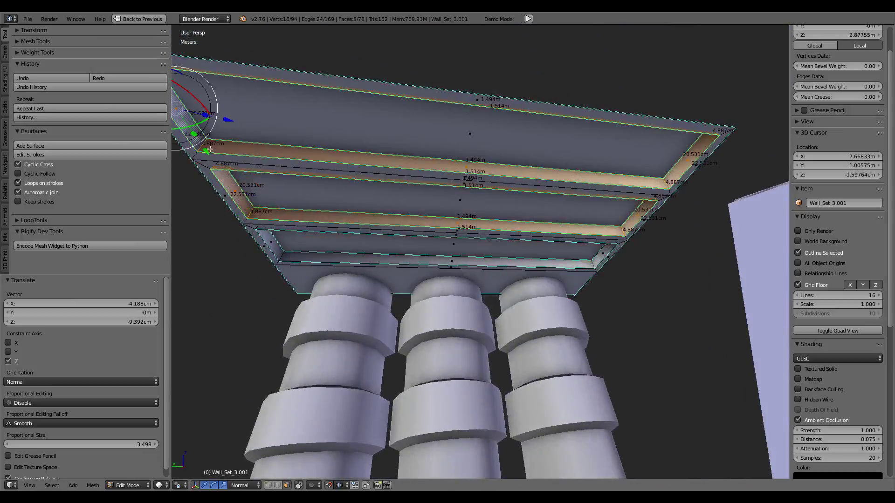
pyautogui.hotkey('ctrl', 'e')
pyautogui.click(529, 186)
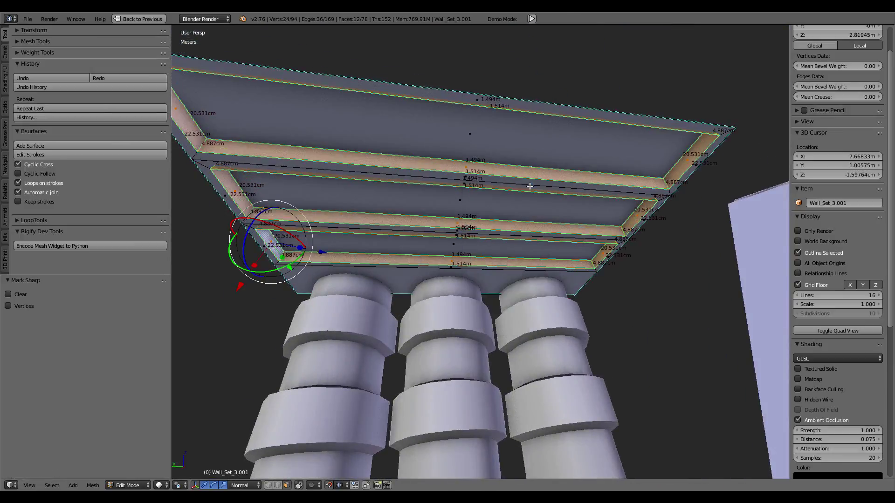
pyautogui.press('Tab')
# Inspect a face of the Wall_Set_3.002 panel in edit mode, then exit
pyautogui.scroll(-5, 511, 193)
pyautogui.moveTo(513, 202)
pyautogui.mouseDown(button='middle')
pyautogui.moveTo(460, 189)
pyautogui.moveTo(481, 223)
pyautogui.moveTo(466, 211)
pyautogui.moveTo(487, 166)
pyautogui.moveTo(482, 187)
pyautogui.mouseUp(button='middle')
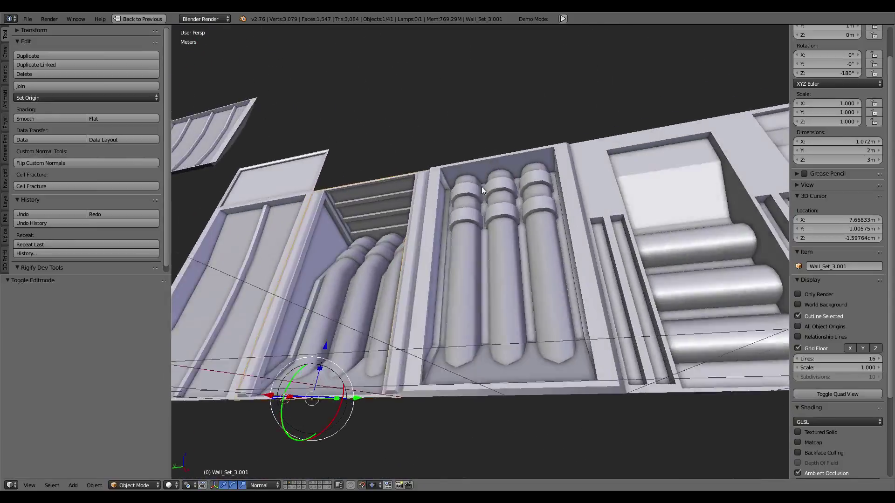
pyautogui.rightClick(443, 216)
pyautogui.press('Tab')
pyautogui.rightClick(443, 216)
pyautogui.moveTo(444, 217)
pyautogui.mouseDown(button='middle')
pyautogui.moveTo(476, 243)
pyautogui.moveTo(476, 272)
pyautogui.mouseUp(button='middle')
pyautogui.scroll(4, 478, 248)
pyautogui.press('Tab')
# Select the Wall_Set_3.003 panel and enter its edit mode
pyautogui.scroll(-2, 600, 233)
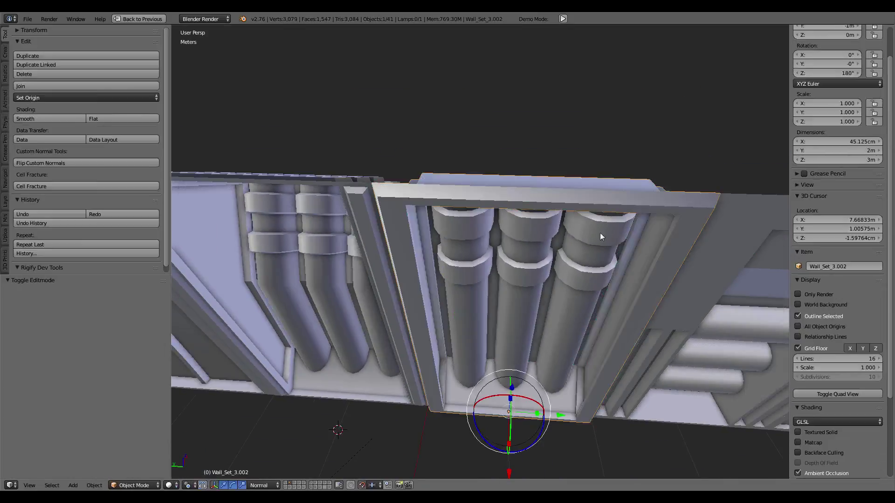
pyautogui.moveTo(600, 233); pyautogui.dragTo(427, 204, button='middle')
pyautogui.rightClick(427, 204)
pyautogui.press('Tab')
pyautogui.scroll(2, 522, 169)
# Select two faces on Wall_Set_3.003, then switch to the Wall_Set_3.004 panel
pyautogui.moveTo(522, 169)
pyautogui.mouseDown(button='middle')
pyautogui.moveTo(480, 194)
pyautogui.moveTo(525, 232)
pyautogui.moveTo(496, 232)
pyautogui.moveTo(508, 219)
pyautogui.mouseUp(button='middle')
pyautogui.scroll(-3, 508, 219)
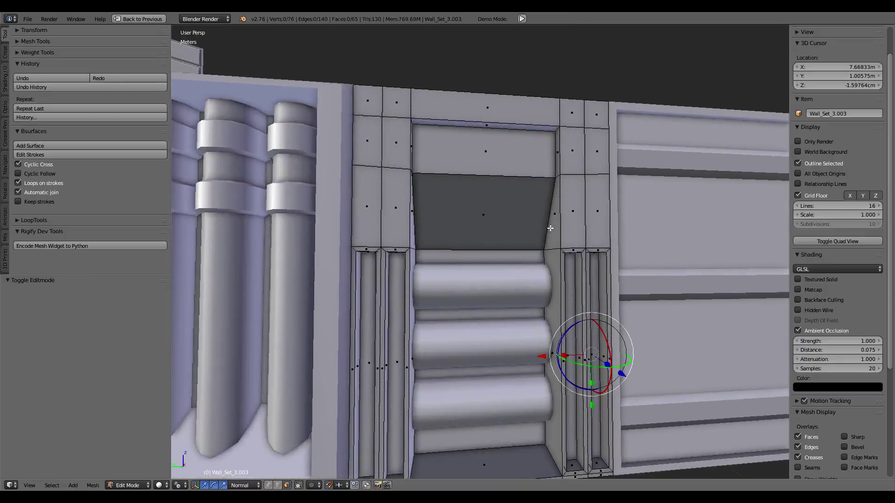
pyautogui.rightClick(557, 212)
pyautogui.scroll(-2, 571, 213)
pyautogui.moveTo(571, 212)
pyautogui.mouseDown(button='middle')
pyautogui.moveTo(538, 227)
pyautogui.moveTo(536, 195)
pyautogui.moveTo(516, 157)
pyautogui.moveTo(550, 230)
pyautogui.moveTo(536, 150)
pyautogui.mouseUp(button='middle')
pyautogui.press('Tab')
pyautogui.rightClick(574, 216)
pyautogui.press('Tab')
pyautogui.scroll(2, 574, 215)
# Scale a loop of plank faces and the central face of Wall_Set_3.004 to 0.9 along Y
pyautogui.rightClick(538, 226)
pyautogui.scroll(-2, 539, 227)
pyautogui.moveTo(501, 207); pyautogui.dragTo(496, 215, button='middle')
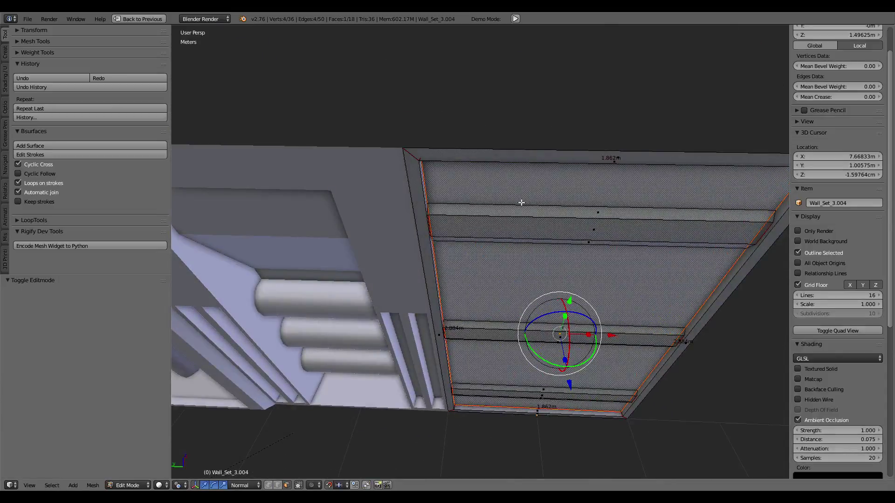
pyautogui.keyDown('alt'); pyautogui.rightClick(583, 250); pyautogui.keyUp('alt')
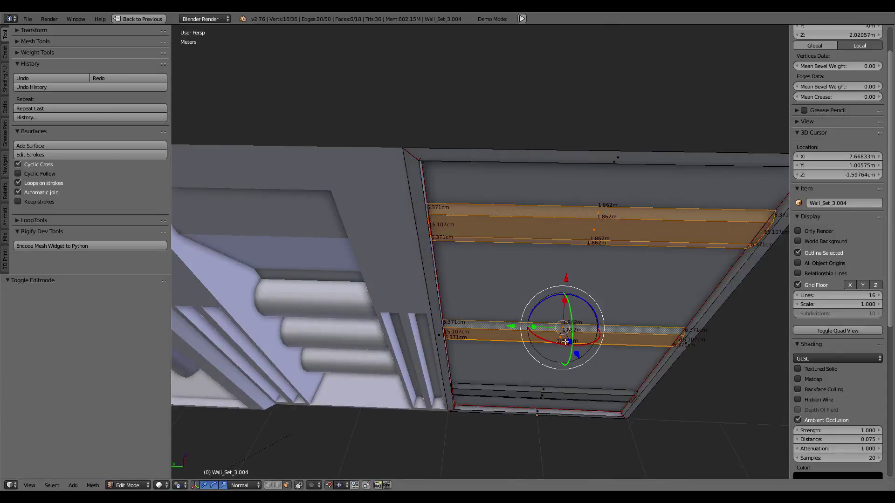
pyautogui.keyDown('shift'); pyautogui.rightClick(567, 312); pyautogui.keyUp('shift')
pyautogui.press('s')
pyautogui.press('y')
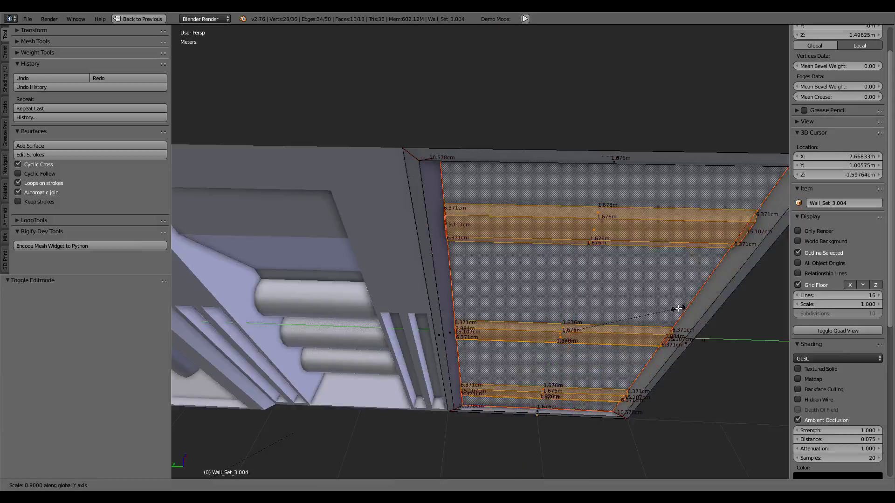
pyautogui.press('Return')
pyautogui.moveTo(667, 310)
pyautogui.mouseDown(button='middle')
pyautogui.moveTo(617, 195)
pyautogui.moveTo(519, 188)
pyautogui.moveTo(555, 205)
pyautogui.mouseUp(button='middle')
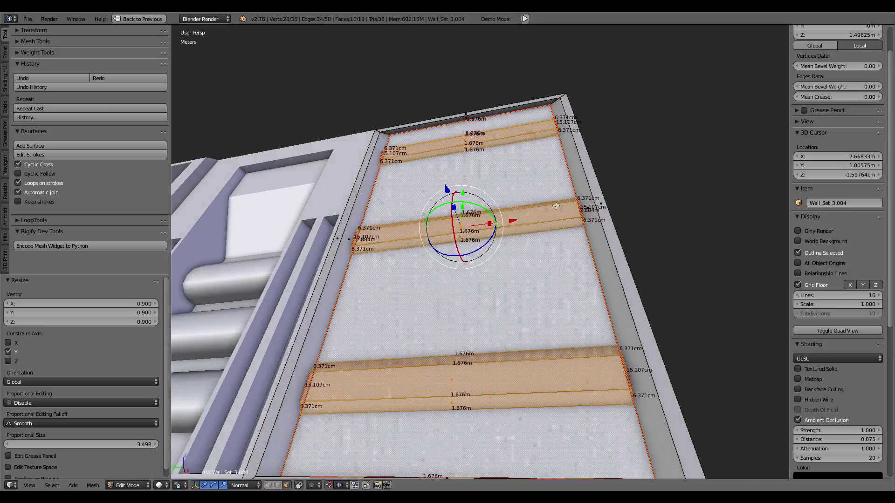
# Undo the earlier scale and scale only the large back face to 0.9 along Y
pyautogui.hotkey('ctrl', 'z')
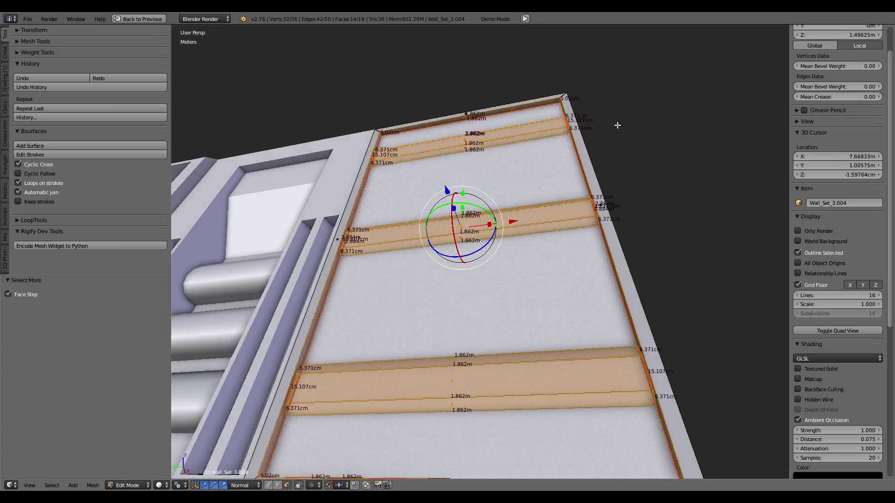
pyautogui.moveTo(617, 126); pyautogui.dragTo(619, 205, button='middle')
pyautogui.write('s.9')
pyautogui.press('Return')
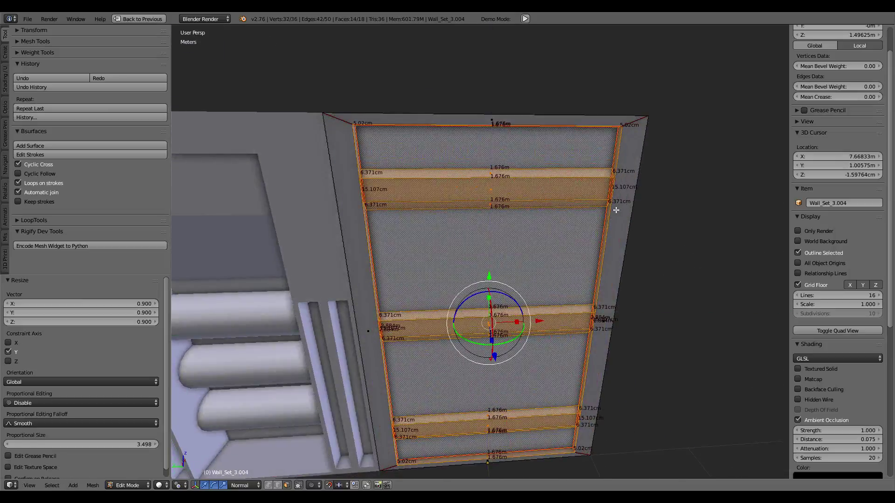
pyautogui.hotkey('ctrl', 'z')
pyautogui.moveTo(616, 210); pyautogui.dragTo(600, 192, button='middle')
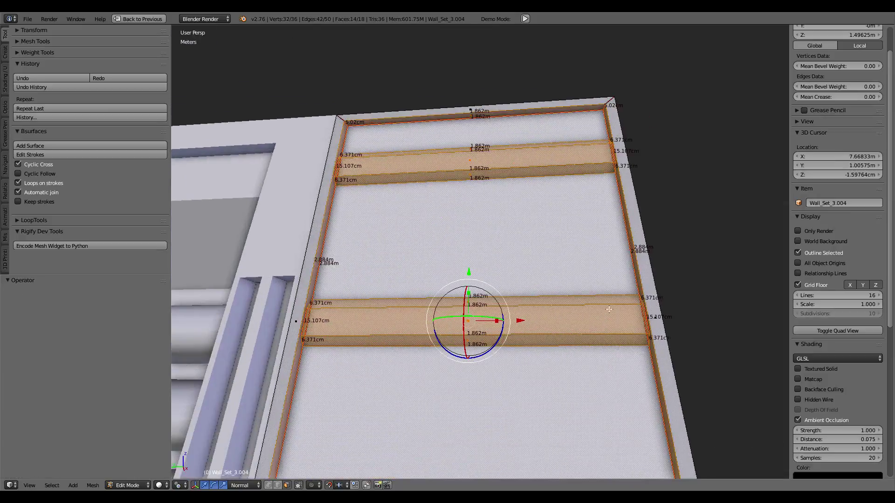
pyautogui.rightClick(487, 370)
pyautogui.write('sy.9')
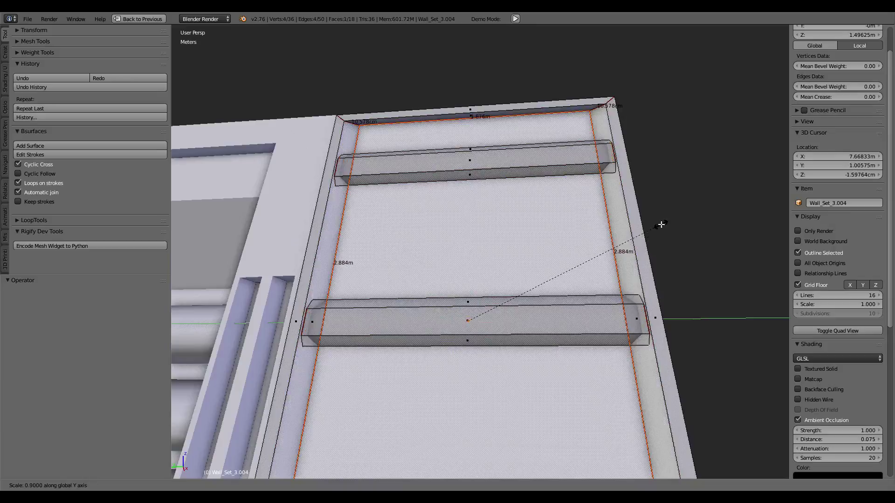
pyautogui.press('Return')
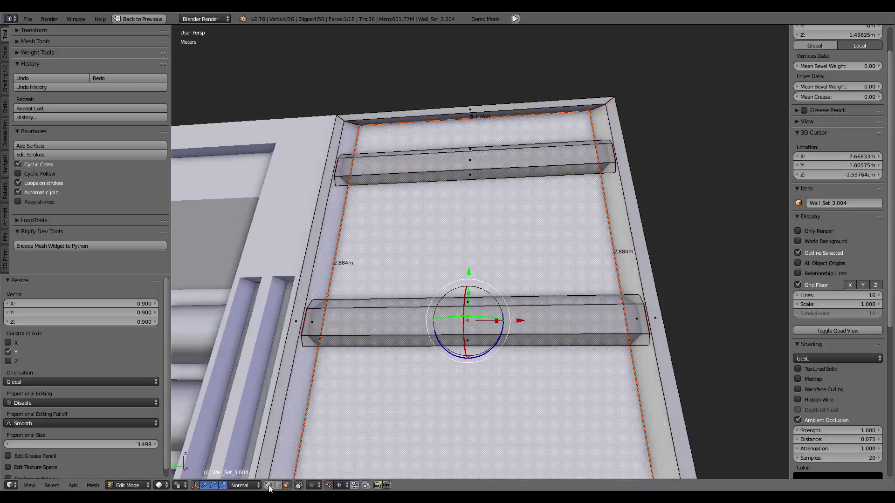
# Select a plank's two corner vertices and change the scaling pivot point
pyautogui.rightClick(310, 339)
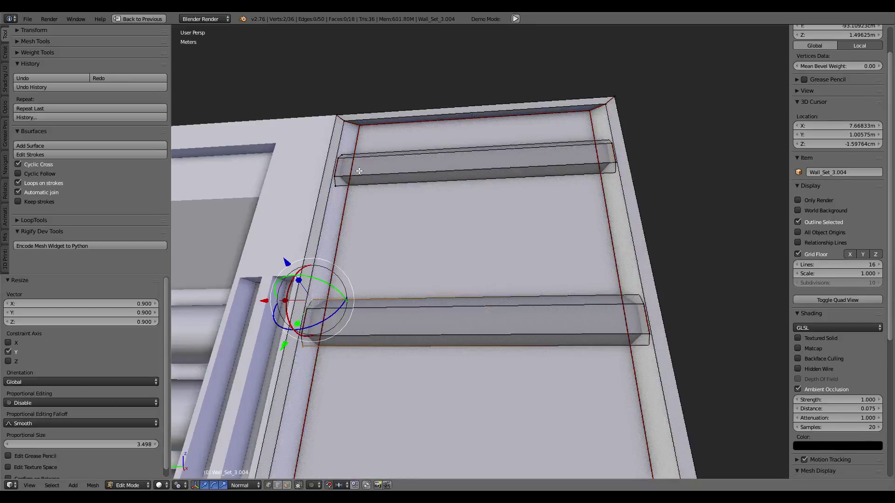
pyautogui.keyDown('shift'); pyautogui.rightClick(604, 141); pyautogui.keyUp('shift')
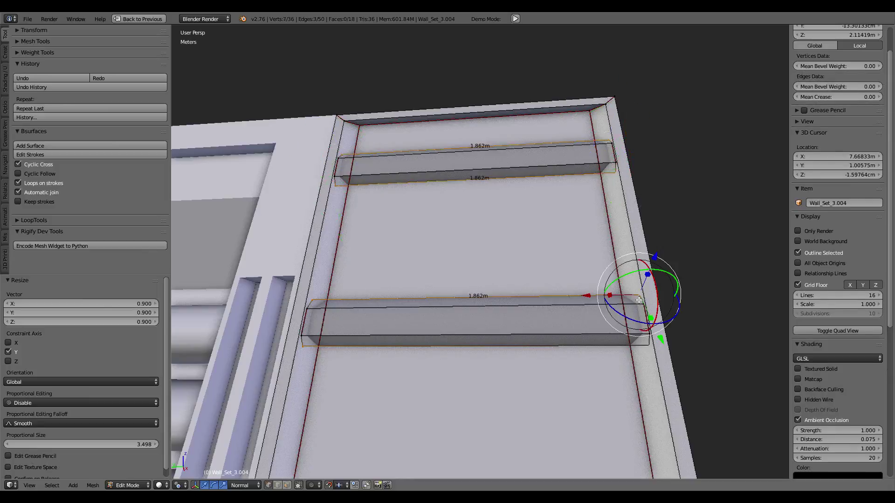
pyautogui.moveTo(644, 346); pyautogui.dragTo(640, 393, button='middle')
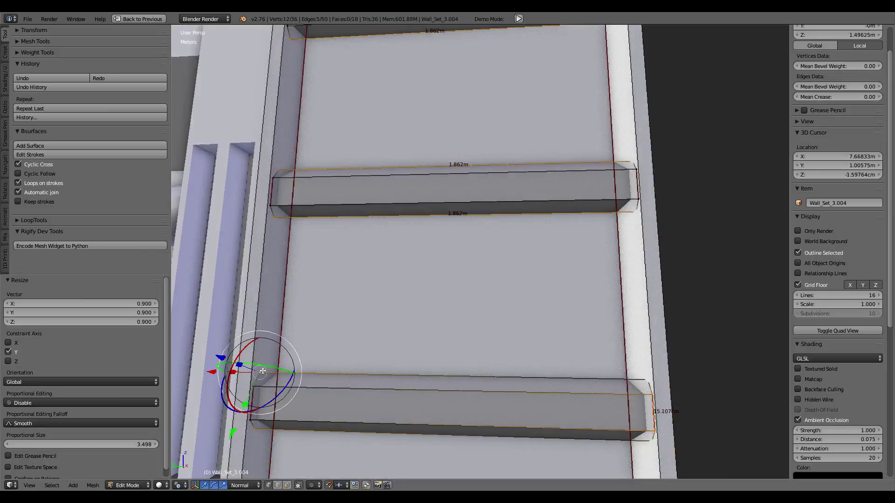
pyautogui.click(161, 485)
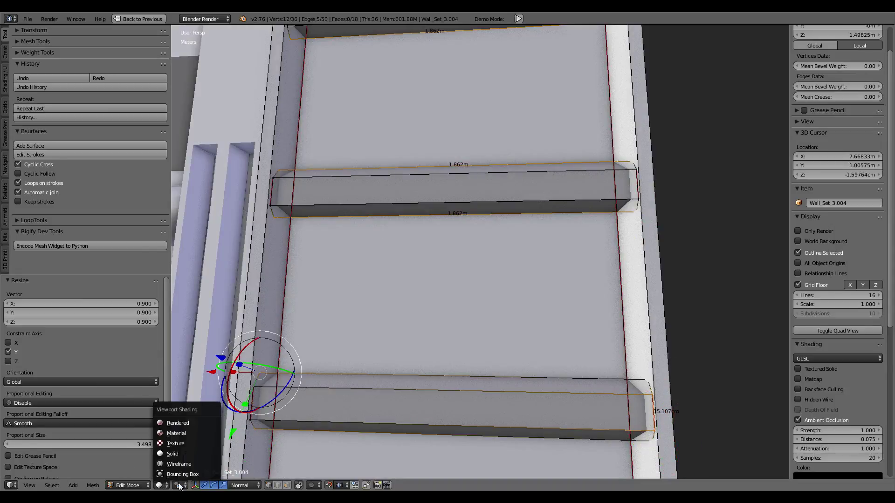
pyautogui.click(199, 445)
# Scale the selected plank vertices along Y and leave edit mode
pyautogui.press('s')
pyautogui.press('y')
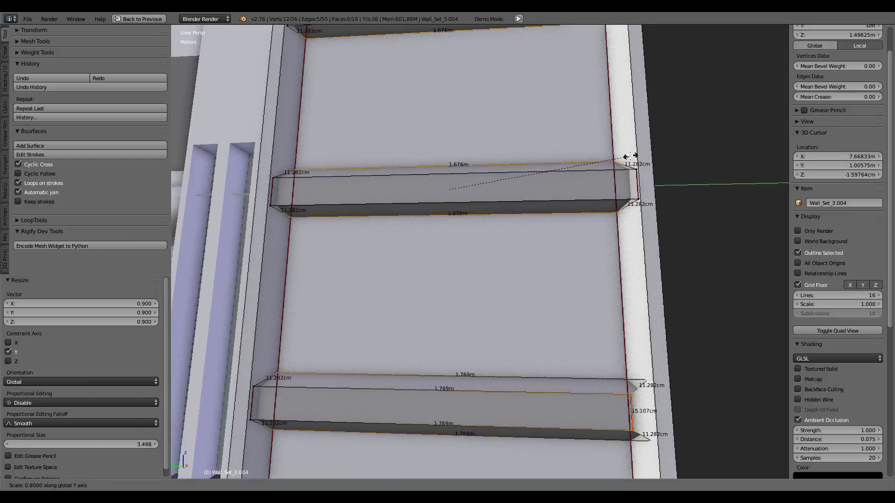
pyautogui.click(615, 158)
pyautogui.moveTo(615, 158)
pyautogui.mouseDown(button='middle')
pyautogui.moveTo(615, 208)
pyautogui.moveTo(625, 224)
pyautogui.moveTo(608, 173)
pyautogui.moveTo(541, 162)
pyautogui.mouseUp(button='middle')
pyautogui.press('Tab')
pyautogui.press('Tab')
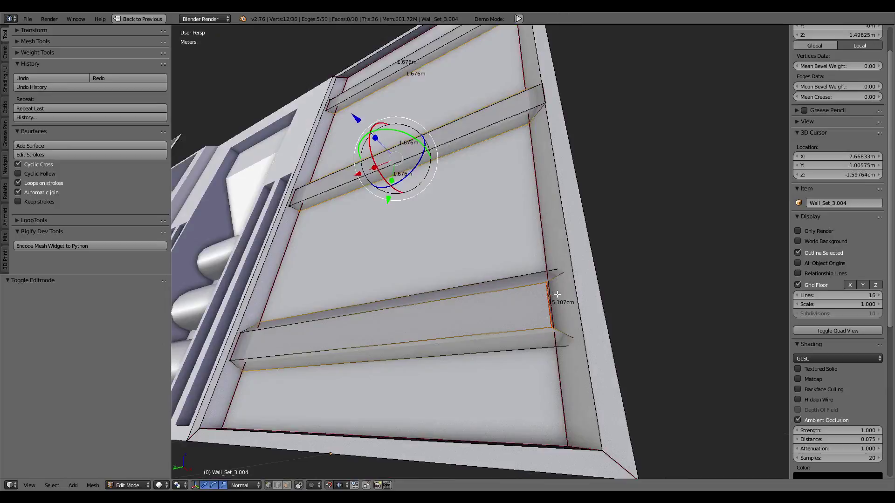
# Scale the two short shelf-end edges to 0.9 along Y
pyautogui.click(550, 278)
pyautogui.keyDown('shift'); pyautogui.click(553, 328); pyautogui.keyUp('shift')
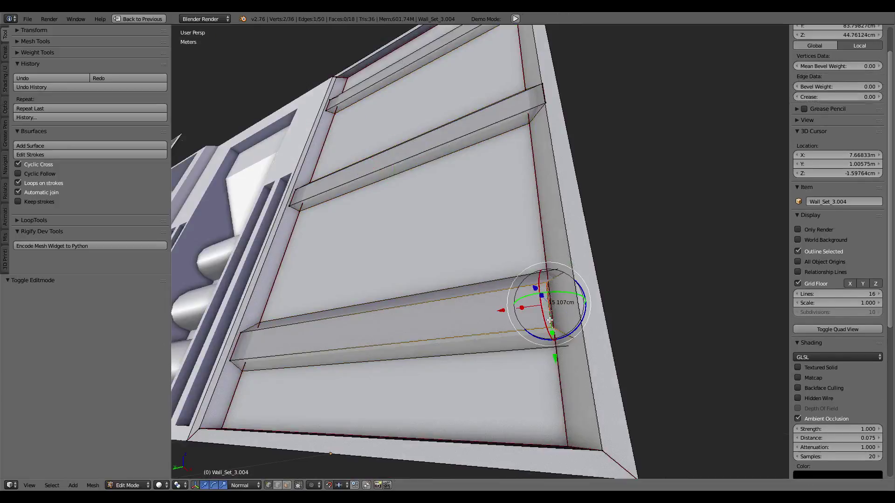
pyautogui.press('s')
pyautogui.press('y')
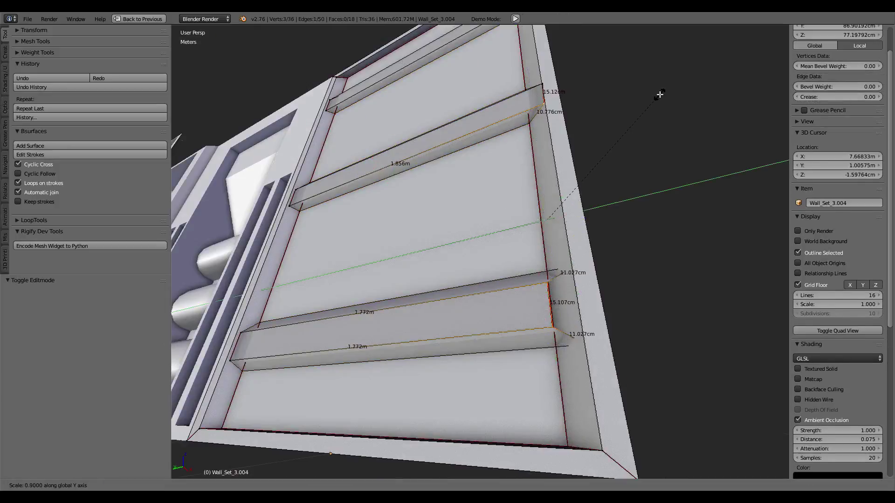
pyautogui.press('Return')
# Select the middle and bottom shelves with L and delete them as faces
pyautogui.moveTo(660, 95); pyautogui.dragTo(693, 166, button='middle')
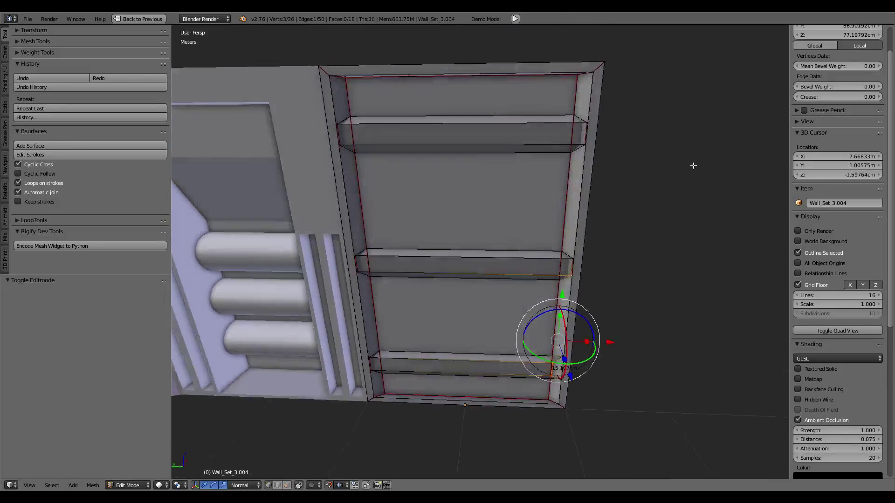
pyautogui.scroll(2, 693, 169)
pyautogui.moveTo(600, 150); pyautogui.dragTo(586, 103, button='middle')
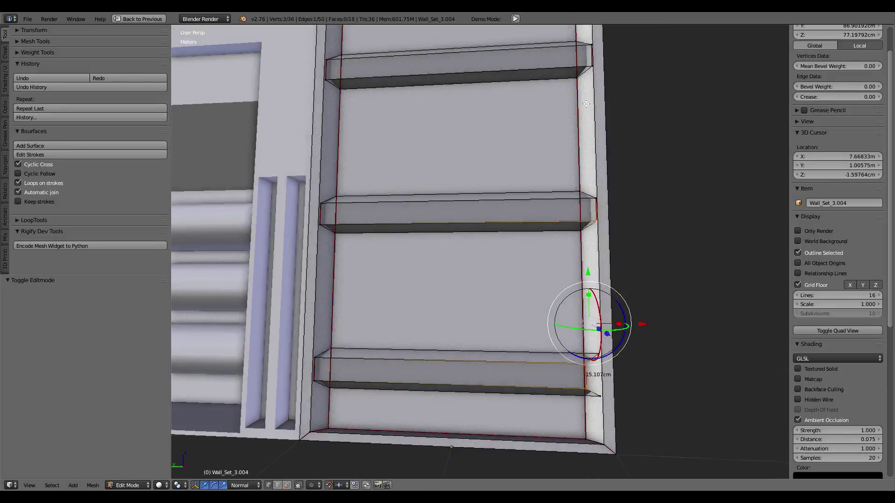
pyautogui.rightClick(596, 197)
pyautogui.press('l')
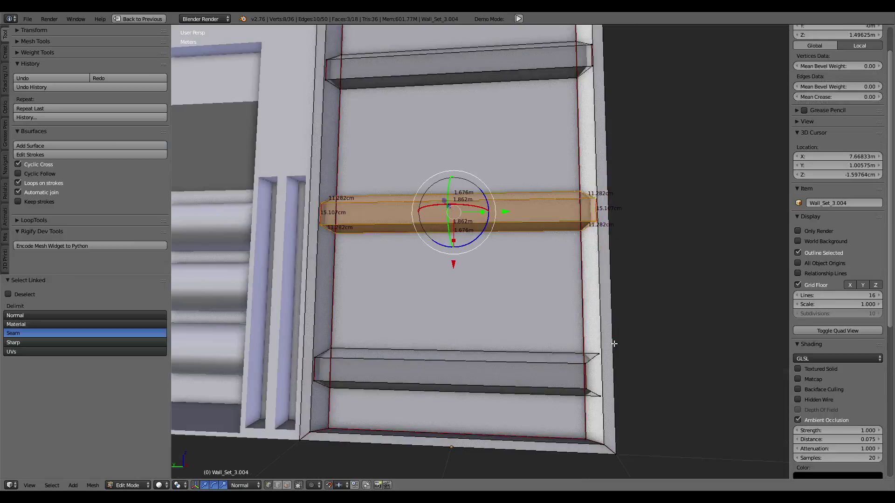
pyautogui.press('l')
pyautogui.press('x')
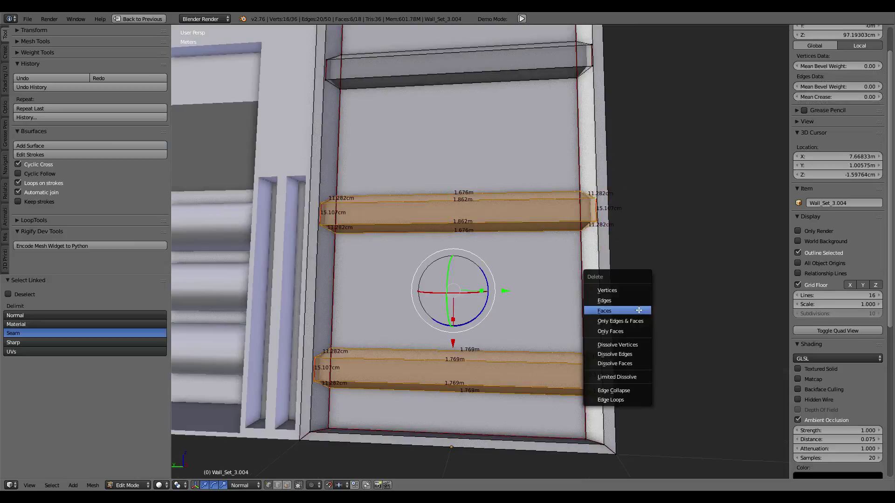
pyautogui.click(640, 310)
pyautogui.moveTo(543, 164); pyautogui.dragTo(530, 270, button='middle')
# Set the pivot to Active Element and flatten the shelf's end face to 0 on X
pyautogui.scroll(3, 529, 270)
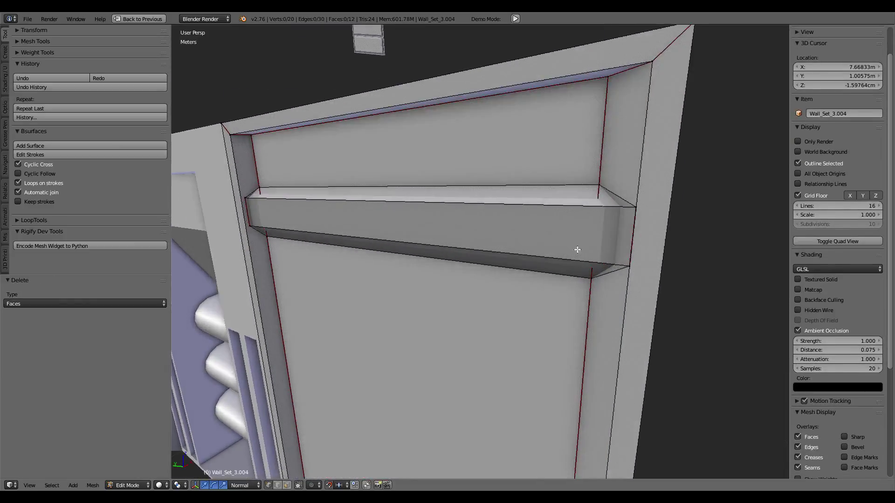
pyautogui.rightClick(580, 250)
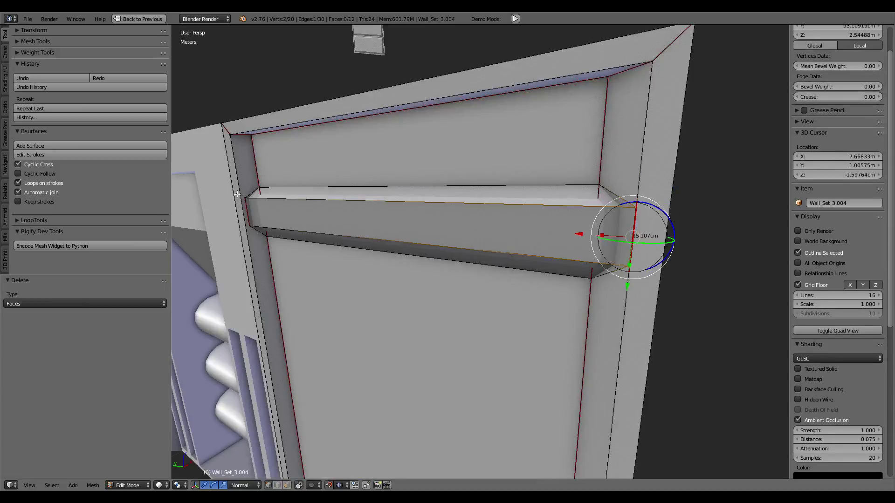
pyautogui.moveTo(277, 200)
pyautogui.mouseDown(button='middle')
pyautogui.moveTo(320, 197)
pyautogui.moveTo(310, 216)
pyautogui.mouseUp(button='middle')
pyautogui.keyDown('shift'); pyautogui.rightClick(314, 256); pyautogui.keyUp('shift')
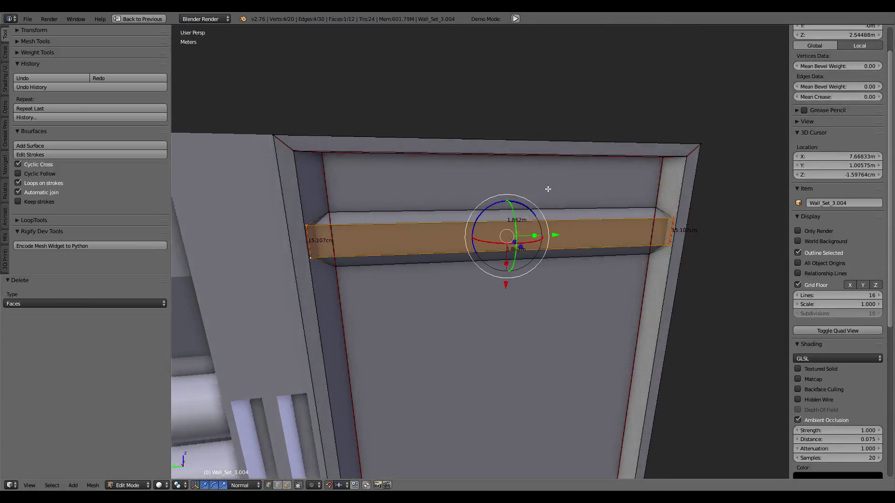
pyautogui.moveTo(548, 189); pyautogui.dragTo(543, 213, button='middle')
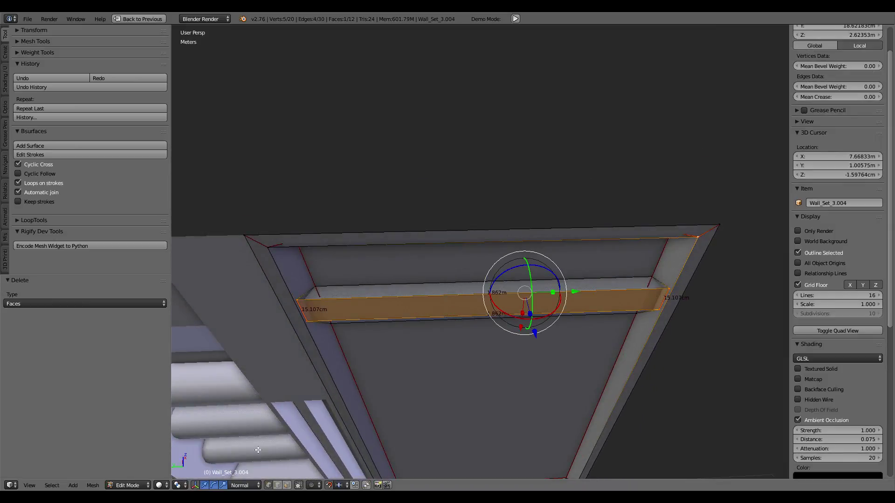
pyautogui.click(185, 485)
pyautogui.click(207, 434)
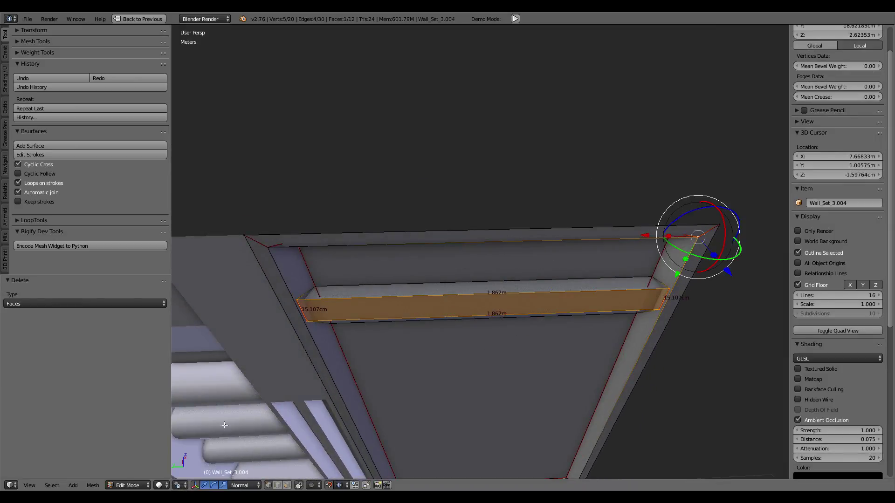
pyautogui.write('sx')
pyautogui.write('0')
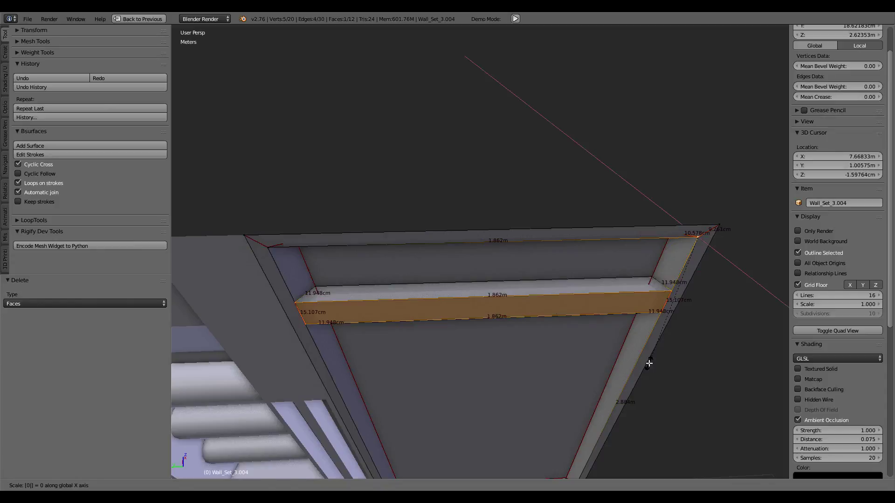
pyautogui.press('Return')
# Flatten the two selected shelf corner vertices to 0 along Y
pyautogui.moveTo(648, 364)
pyautogui.mouseDown(button='middle')
pyautogui.moveTo(622, 273)
pyautogui.moveTo(700, 242)
pyautogui.moveTo(687, 291)
pyautogui.mouseUp(button='middle')
pyautogui.rightClick(689, 222)
pyautogui.keyDown('shift'); pyautogui.rightClick(681, 347); pyautogui.keyUp('shift')
pyautogui.moveTo(681, 346)
pyautogui.mouseDown(button='middle')
pyautogui.moveTo(669, 249)
pyautogui.moveTo(679, 182)
pyautogui.mouseUp(button='middle')
pyautogui.press('s')
pyautogui.press('y')
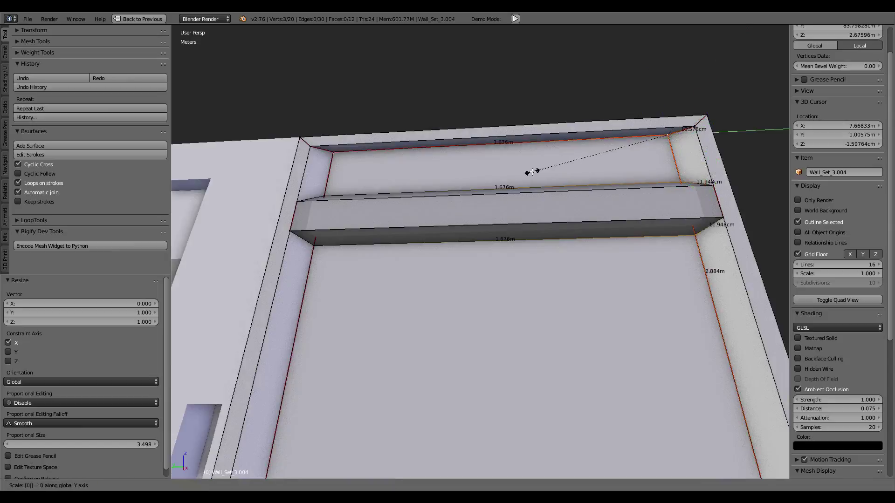
pyautogui.press('Return')
pyautogui.moveTo(539, 184)
pyautogui.mouseDown(button='middle')
pyautogui.moveTo(543, 220)
pyautogui.moveTo(575, 243)
pyautogui.moveTo(536, 173)
pyautogui.mouseUp(button='middle')
pyautogui.scroll(-3, 413, 271)
# Select the linked top shelf strip and separate it into its own object, Wall_Set_3.006
pyautogui.rightClick(499, 327)
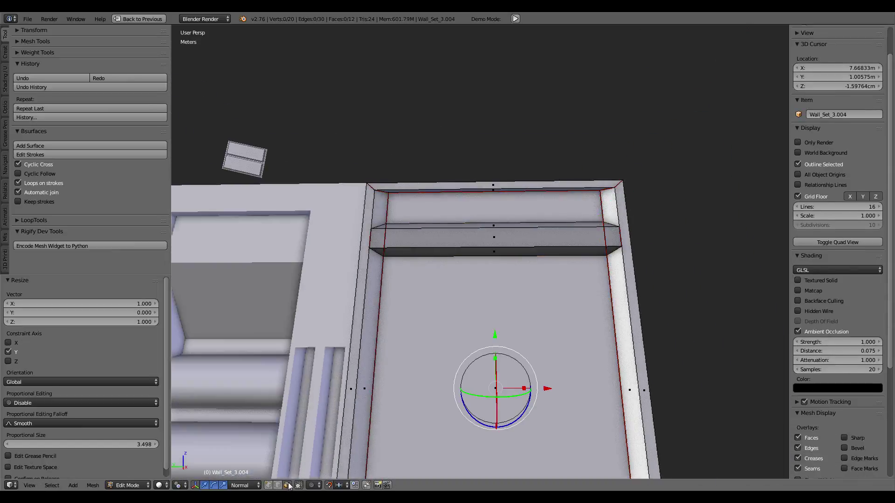
pyautogui.moveTo(499, 326); pyautogui.dragTo(496, 133, button='middle')
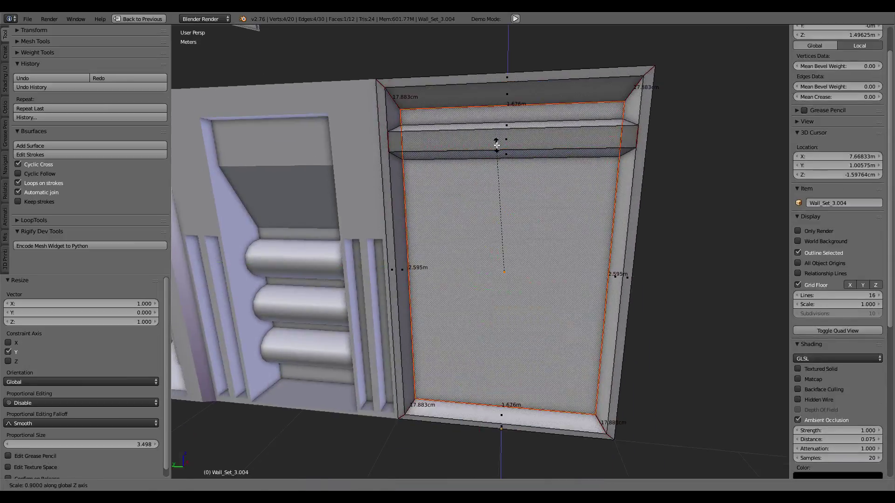
pyautogui.press('Tab')
pyautogui.scroll(-3, 468, 199)
pyautogui.moveTo(468, 200)
pyautogui.mouseDown(button='middle')
pyautogui.moveTo(437, 173)
pyautogui.moveTo(463, 172)
pyautogui.moveTo(490, 190)
pyautogui.mouseUp(button='middle')
pyautogui.press('Tab')
pyautogui.rightClick(471, 172)
pyautogui.press('l')
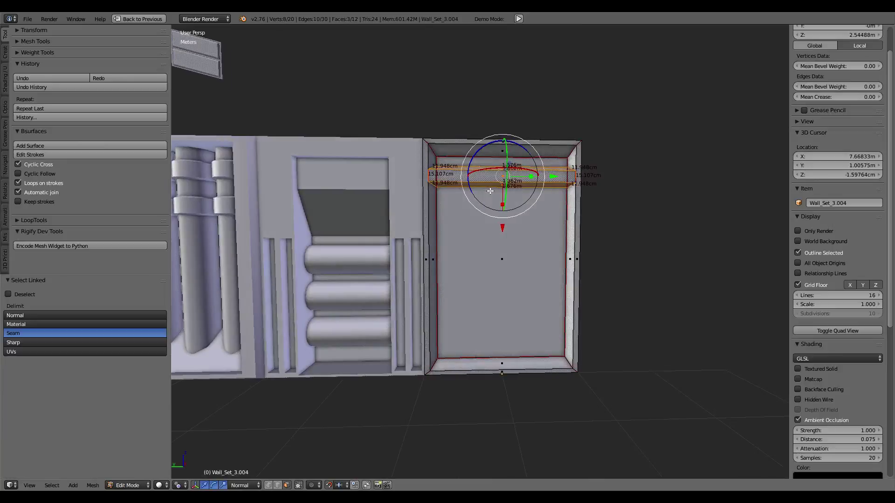
pyautogui.press('p')
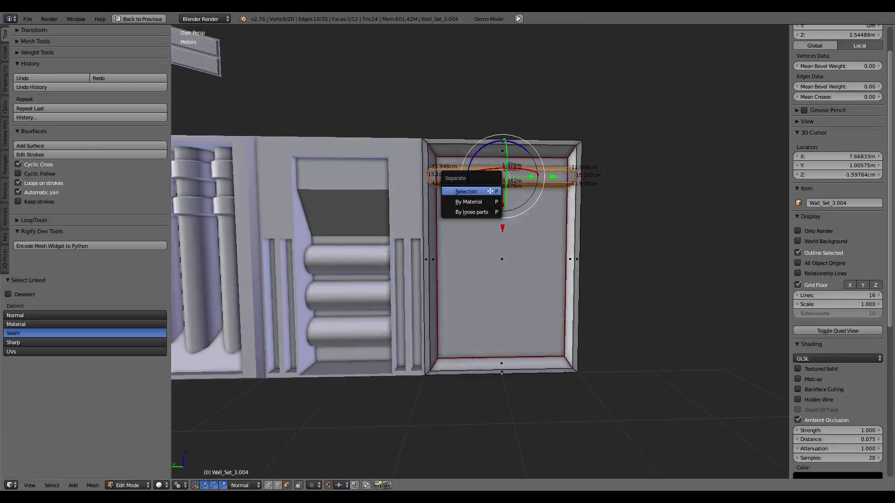
pyautogui.click(491, 192)
pyautogui.press('Tab')
pyautogui.rightClick(494, 177)
# Set the shelf's origin to its geometry and add a linked copy moved 1 m down
pyautogui.moveTo(503, 208); pyautogui.dragTo(457, 209, button='middle')
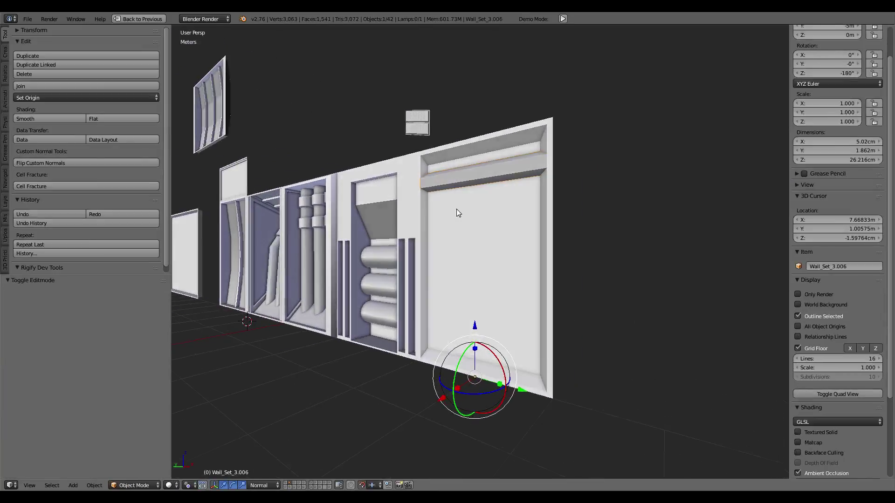
pyautogui.click(49, 97)
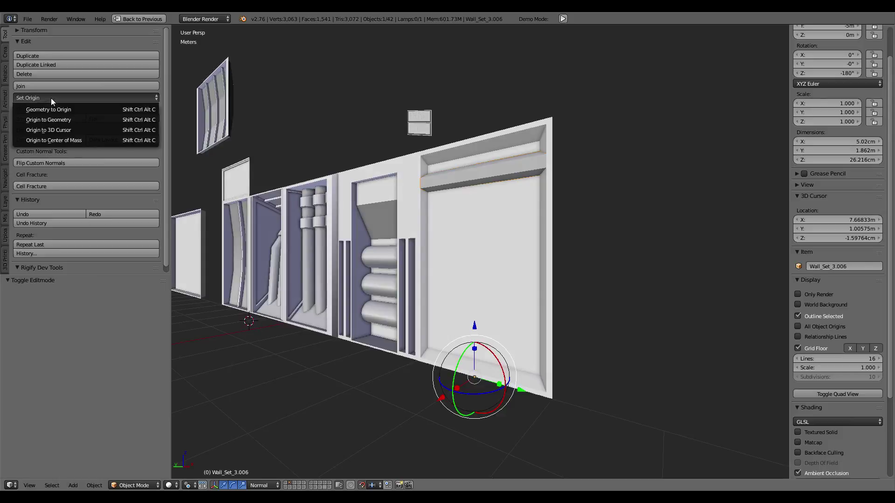
pyautogui.click(77, 118)
pyautogui.press('KP_Decimal')
pyautogui.hotkey('alt', 'd')
pyautogui.rightClick(559, 136)
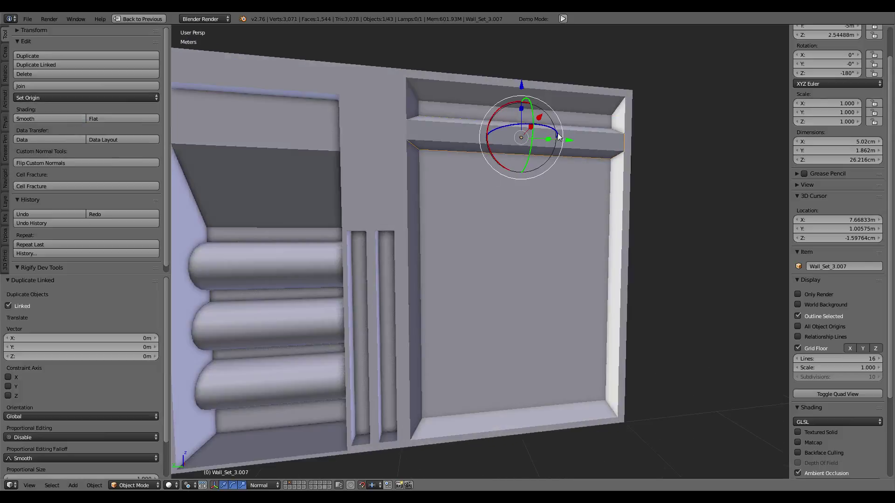
pyautogui.keyDown('ctrl'); pyautogui.moveTo(521, 81); pyautogui.dragTo(523, 171); pyautogui.keyUp('ctrl')
# Add a second linked copy moved -1 on Z, then edit Wall_Set_3.004
pyautogui.hotkey('alt', 'd')
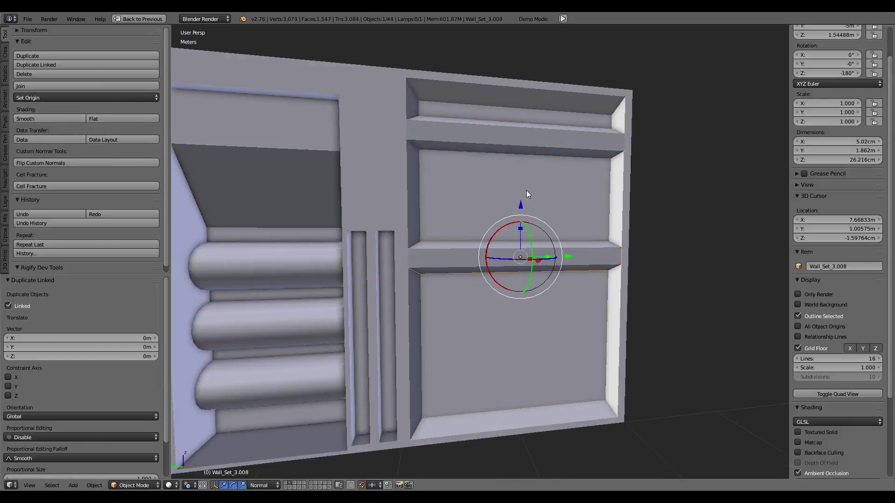
pyautogui.press('z')
pyautogui.press('z')
pyautogui.write('-1')
pyautogui.press('Return')
pyautogui.rightClick(519, 275)
pyautogui.moveTo(519, 275)
pyautogui.mouseDown(button='middle')
pyautogui.moveTo(493, 352)
pyautogui.moveTo(492, 418)
pyautogui.mouseUp(button='middle')
pyautogui.press('Tab')
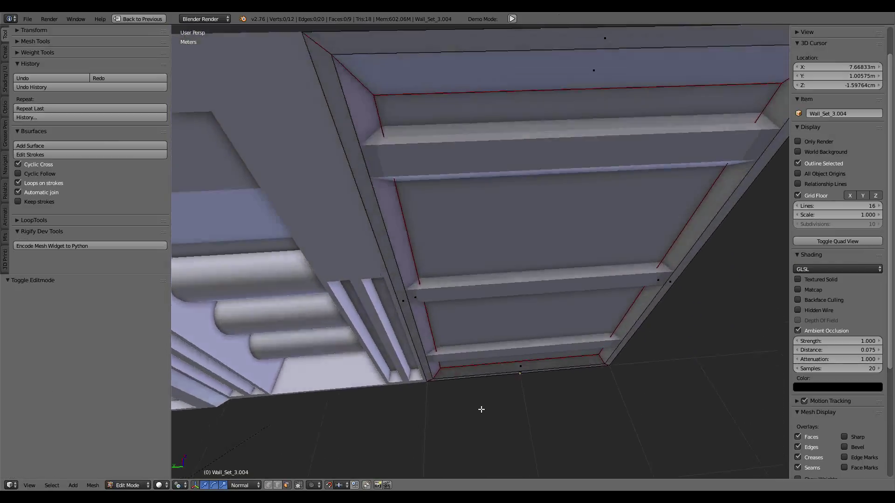
# Reopen Wall_Set_3.004 in edit mode and try extruding its corner edges, cancelling the move
pyautogui.scroll(3, 423, 250)
pyautogui.press('Tab')
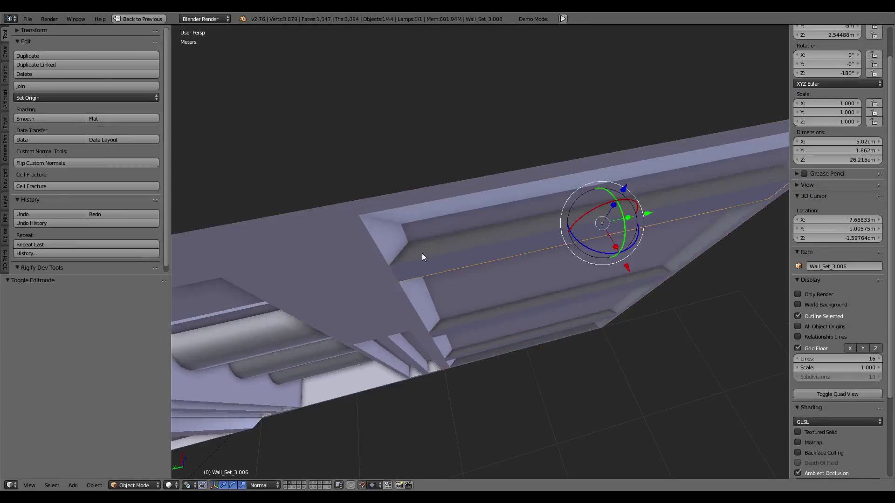
pyautogui.rightClick(422, 252)
pyautogui.scroll(2, 399, 336)
pyautogui.rightClick(398, 335)
pyautogui.press('Tab')
pyautogui.moveTo(398, 336); pyautogui.dragTo(412, 229, button='middle')
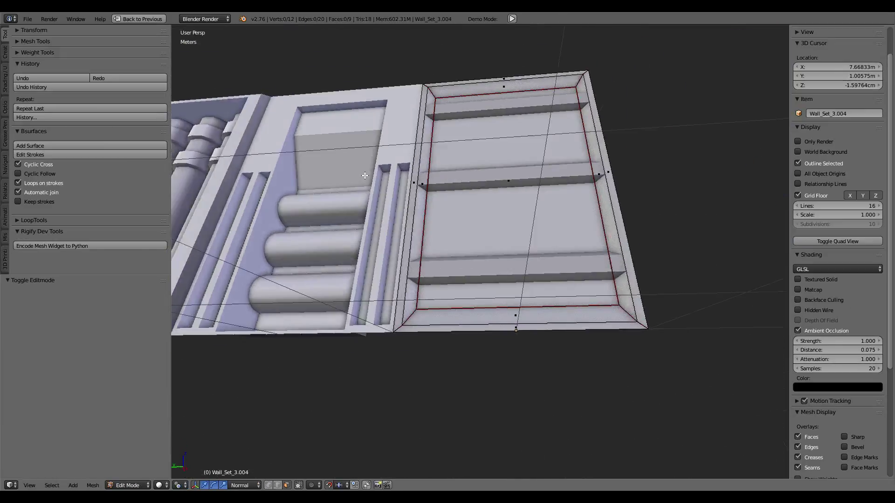
pyautogui.moveTo(352, 449); pyautogui.dragTo(282, 487, button='middle')
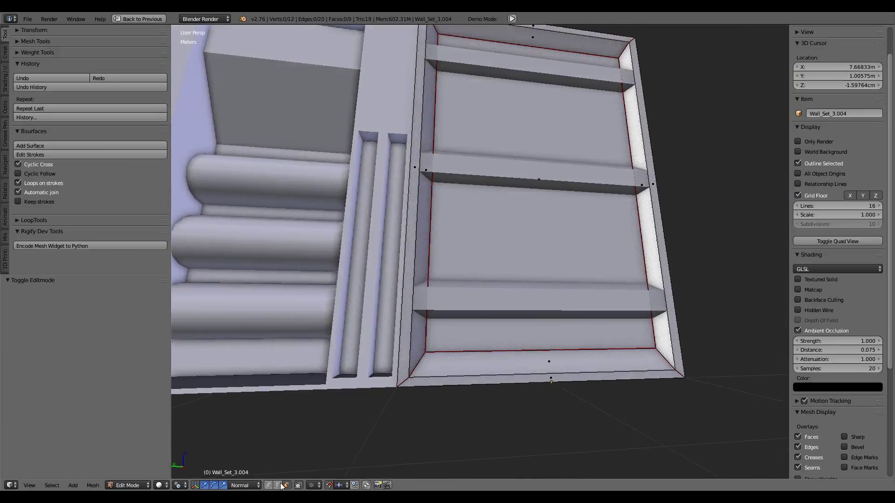
pyautogui.keyDown('ctrl'); pyautogui.keyDown('alt'); pyautogui.rightClick(410, 400); pyautogui.keyUp('alt'); pyautogui.keyUp('ctrl')
pyautogui.moveTo(510, 267); pyautogui.dragTo(468, 252, button='middle')
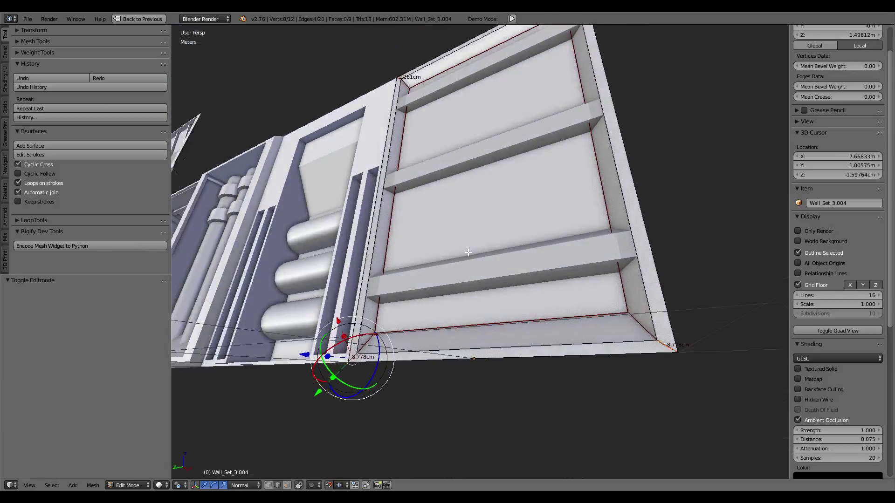
pyautogui.press('e')
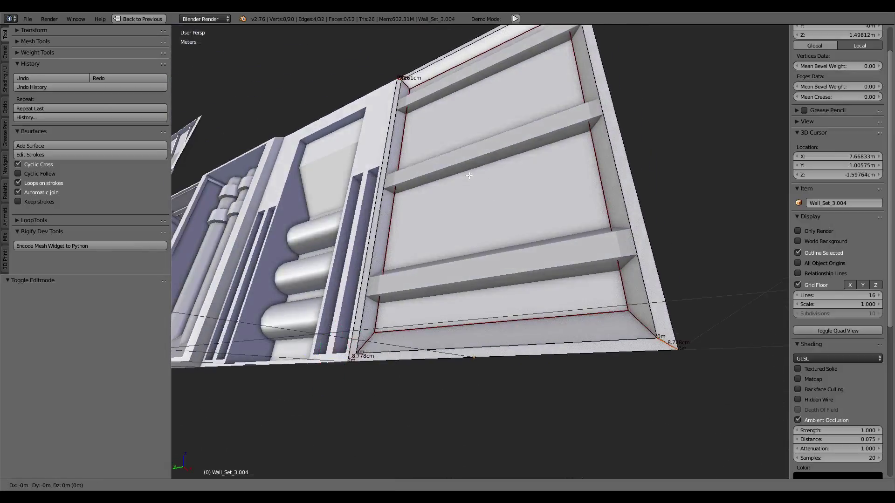
pyautogui.rightClick(469, 175)
# Undo a trial corner-edge subdivide and remove duplicate vertices from the whole mesh
pyautogui.rightClick(647, 342)
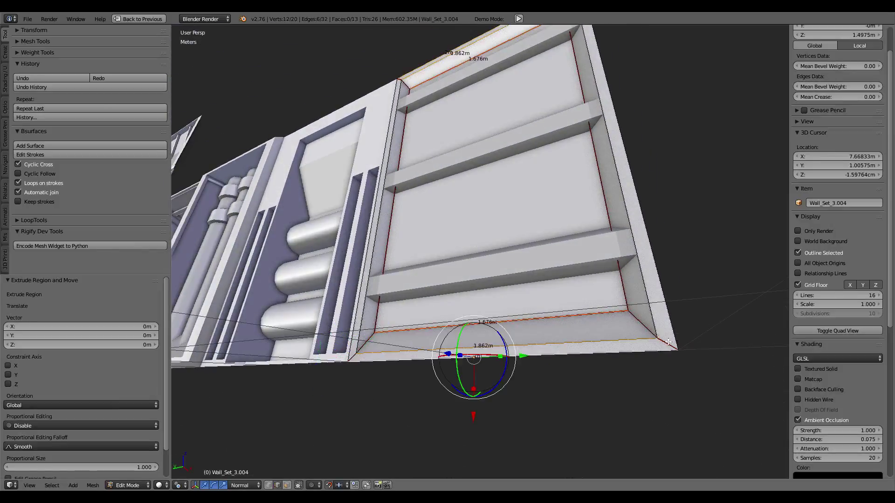
pyautogui.press('w')
pyautogui.click(722, 259)
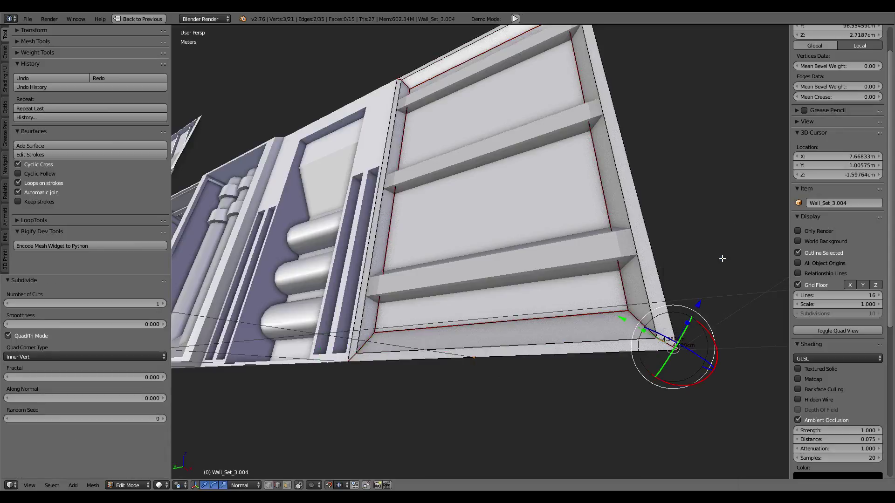
pyautogui.moveTo(722, 259); pyautogui.dragTo(498, 283, button='middle')
pyautogui.hotkey('ctrl', 'z')
pyautogui.hotkey('ctrl', 'z')
pyautogui.hotkey('ctrl', 'z')
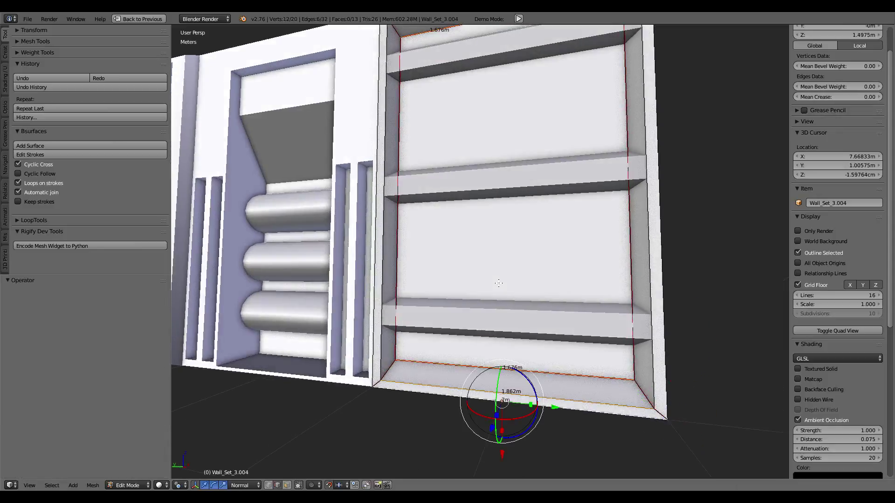
pyautogui.press('a')
pyautogui.press('w')
pyautogui.click(499, 291)
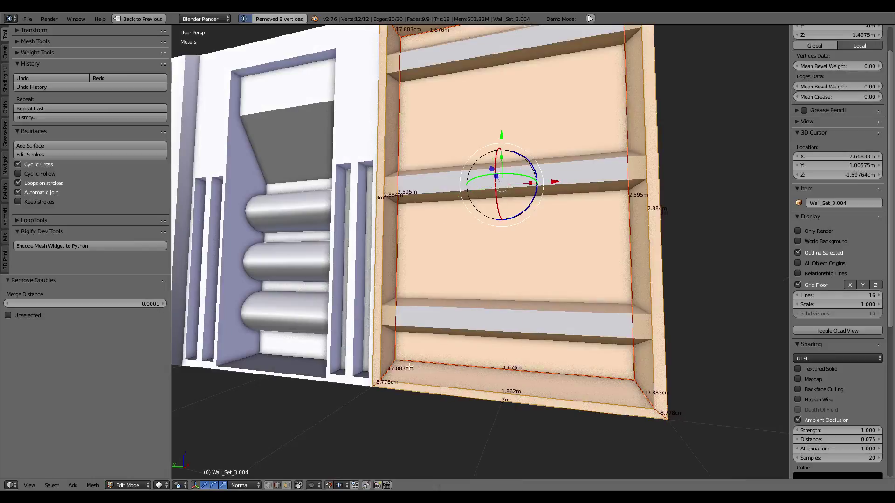
# Subdivide the frame edges with 2 cuts and try moving the outer loop along its normal
pyautogui.rightClick(381, 381)
pyautogui.moveTo(382, 381); pyautogui.dragTo(522, 278, button='middle')
pyautogui.press('w')
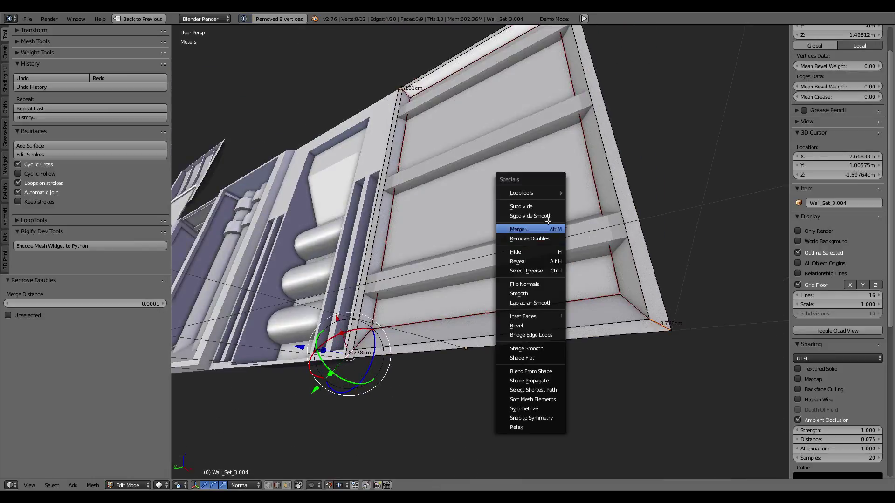
pyautogui.click(544, 208)
pyautogui.click(161, 304)
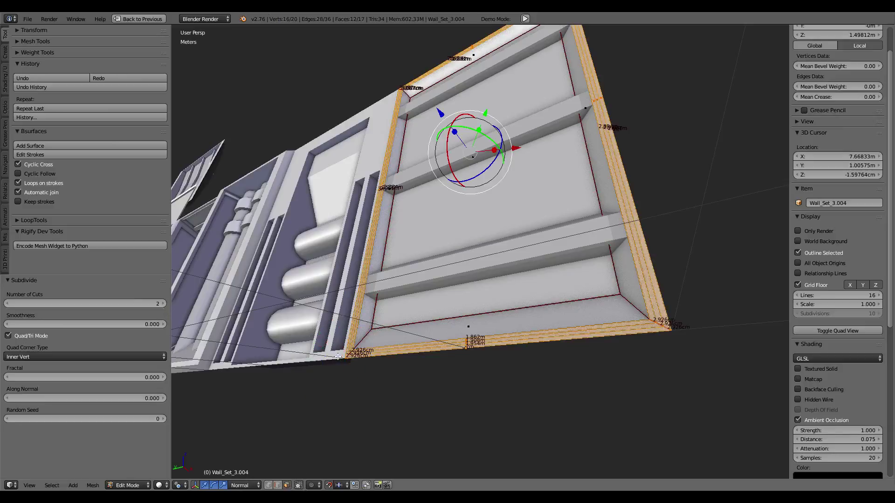
pyautogui.hotkey('ctrl', 'l')
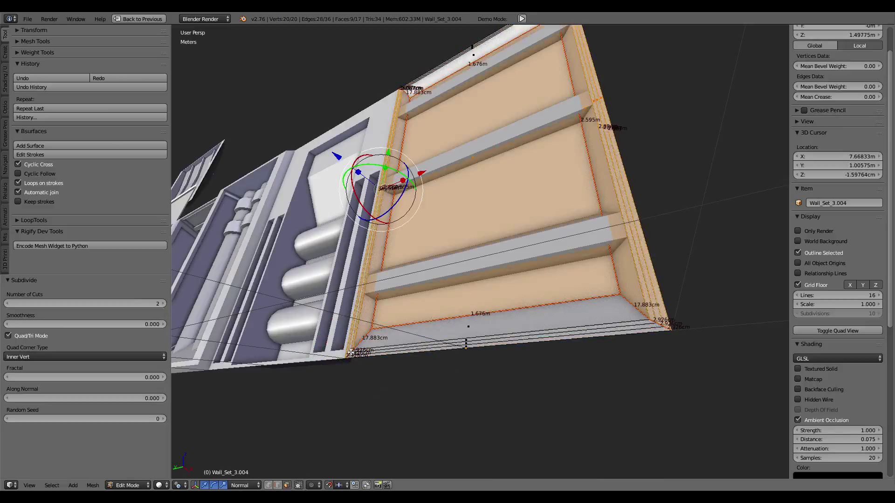
pyautogui.keyDown('alt'); pyautogui.rightClick(350, 353); pyautogui.keyUp('alt')
pyautogui.moveTo(373, 345)
pyautogui.mouseDown(button='middle')
pyautogui.moveTo(408, 339)
pyautogui.moveTo(376, 343)
pyautogui.mouseUp(button='middle')
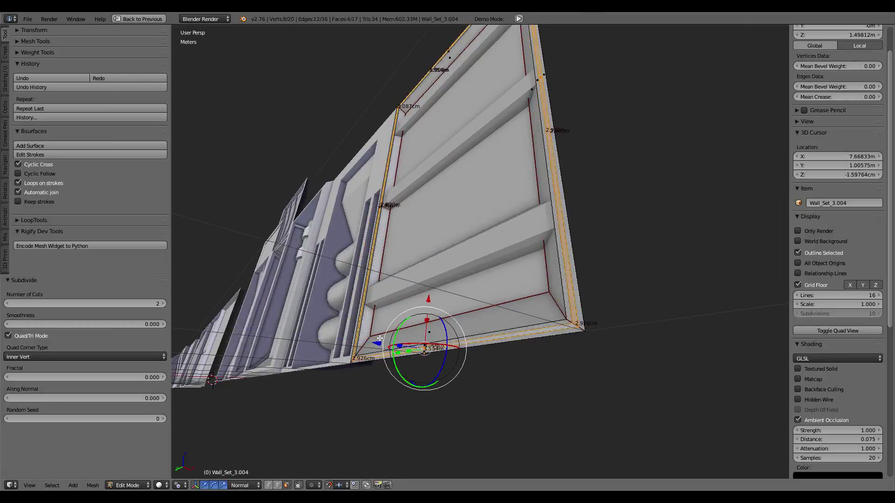
pyautogui.press('g')
pyautogui.press('z')
pyautogui.press('z')
pyautogui.press('Escape')
# Extrude the door panel's frame faces about 8 cm along their normal
pyautogui.press('Tab')
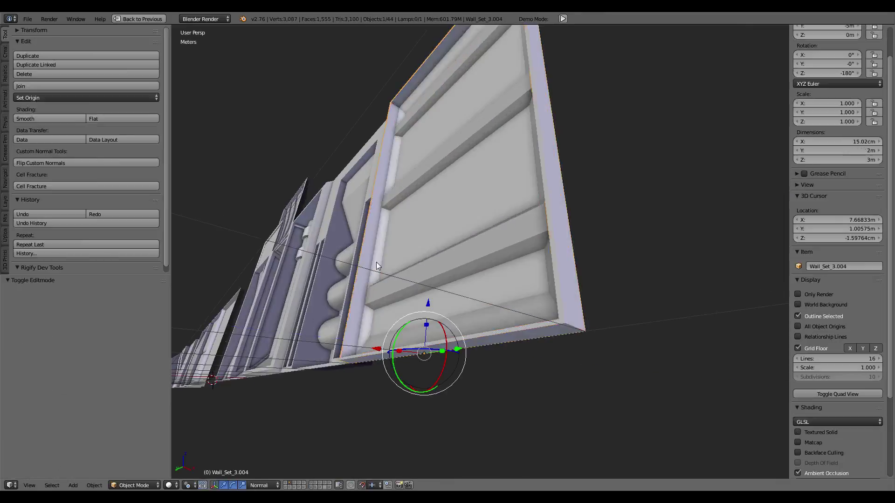
pyautogui.moveTo(376, 262); pyautogui.dragTo(420, 303, button='middle')
pyautogui.scroll(3, 455, 334)
pyautogui.moveTo(454, 334); pyautogui.dragTo(477, 297, button='middle')
pyautogui.scroll(3, 472, 338)
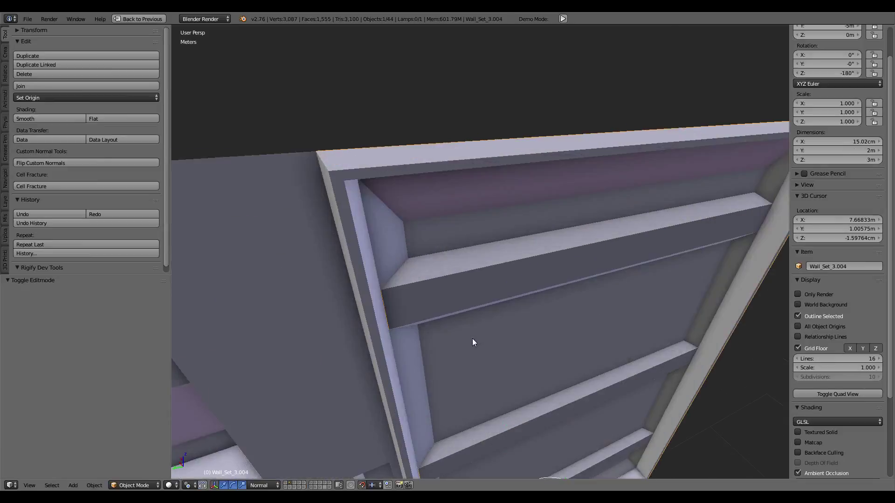
pyautogui.scroll(3, 443, 316)
pyautogui.scroll(-3, 435, 228)
pyautogui.moveTo(456, 336)
pyautogui.mouseDown(button='middle')
pyautogui.moveTo(438, 262)
pyautogui.moveTo(448, 271)
pyautogui.moveTo(477, 270)
pyautogui.mouseUp(button='middle')
pyautogui.press('Tab')
pyautogui.scroll(-3, 444, 268)
pyautogui.scroll(3, 477, 270)
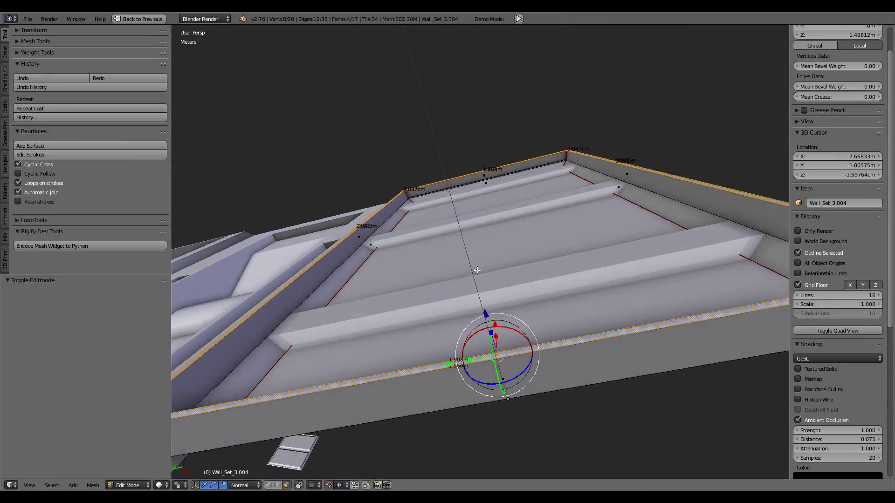
pyautogui.press('e')
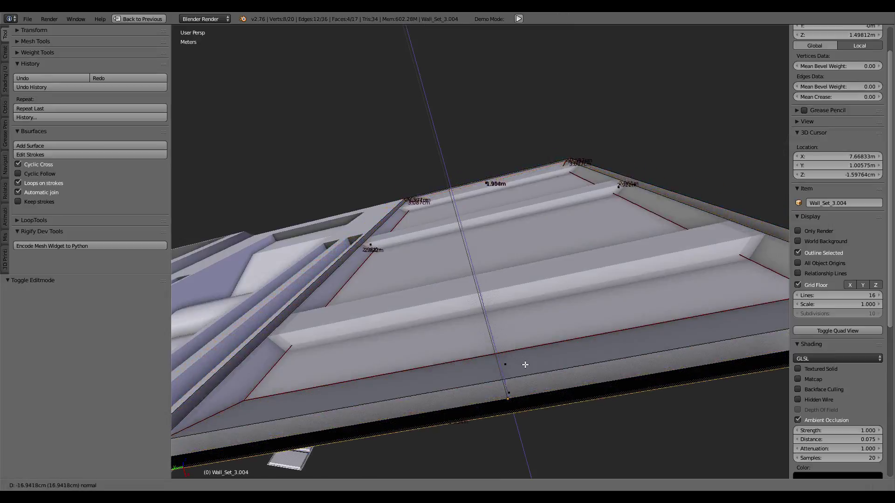
pyautogui.click(509, 330)
# Briefly edit shelf copy Wall_Set_3.007, selecting its front face, then return to object mode
pyautogui.scroll(-5, 510, 223)
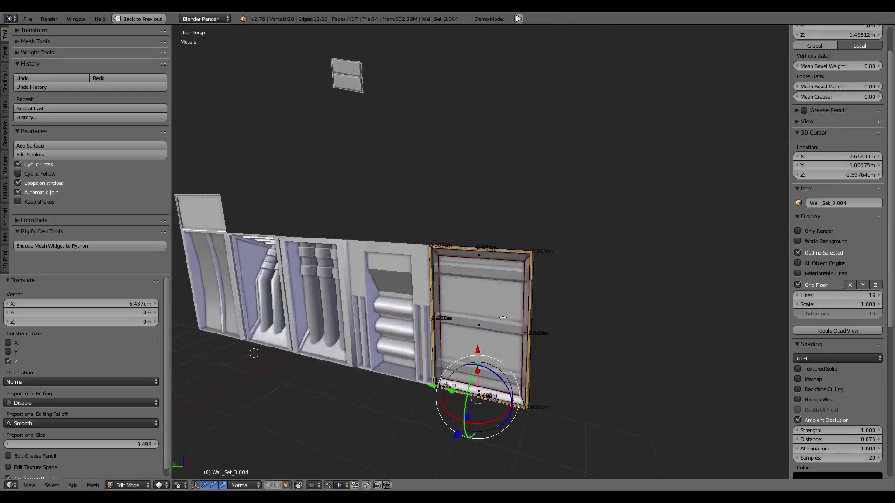
pyautogui.scroll(4, 510, 222)
pyautogui.press('Tab')
pyautogui.moveTo(499, 315)
pyautogui.mouseDown(button='middle')
pyautogui.moveTo(455, 290)
pyautogui.moveTo(504, 261)
pyautogui.moveTo(503, 225)
pyautogui.moveTo(486, 236)
pyautogui.moveTo(479, 278)
pyautogui.moveTo(455, 256)
pyautogui.moveTo(434, 258)
pyautogui.moveTo(427, 239)
pyautogui.moveTo(441, 250)
pyautogui.moveTo(454, 242)
pyautogui.moveTo(489, 203)
pyautogui.moveTo(498, 219)
pyautogui.mouseUp(button='middle')
pyautogui.press('Tab')
pyautogui.scroll(3, 486, 235)
pyautogui.press('Tab')
pyautogui.rightClick(479, 279)
pyautogui.press('Tab')
pyautogui.rightClick(456, 257)
pyautogui.scroll(1, 438, 251)
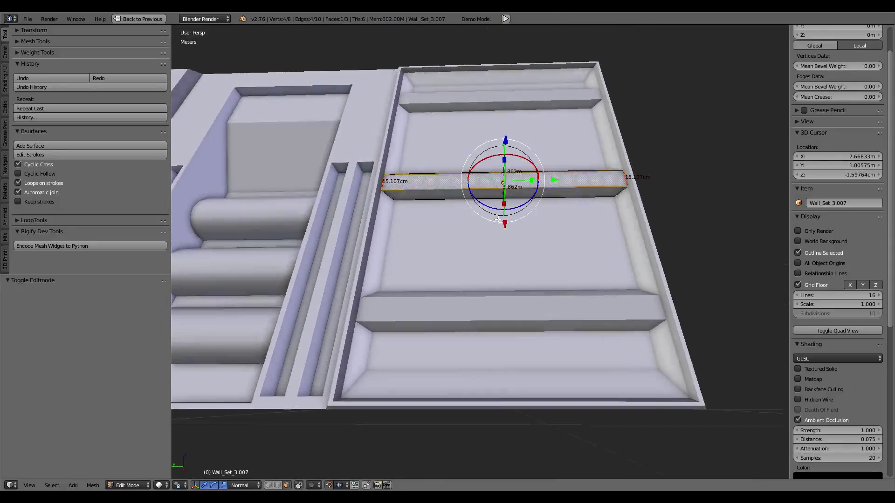
pyautogui.press('Tab')
# Reselect Wall_Set_3.004 in object mode and frame it in the view
pyautogui.rightClick(498, 219)
pyautogui.press('Tab')
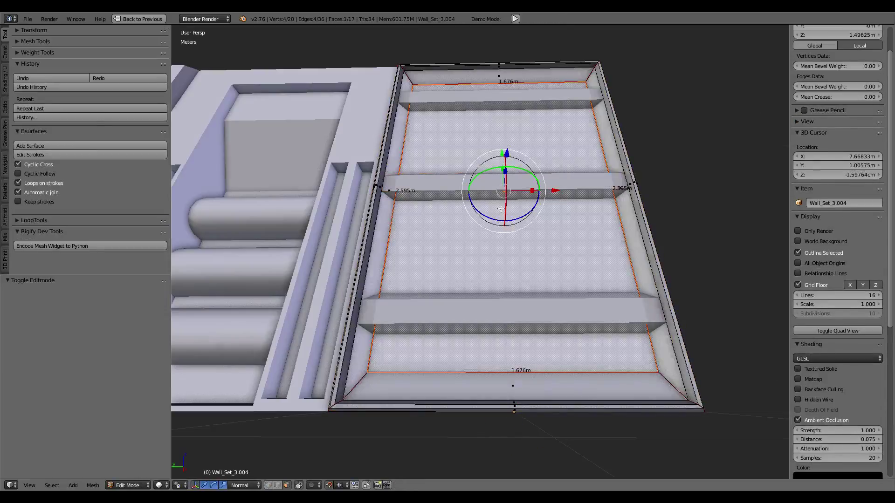
pyautogui.press('Tab')
pyautogui.moveTo(499, 213)
pyautogui.mouseDown(button='middle')
pyautogui.moveTo(496, 260)
pyautogui.moveTo(486, 236)
pyautogui.mouseUp(button='middle')
pyautogui.press('KP_Decimal')
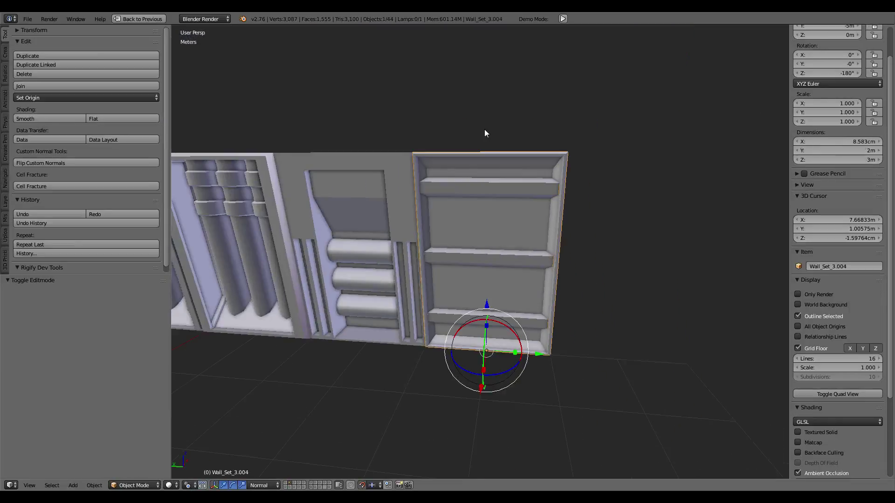
# Subdivide the small top face of middle panel Wall_Set_3.003 in edit mode
pyautogui.moveTo(430, 179)
pyautogui.mouseDown(button='middle')
pyautogui.moveTo(524, 197)
pyautogui.moveTo(584, 237)
pyautogui.moveTo(493, 258)
pyautogui.moveTo(503, 215)
pyautogui.moveTo(445, 170)
pyautogui.mouseUp(button='middle')
pyautogui.rightClick(524, 198)
pyautogui.press('Tab')
pyautogui.scroll(3, 524, 198)
pyautogui.scroll(-4, 536, 247)
pyautogui.scroll(2, 493, 257)
pyautogui.scroll(2, 502, 216)
pyautogui.rightClick(445, 170)
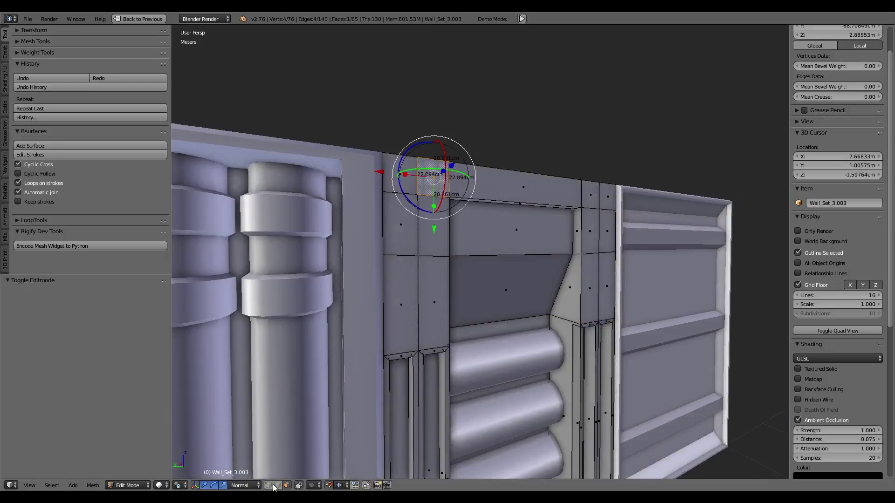
pyautogui.moveTo(596, 181); pyautogui.dragTo(580, 201, button='middle')
pyautogui.press('w')
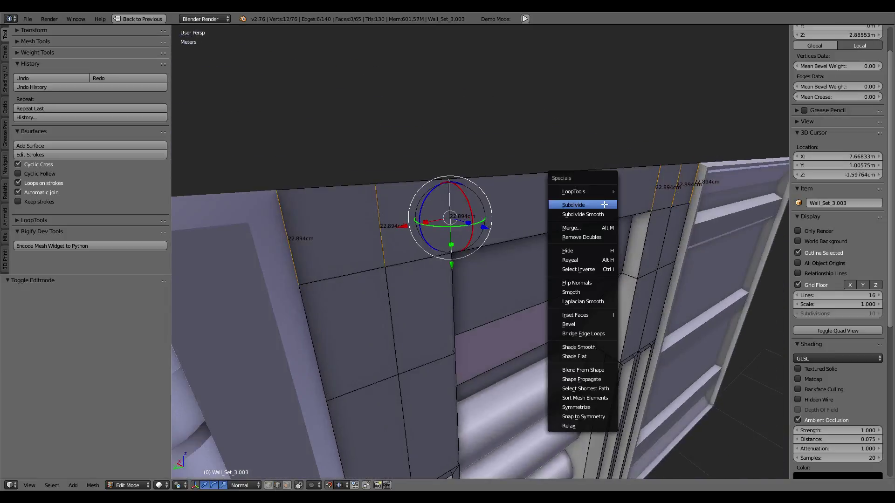
pyautogui.click(580, 201)
# Slide the new edge about 10.7 cm along the panel top
pyautogui.rightClick(555, 202)
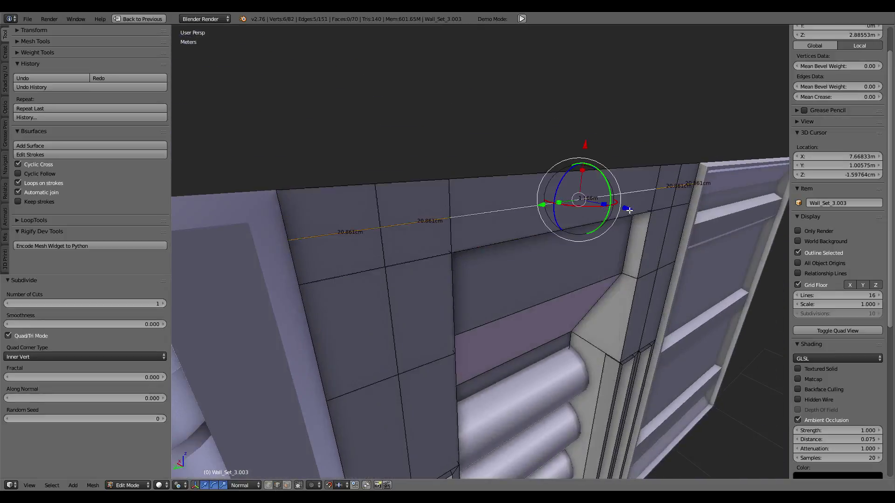
pyautogui.moveTo(629, 210); pyautogui.dragTo(641, 216)
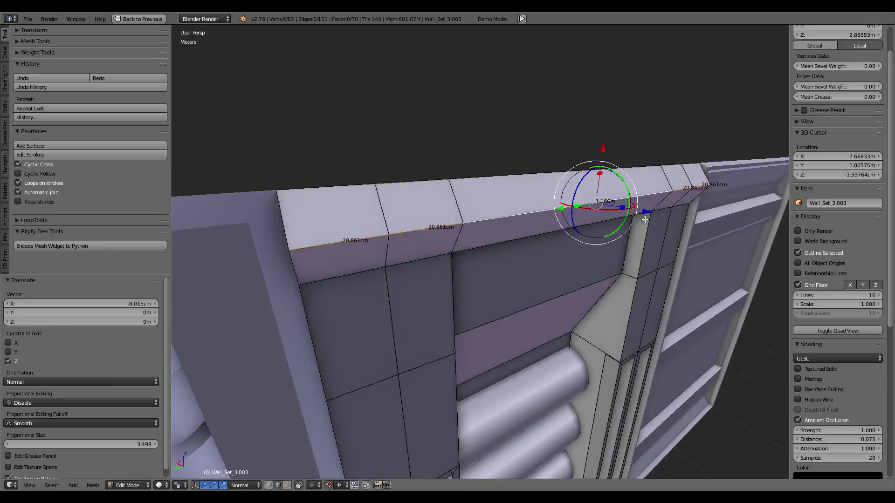
pyautogui.moveTo(640, 216)
pyautogui.mouseDown(button='middle')
pyautogui.moveTo(619, 219)
pyautogui.moveTo(651, 219)
pyautogui.mouseUp(button='middle')
pyautogui.hotkey('ctrl', 'z')
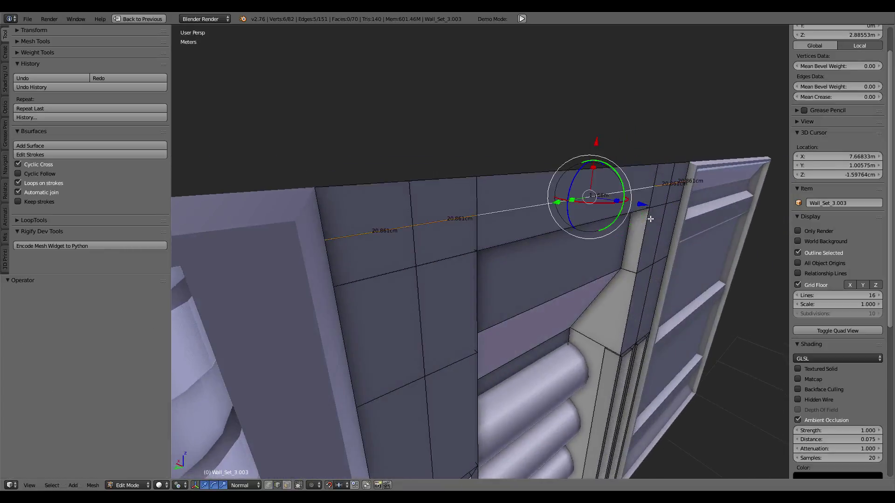
pyautogui.moveTo(645, 204); pyautogui.dragTo(659, 208)
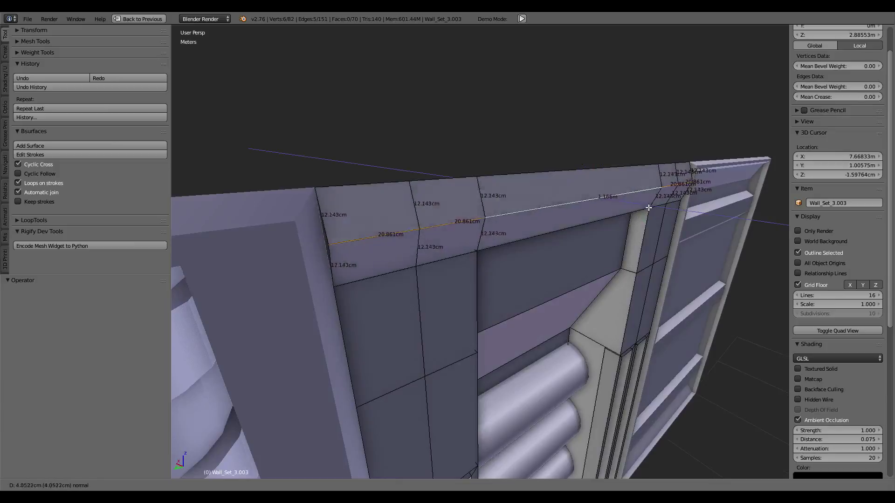
# Fill a new face between the two corner vertices, then toggle object mode and back
pyautogui.rightClick(335, 254)
pyautogui.keyDown('shift'); pyautogui.rightClick(320, 186); pyautogui.keyUp('shift')
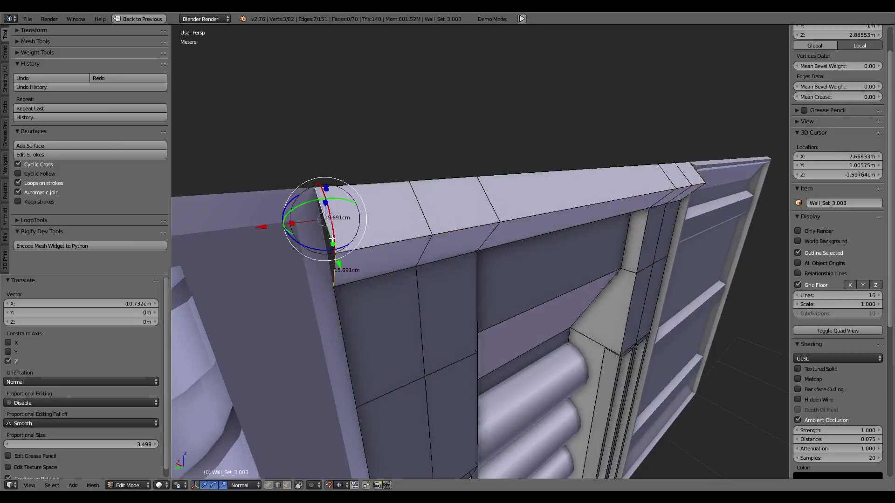
pyautogui.press('f')
pyautogui.moveTo(320, 186)
pyautogui.mouseDown(button='middle')
pyautogui.moveTo(520, 207)
pyautogui.moveTo(499, 181)
pyautogui.moveTo(510, 211)
pyautogui.moveTo(517, 135)
pyautogui.moveTo(488, 200)
pyautogui.moveTo(463, 190)
pyautogui.moveTo(525, 188)
pyautogui.moveTo(514, 304)
pyautogui.moveTo(526, 336)
pyautogui.mouseUp(button='middle')
pyautogui.press('Tab')
pyautogui.scroll(-3, 494, 179)
pyautogui.press('Tab')
# Bevel the bottom edge below the rollers at offset 0.204, settling on 4 segments
pyautogui.rightClick(526, 336)
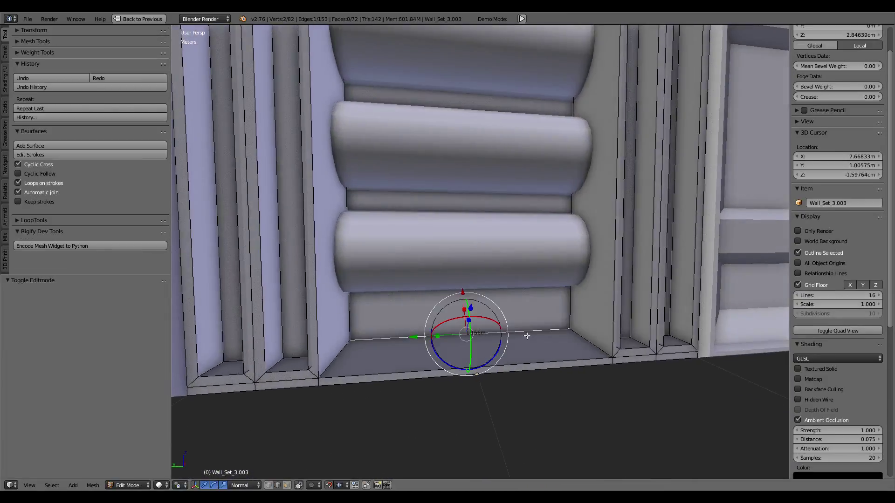
pyautogui.hotkey('ctrl', 'f')
pyautogui.click(635, 297)
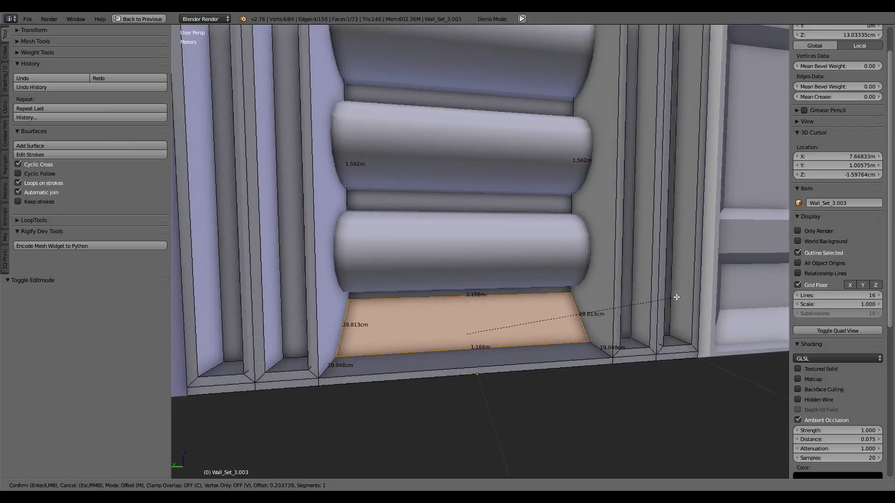
pyautogui.click(676, 297)
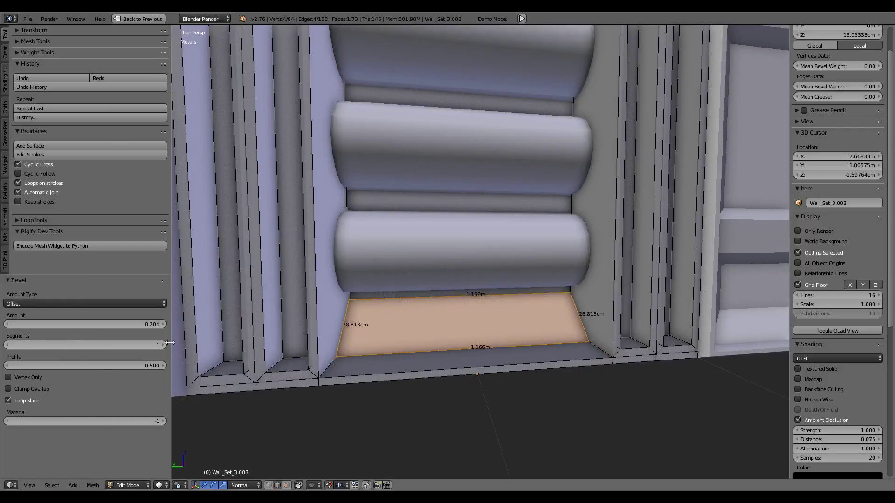
pyautogui.click(163, 345)
pyautogui.click(163, 345)
pyautogui.scroll(-4, 558, 217)
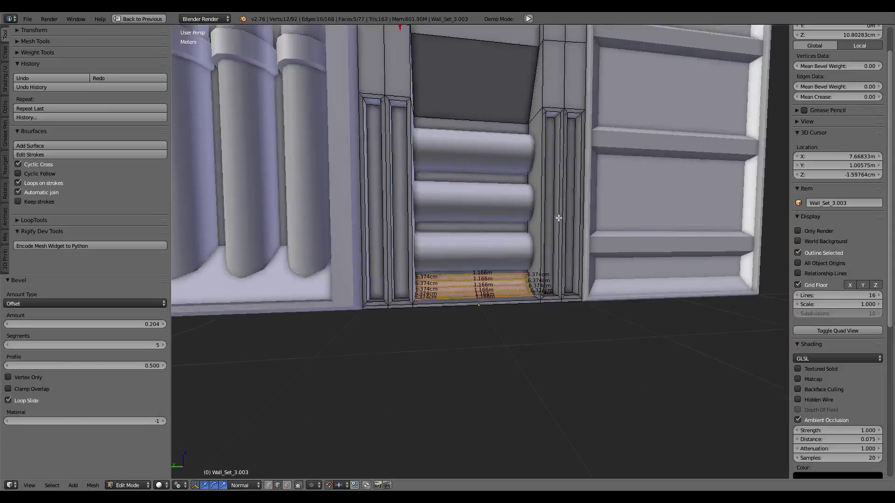
pyautogui.moveTo(558, 218)
pyautogui.mouseDown(button='middle')
pyautogui.moveTo(516, 232)
pyautogui.moveTo(535, 222)
pyautogui.mouseUp(button='middle')
pyautogui.scroll(3, 400, 267)
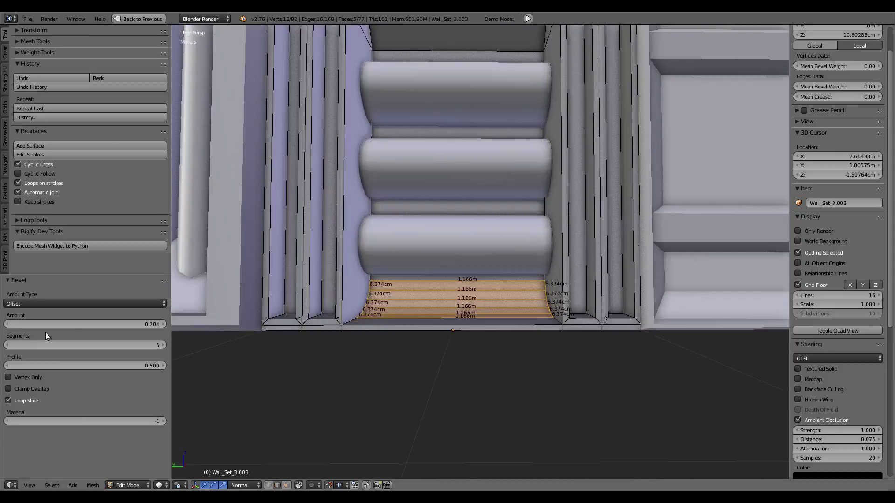
pyautogui.click(12, 348)
# Try a 0.093 bevel on the edge above the rollers, then undo it
pyautogui.moveTo(586, 206)
pyautogui.mouseDown(button='middle')
pyautogui.moveTo(600, 200)
pyautogui.moveTo(577, 281)
pyautogui.moveTo(523, 194)
pyautogui.moveTo(544, 230)
pyautogui.moveTo(506, 220)
pyautogui.mouseUp(button='middle')
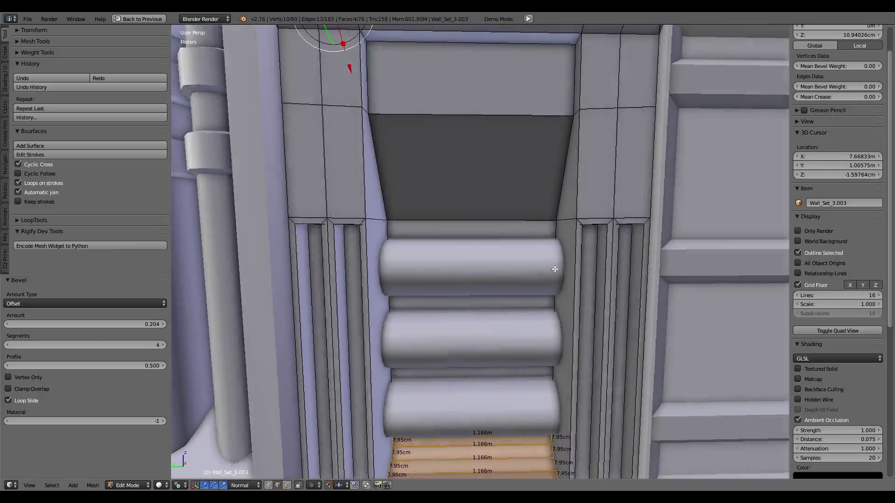
pyautogui.rightClick(506, 220)
pyautogui.press('w')
pyautogui.click(625, 218)
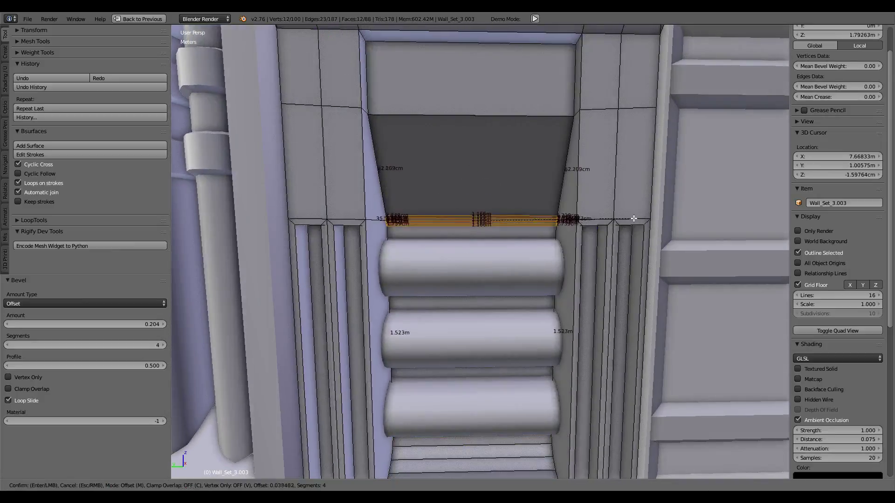
pyautogui.click(642, 218)
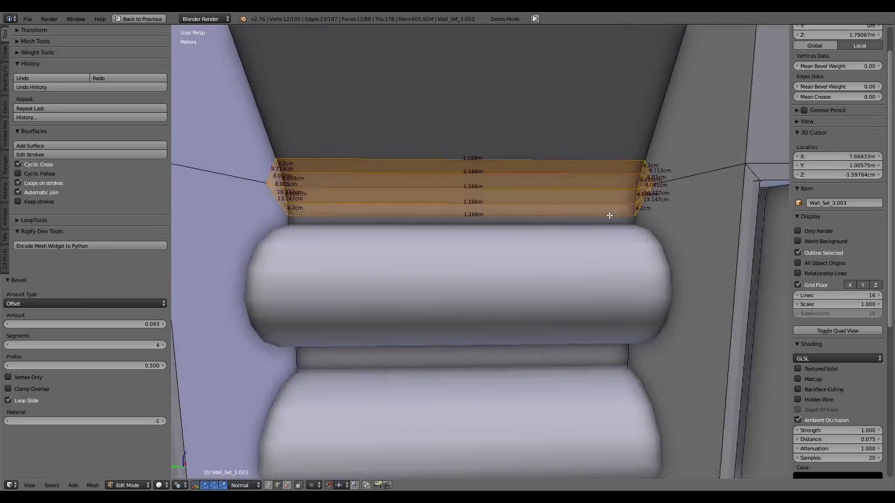
pyautogui.moveTo(642, 218)
pyautogui.mouseDown(button='middle')
pyautogui.moveTo(651, 236)
pyautogui.moveTo(588, 219)
pyautogui.mouseUp(button='middle')
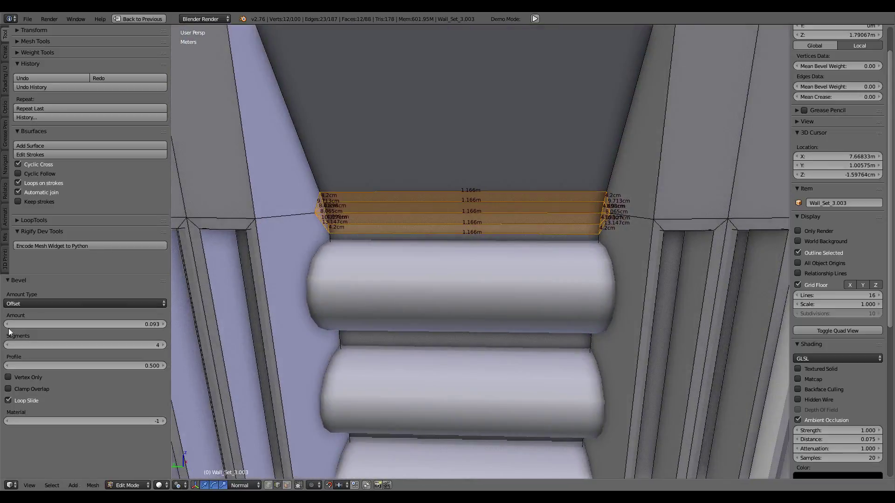
pyautogui.click(11, 347)
pyautogui.click(11, 348)
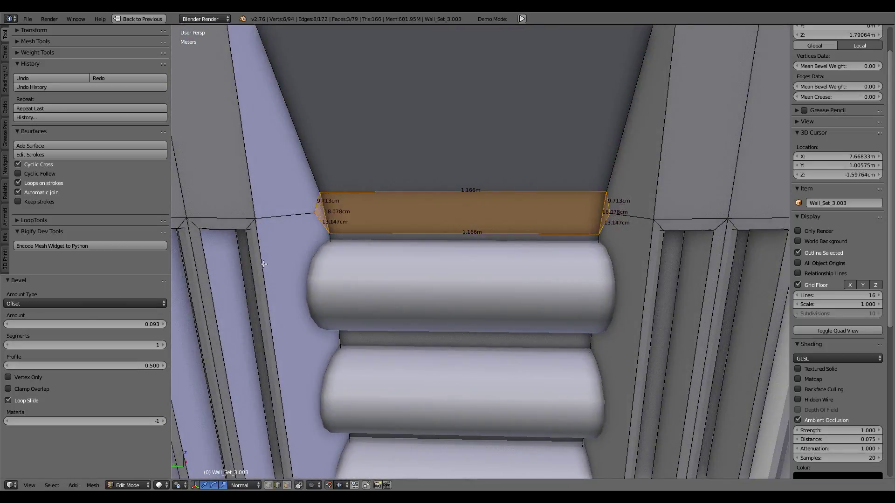
pyautogui.moveTo(264, 264); pyautogui.dragTo(360, 224, button='middle')
pyautogui.hotkey('ctrl', 'z')
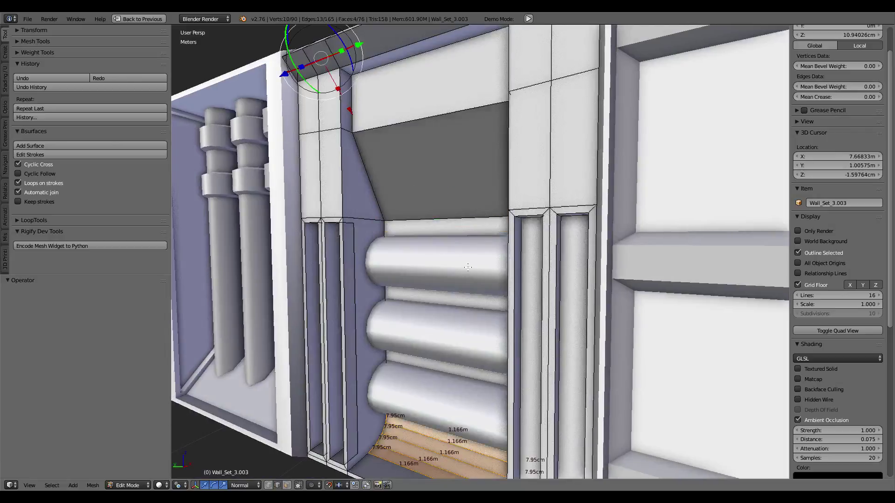
pyautogui.moveTo(468, 267)
pyautogui.mouseDown(button='middle')
pyautogui.moveTo(471, 194)
pyautogui.moveTo(493, 172)
pyautogui.moveTo(572, 286)
pyautogui.moveTo(506, 274)
pyautogui.moveTo(547, 251)
pyautogui.mouseUp(button='middle')
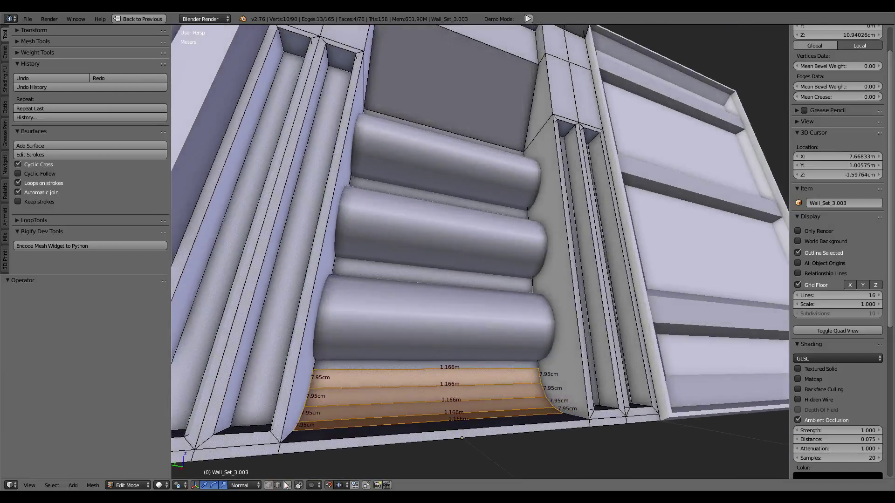
pyautogui.rightClick(555, 290)
pyautogui.moveTo(555, 290)
pyautogui.mouseDown(button='middle')
pyautogui.moveTo(514, 308)
pyautogui.moveTo(486, 268)
pyautogui.moveTo(456, 169)
pyautogui.moveTo(464, 232)
pyautogui.mouseUp(button='middle')
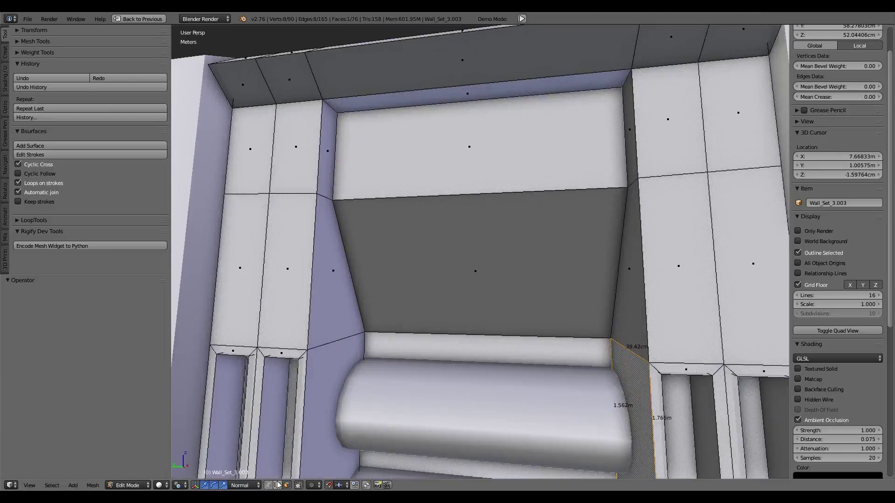
pyautogui.rightClick(451, 211)
pyautogui.press('w')
pyautogui.click(460, 215)
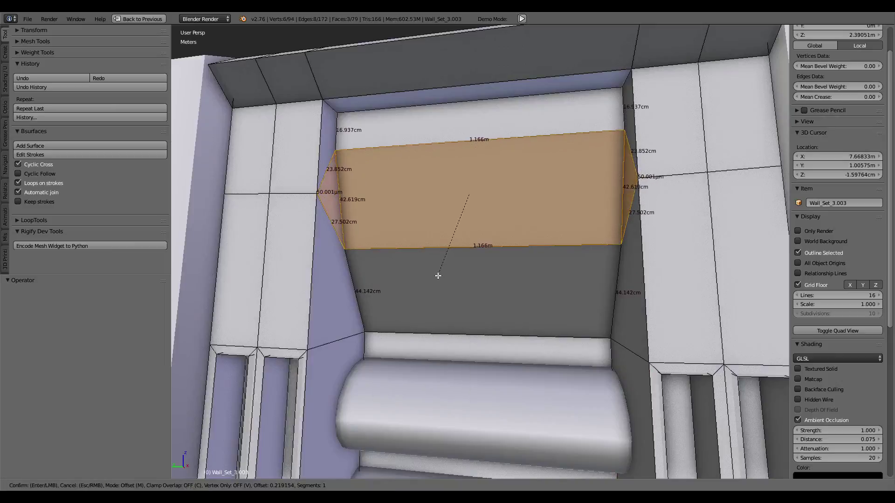
pyautogui.click(451, 262)
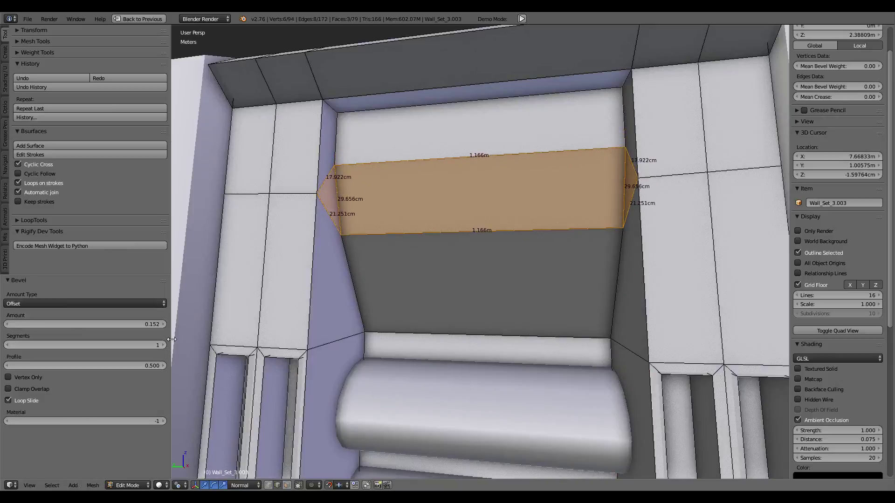
pyautogui.click(163, 345)
pyautogui.moveTo(414, 250); pyautogui.dragTo(416, 246, button='middle')
pyautogui.hotkey('ctrl', 'z')
pyautogui.moveTo(459, 214)
pyautogui.mouseDown(button='middle')
pyautogui.moveTo(480, 262)
pyautogui.moveTo(440, 248)
pyautogui.moveTo(480, 208)
pyautogui.moveTo(389, 303)
pyautogui.moveTo(451, 320)
pyautogui.mouseUp(button='middle')
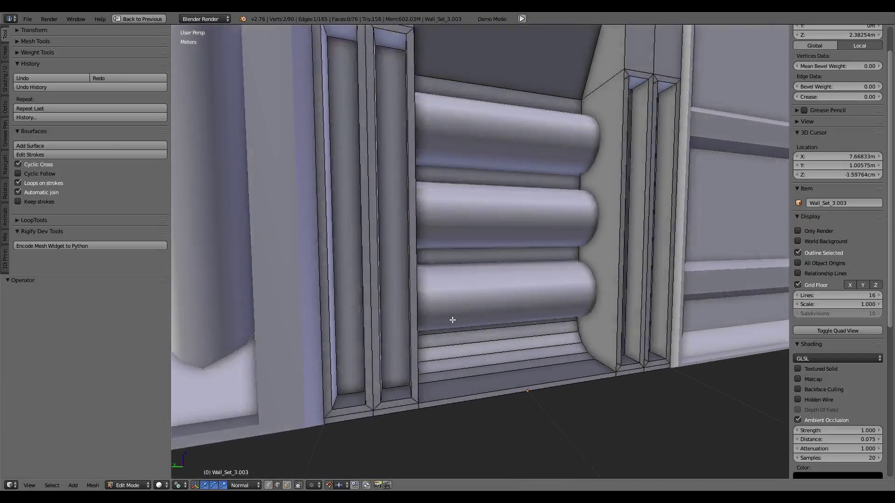
# Triangulate the tall side face in face mode, trying Clip polygon splitting
pyautogui.keyDown('ctrl'); pyautogui.click(287, 486); pyautogui.keyUp('ctrl')
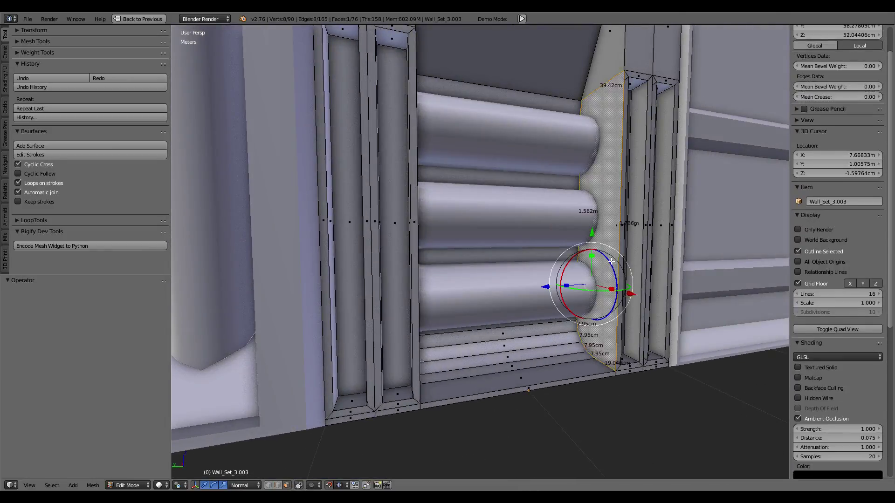
pyautogui.moveTo(606, 243)
pyautogui.mouseDown(button='middle')
pyautogui.moveTo(682, 205)
pyautogui.moveTo(643, 200)
pyautogui.moveTo(606, 219)
pyautogui.mouseUp(button='middle')
pyautogui.hotkey('ctrl', 't')
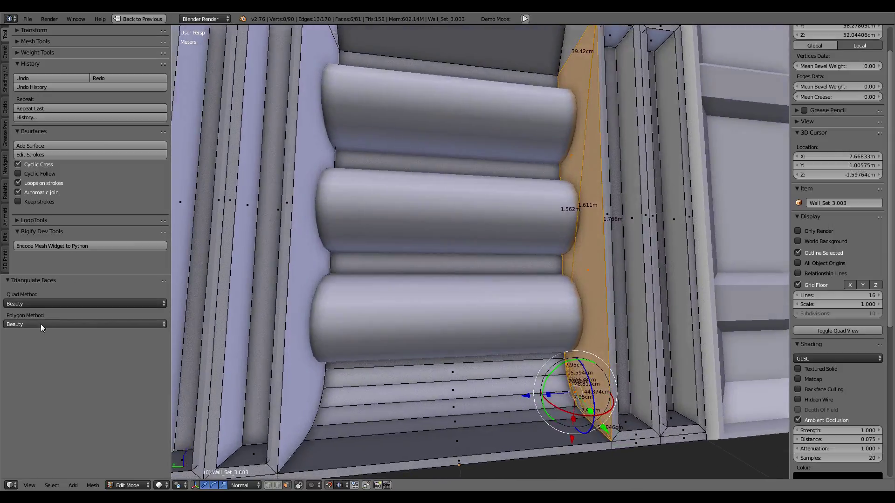
pyautogui.click(41, 323)
pyautogui.click(37, 306)
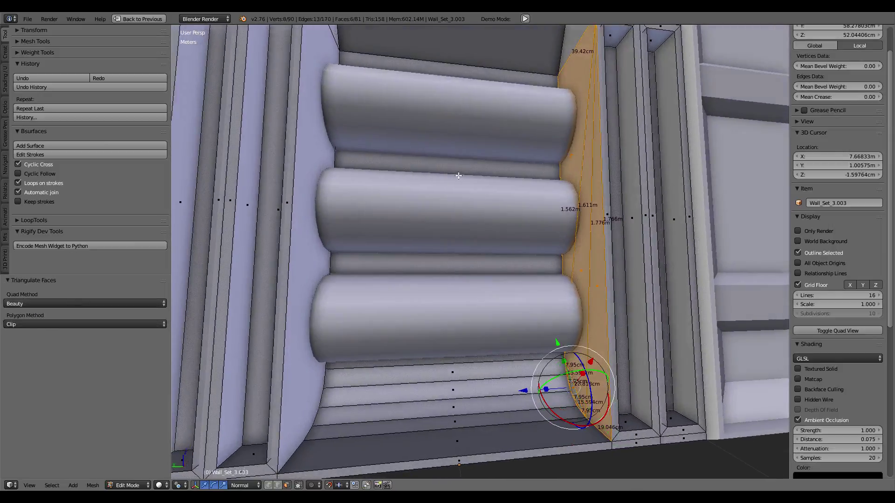
pyautogui.moveTo(458, 176)
pyautogui.mouseDown(button='middle')
pyautogui.moveTo(500, 166)
pyautogui.moveTo(410, 187)
pyautogui.mouseUp(button='middle')
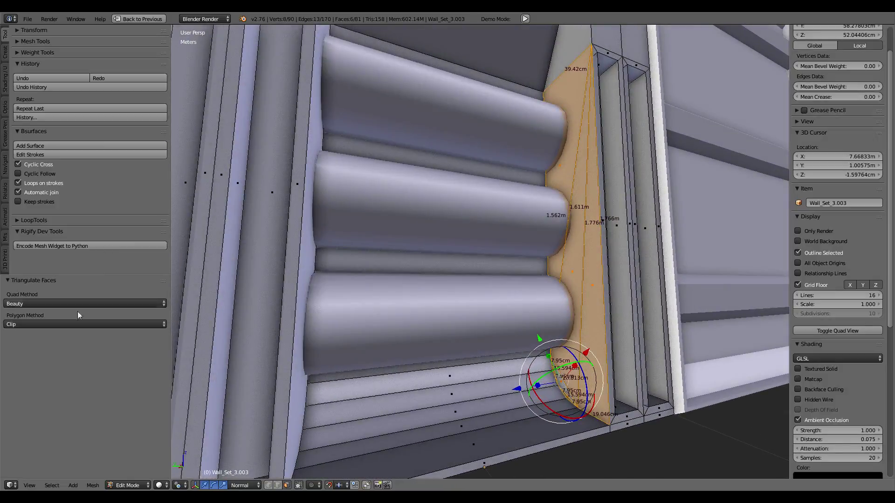
# Experiment with Beauty polygon, Fixed quad and Clip polygon triangulation settings
pyautogui.click(64, 324)
pyautogui.click(41, 311)
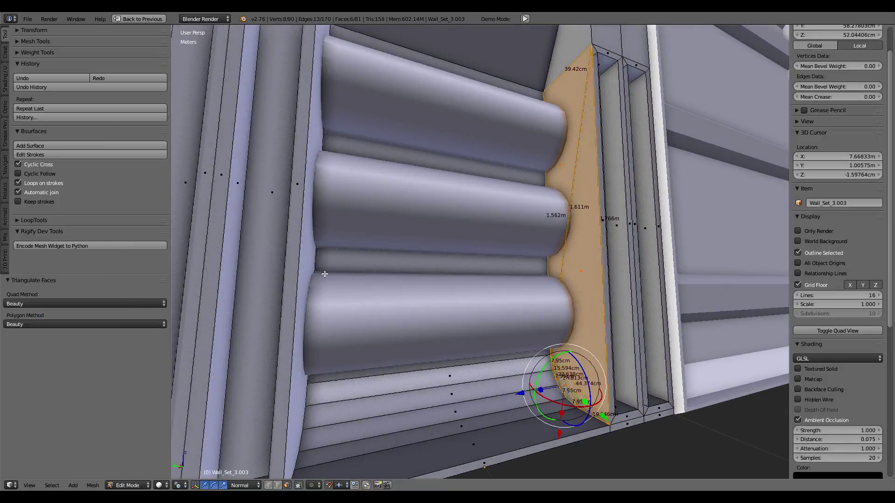
pyautogui.click(39, 302)
pyautogui.click(37, 281)
pyautogui.click(55, 322)
pyautogui.click(42, 300)
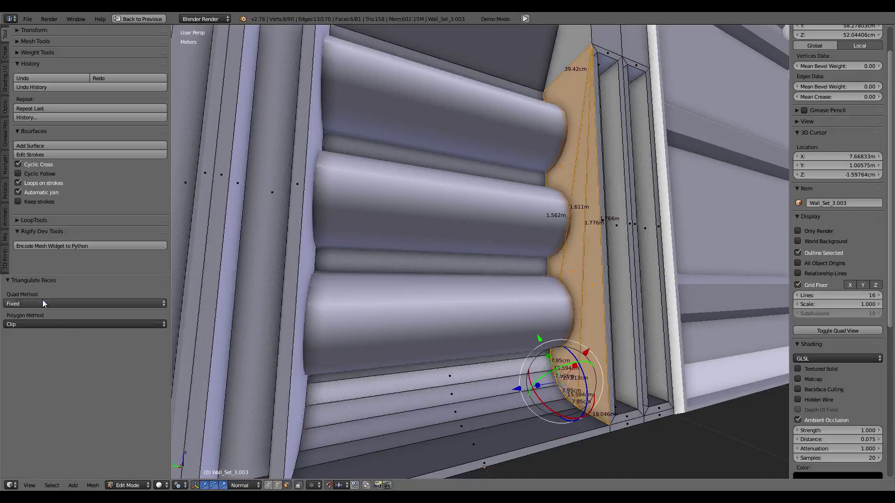
pyautogui.moveTo(396, 196)
pyautogui.mouseDown(button='middle')
pyautogui.moveTo(426, 172)
pyautogui.moveTo(449, 114)
pyautogui.moveTo(497, 126)
pyautogui.mouseUp(button='middle')
pyautogui.scroll(2, 449, 115)
pyautogui.scroll(2, 474, 137)
pyautogui.scroll(2, 501, 119)
# Cycle quad methods through Fixed Alternate to Shortest Diagonal, with Beauty polygon method
pyautogui.click(29, 304)
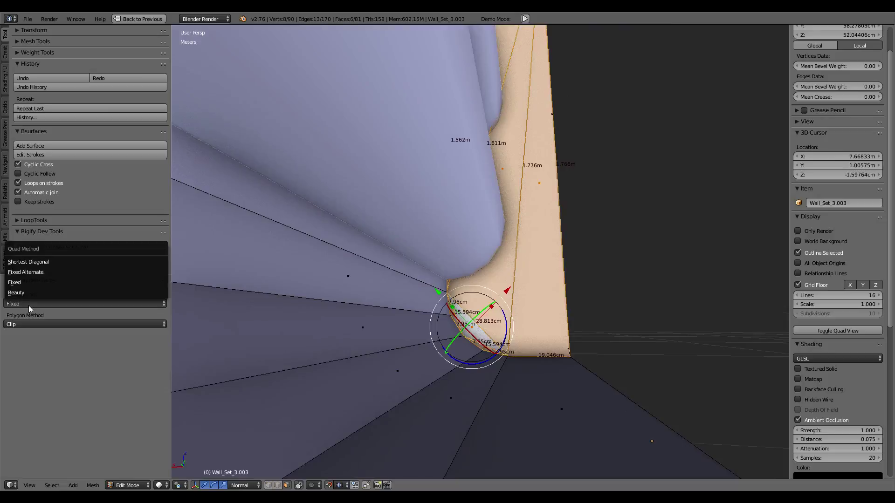
pyautogui.click(32, 292)
pyautogui.click(100, 304)
pyautogui.click(84, 282)
pyautogui.click(100, 304)
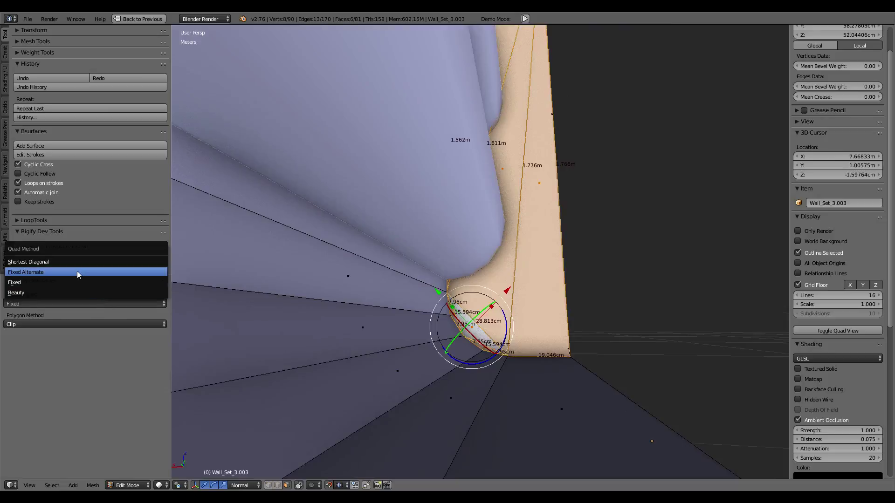
pyautogui.click(77, 271)
pyautogui.click(79, 303)
pyautogui.click(60, 263)
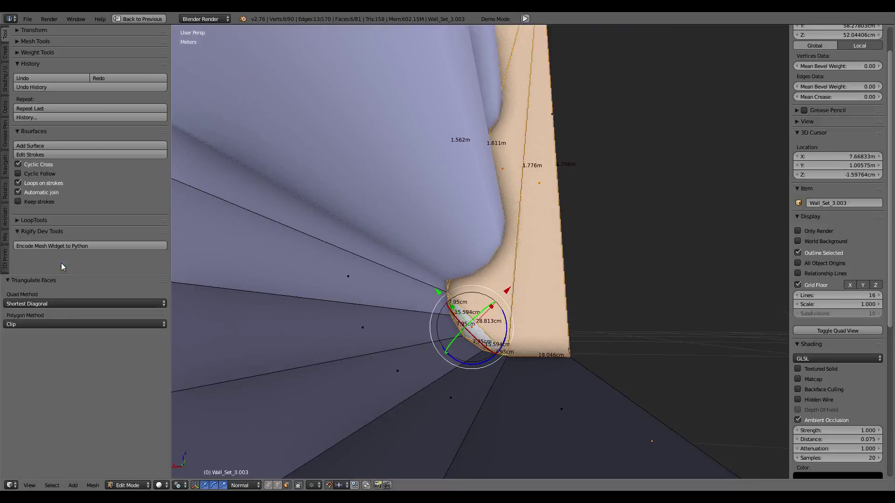
pyautogui.click(71, 325)
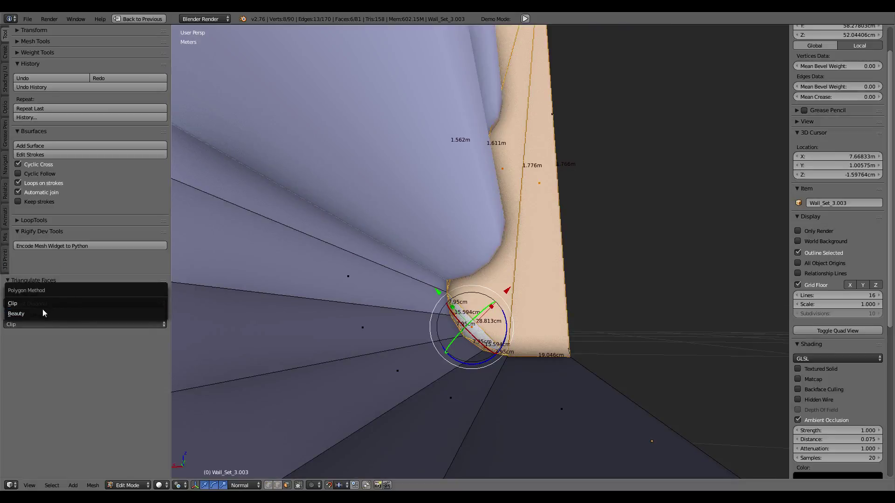
pyautogui.click(43, 309)
pyautogui.moveTo(413, 255)
pyautogui.mouseDown(button='middle')
pyautogui.moveTo(365, 269)
pyautogui.moveTo(331, 242)
pyautogui.moveTo(379, 265)
pyautogui.moveTo(475, 239)
pyautogui.mouseUp(button='middle')
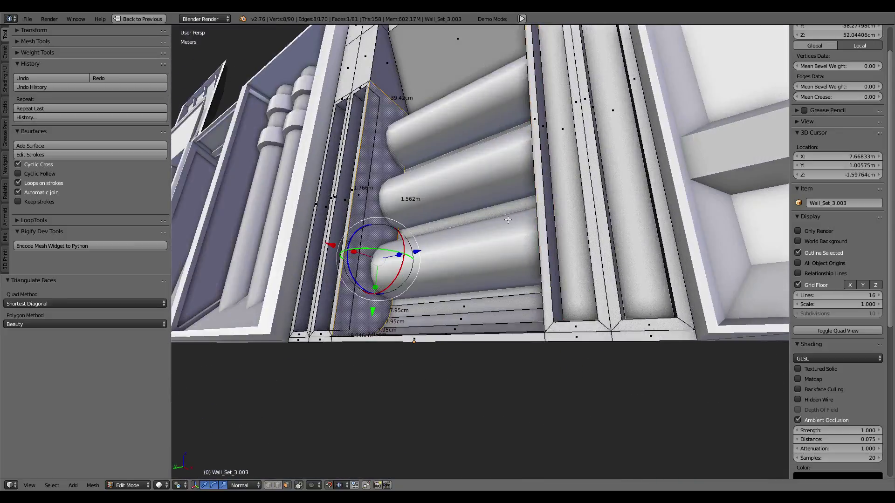
# Re-triangulate the side face with Beauty polygons and Shortest Diagonal quads
pyautogui.hotkey('ctrl', 't')
pyautogui.click(39, 325)
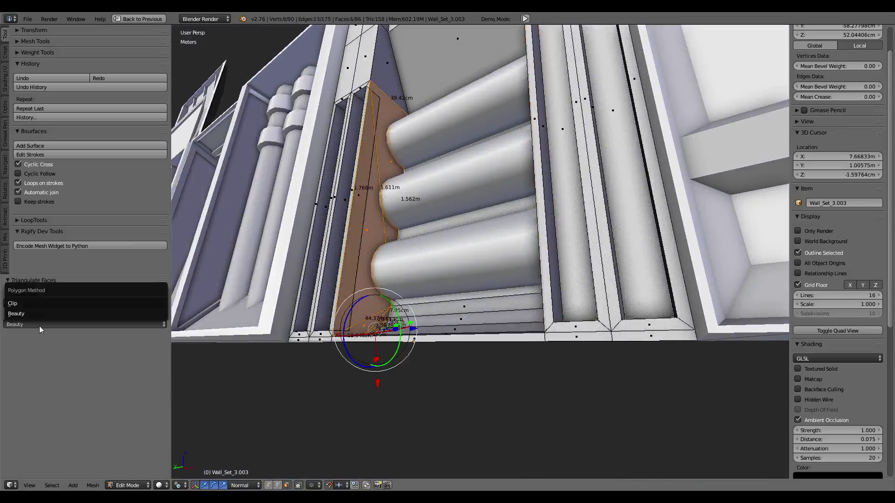
pyautogui.click(38, 315)
pyautogui.click(124, 304)
pyautogui.click(73, 261)
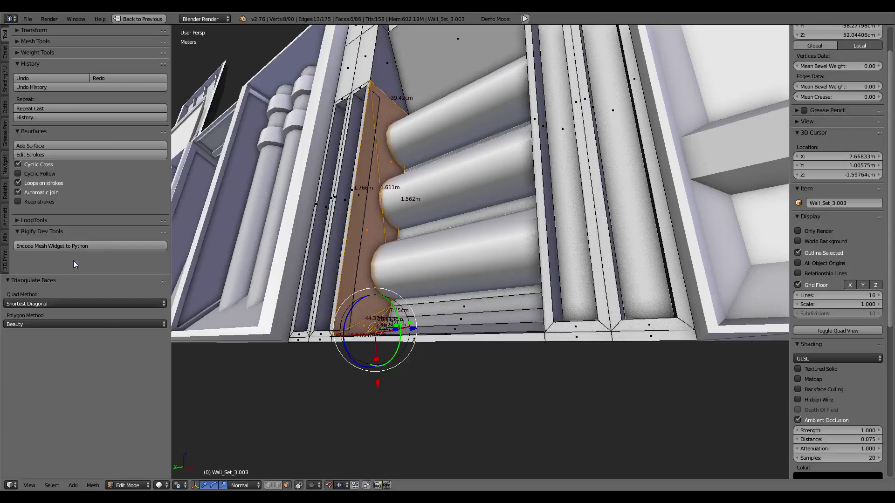
pyautogui.moveTo(382, 169)
pyautogui.mouseDown(button='middle')
pyautogui.moveTo(239, 233)
pyautogui.moveTo(337, 260)
pyautogui.moveTo(445, 222)
pyautogui.mouseUp(button='middle')
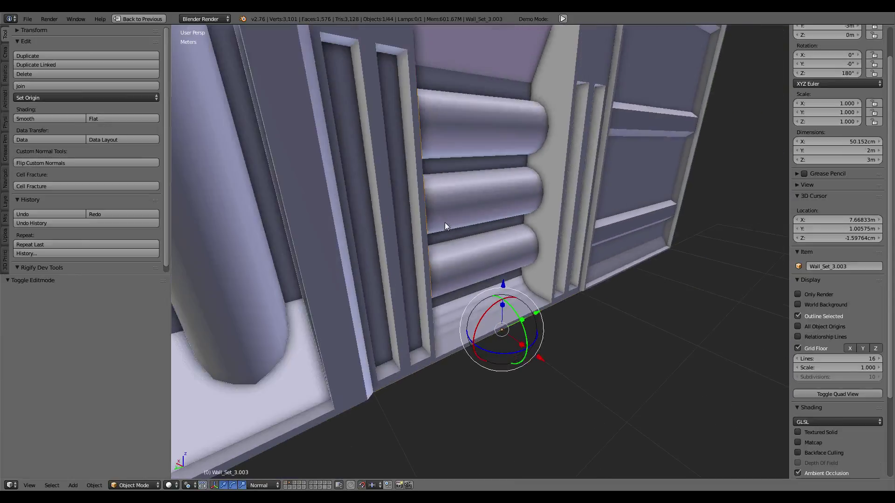
# Toggle out of and back into mesh editing while viewing the rollers from below
pyautogui.press('Tab')
pyautogui.press('Tab')
pyautogui.scroll(3, 423, 192)
pyautogui.moveTo(422, 192); pyautogui.dragTo(489, 264, button='middle')
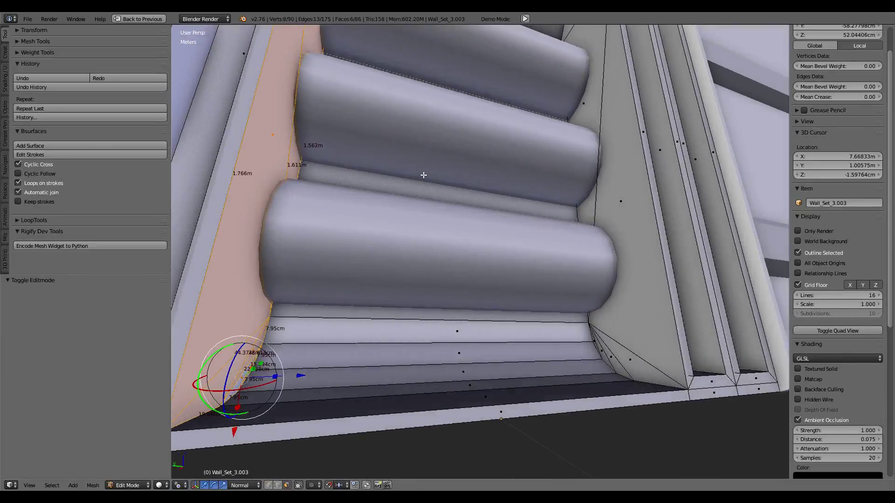
pyautogui.scroll(-5, 489, 263)
pyautogui.scroll(3, 489, 263)
# Select the pipe panel Wall_Set_3.002 and enter its mesh editing
pyautogui.press('Tab')
pyautogui.scroll(-3, 489, 264)
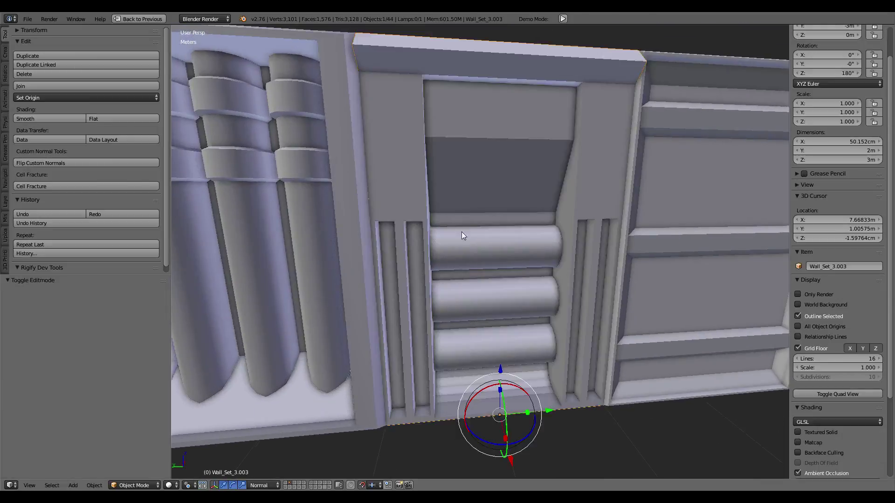
pyautogui.moveTo(462, 231)
pyautogui.mouseDown(button='middle')
pyautogui.moveTo(430, 240)
pyautogui.moveTo(502, 308)
pyautogui.mouseUp(button='middle')
pyautogui.rightClick(459, 222)
pyautogui.press('Tab')
pyautogui.moveTo(459, 221)
pyautogui.mouseDown(button='middle')
pyautogui.moveTo(611, 176)
pyautogui.moveTo(591, 97)
pyautogui.moveTo(558, 146)
pyautogui.moveTo(567, 187)
pyautogui.moveTo(516, 188)
pyautogui.moveTo(508, 152)
pyautogui.moveTo(479, 168)
pyautogui.moveTo(524, 230)
pyautogui.moveTo(476, 196)
pyautogui.moveTo(451, 139)
pyautogui.moveTo(456, 192)
pyautogui.moveTo(508, 198)
pyautogui.moveTo(471, 177)
pyautogui.moveTo(380, 180)
pyautogui.moveTo(475, 219)
pyautogui.moveTo(512, 254)
pyautogui.mouseUp(button='middle')
pyautogui.scroll(3, 536, 186)
# Select the left door panel Wall_Set_3, then the top panel Wall_Set_3.005
pyautogui.press('Tab')
pyautogui.scroll(2, 525, 229)
pyautogui.rightClick(496, 233)
pyautogui.press('Tab')
pyautogui.press('Tab')
pyautogui.rightClick(451, 139)
pyautogui.press('Tab')
pyautogui.scroll(3, 456, 192)
pyautogui.scroll(-4, 471, 177)
pyautogui.scroll(-3, 380, 180)
pyautogui.press('Tab')
# Select Wall_Set_3.007 in left orthographic view, restore the full layout and enter Edit Mode
pyautogui.rightClick(501, 240)
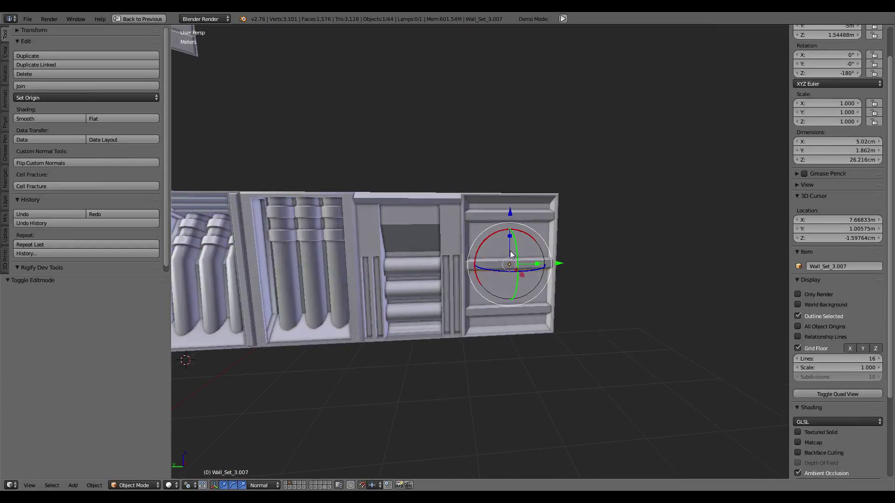
pyautogui.press('KP_1')
pyautogui.press('KP_5')
pyautogui.press('ctrl+KP_3')
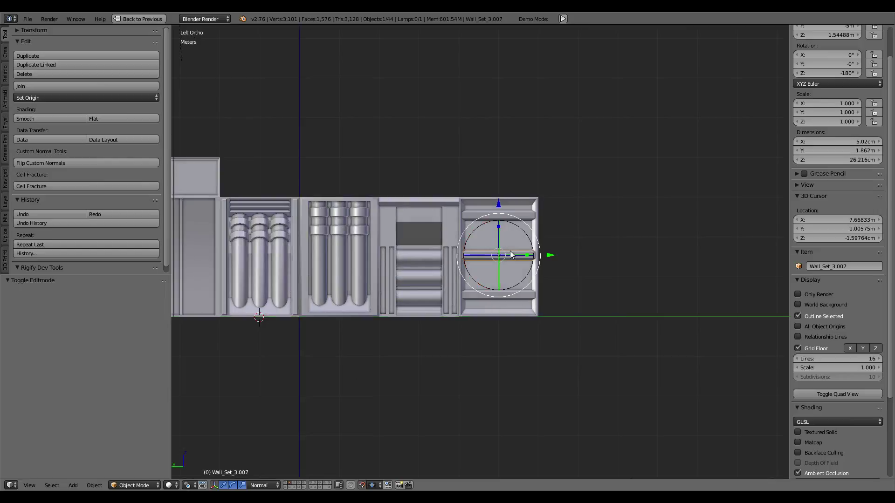
pyautogui.scroll(4, 513, 252)
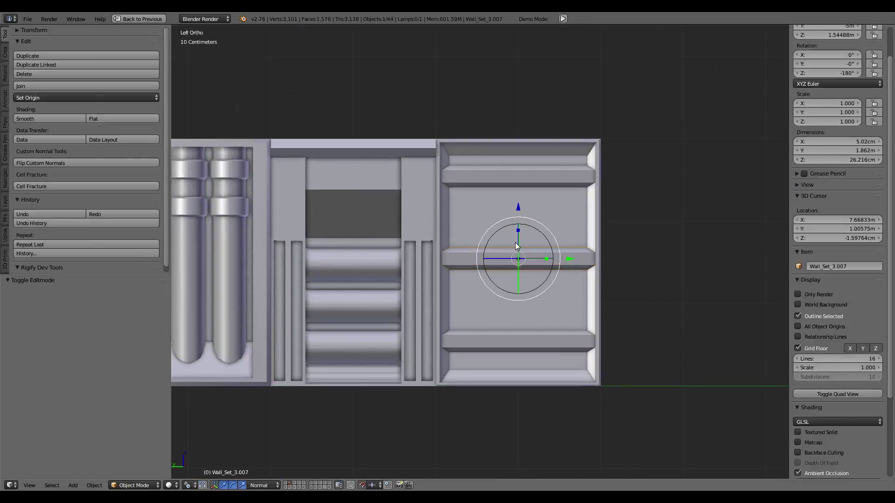
pyautogui.hotkey('ctrl', 'Up')
pyautogui.press('Tab')
# Select all of Wall_Set_3.007's geometry, then select the pipe Plane.2179
pyautogui.press('a')
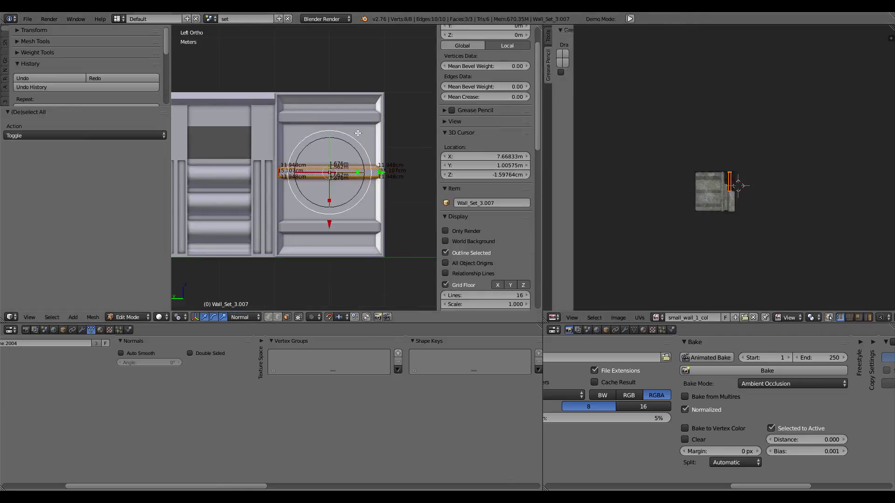
pyautogui.press('Tab')
pyautogui.rightClick(337, 150)
pyautogui.keyDown('shift'); pyautogui.moveTo(337, 150); pyautogui.dragTo(385, 168, button='middle'); pyautogui.keyUp('shift')
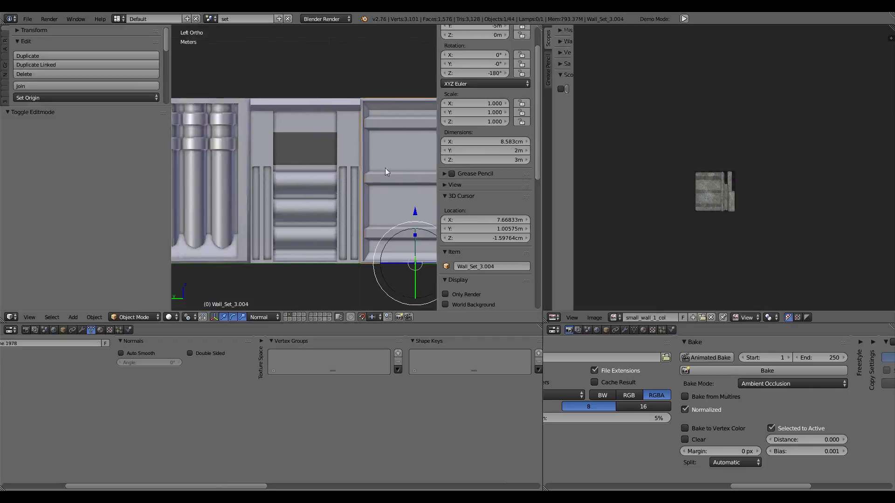
pyautogui.scroll(2, 281, 155)
pyautogui.keyDown('shift'); pyautogui.moveTo(281, 155); pyautogui.dragTo(313, 169, button='middle'); pyautogui.keyUp('shift')
pyautogui.rightClick(313, 170)
# Select all of Plane.2179, unpin its UVs and delete the extra UVMap.001
pyautogui.press('Tab')
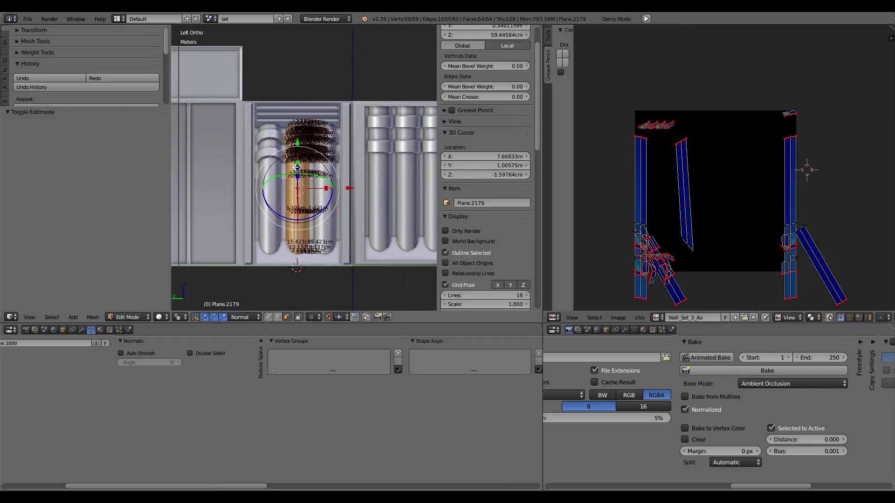
pyautogui.press('a')
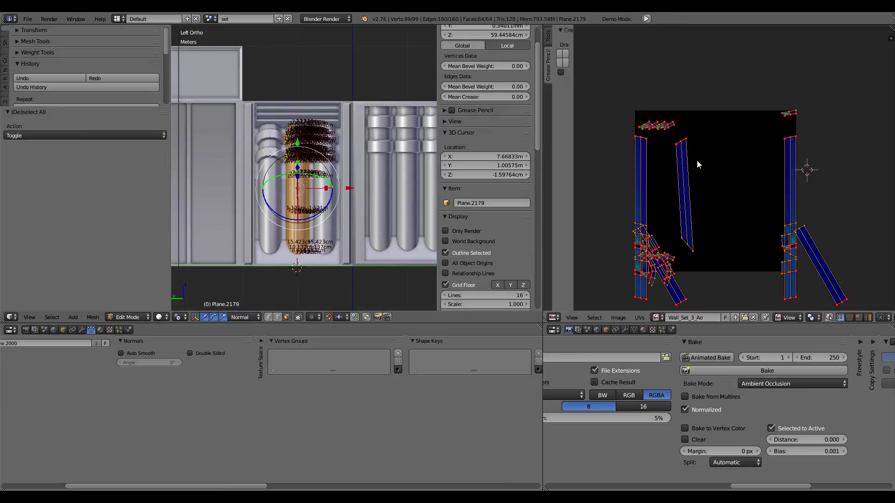
pyautogui.hotkey('alt', 'p')
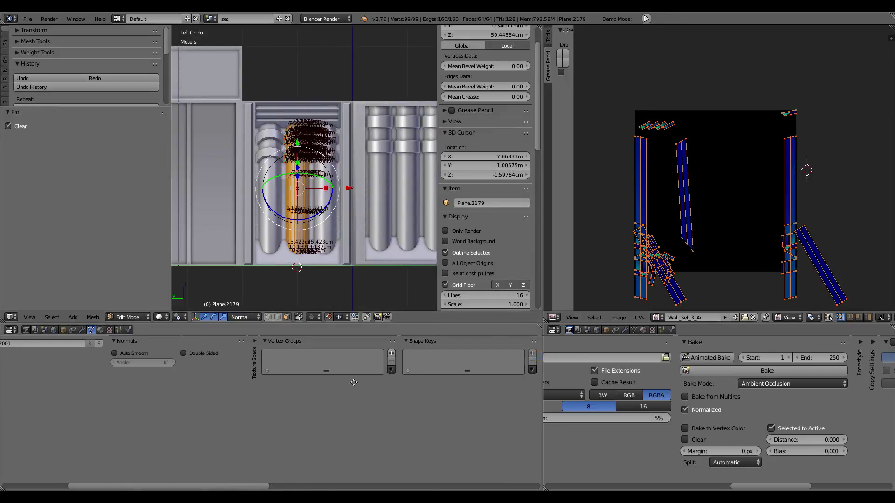
pyautogui.scroll(-8, 152, 379)
pyautogui.click(133, 365)
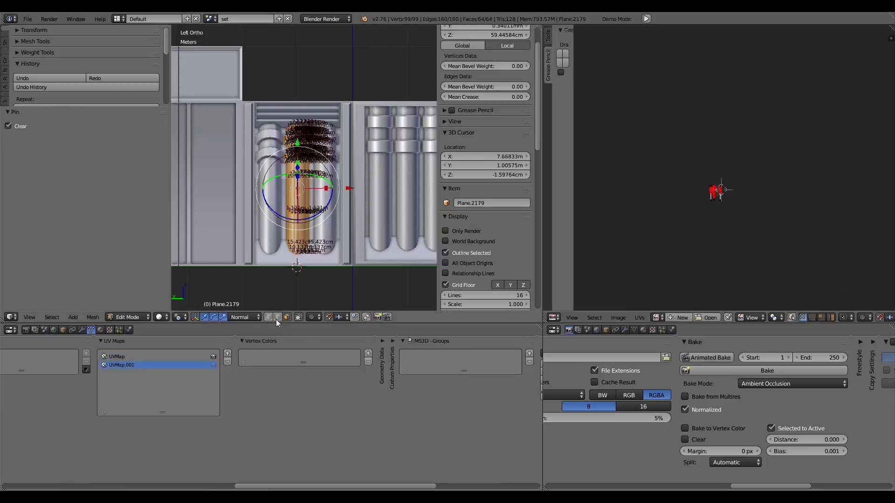
pyautogui.scroll(-2, 740, 250)
pyautogui.scroll(-2, 791, 193)
pyautogui.moveTo(791, 193); pyautogui.dragTo(721, 214, button='middle')
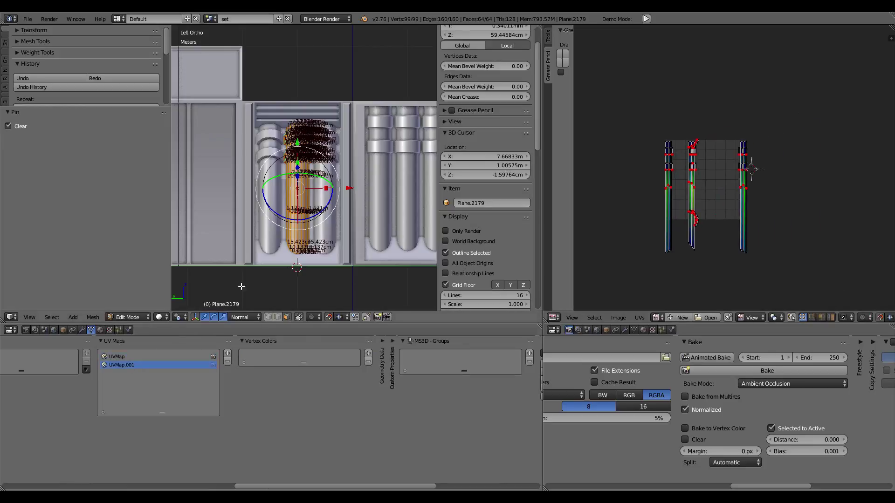
pyautogui.press('Tab')
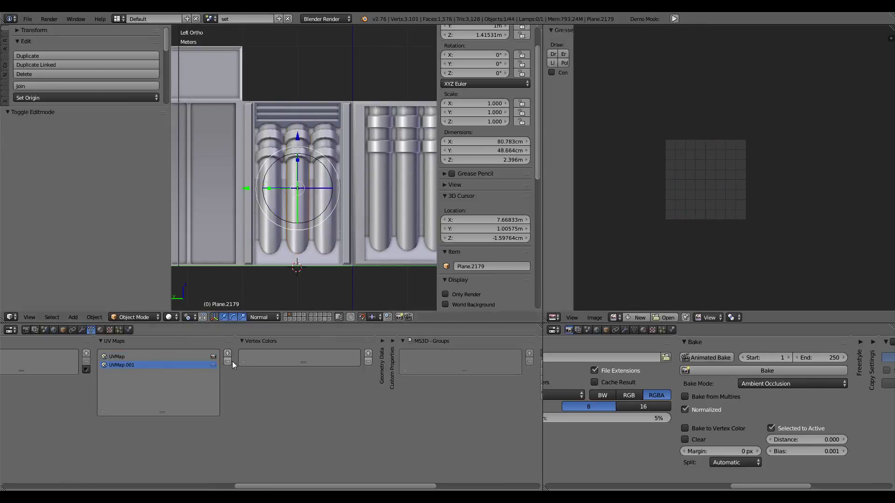
pyautogui.click(228, 362)
pyautogui.press('Tab')
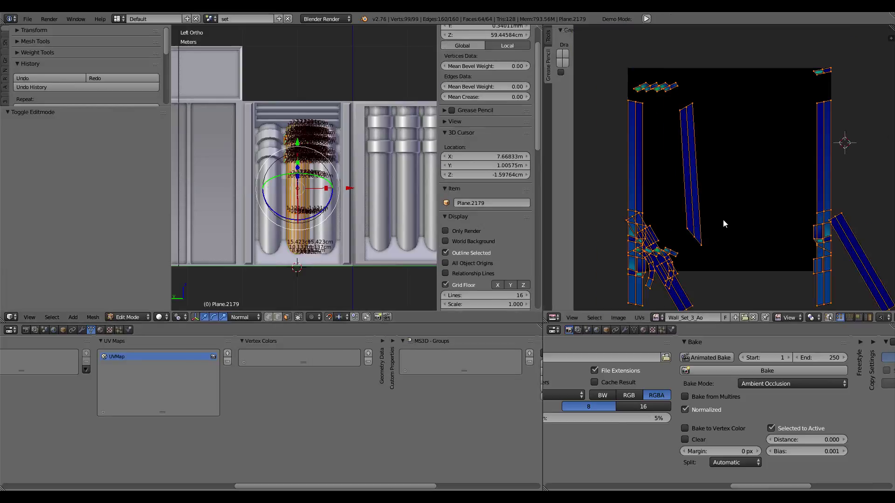
# Unwrap Plane.2179 with Unwrap rather than Smart UV Project and inspect the islands
pyautogui.press('u')
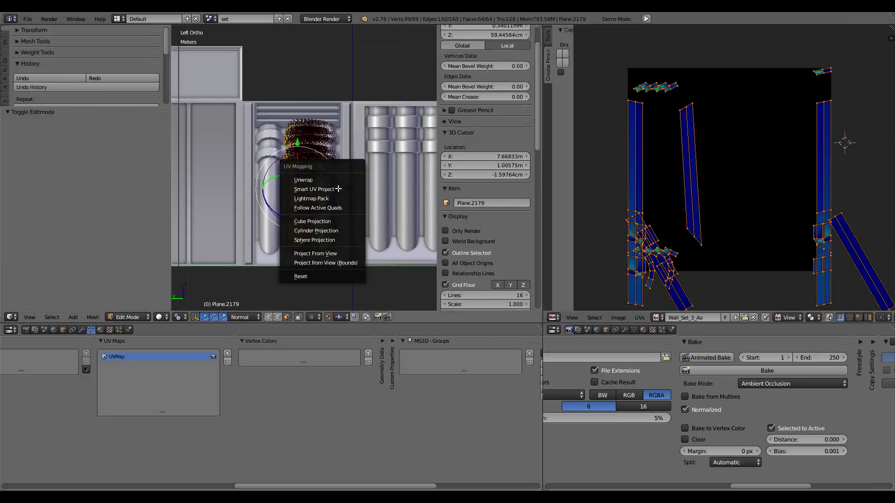
pyautogui.click(336, 190)
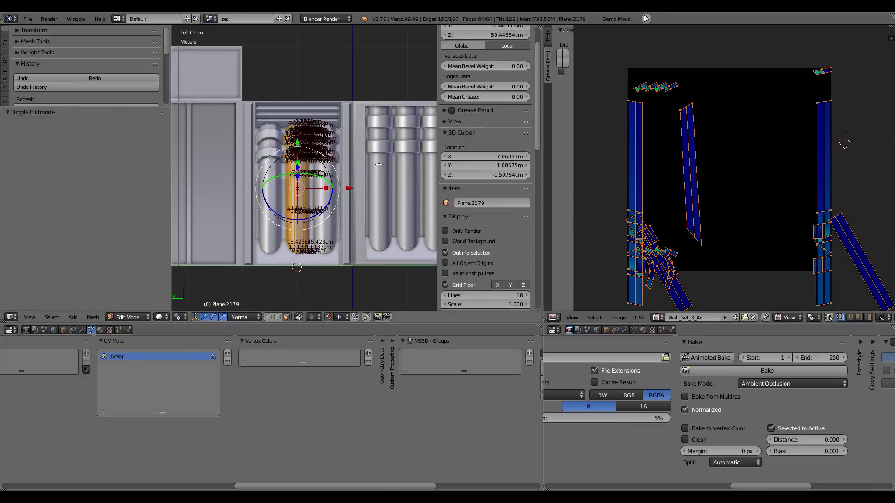
pyautogui.press('u')
pyautogui.click(344, 157)
pyautogui.moveTo(693, 207); pyautogui.dragTo(717, 173, button='middle')
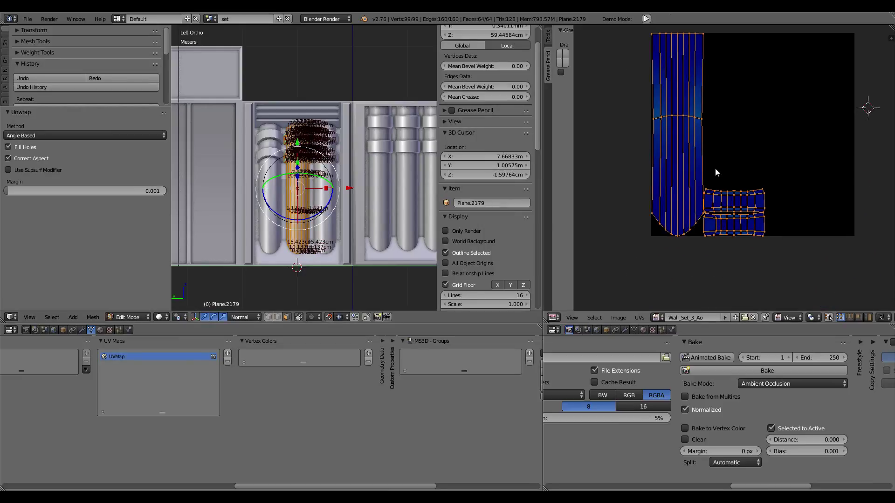
pyautogui.scroll(2, 295, 168)
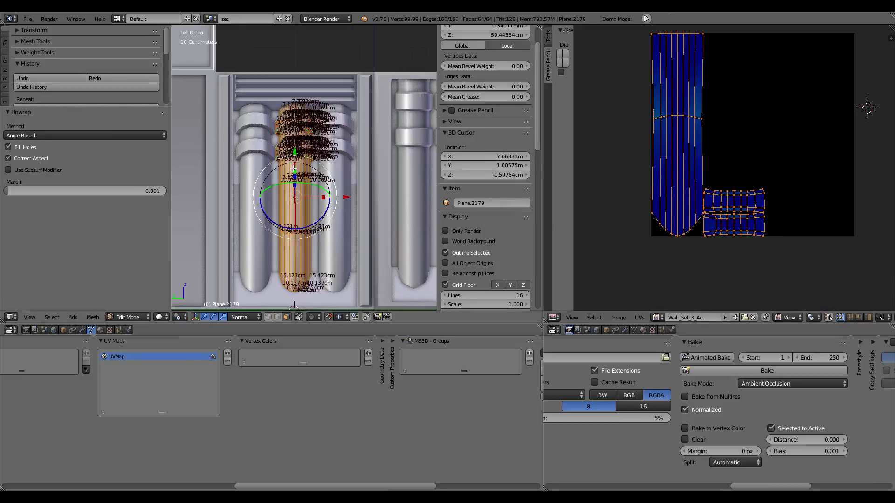
pyautogui.scroll(-2, 727, 140)
pyautogui.scroll(4, 733, 149)
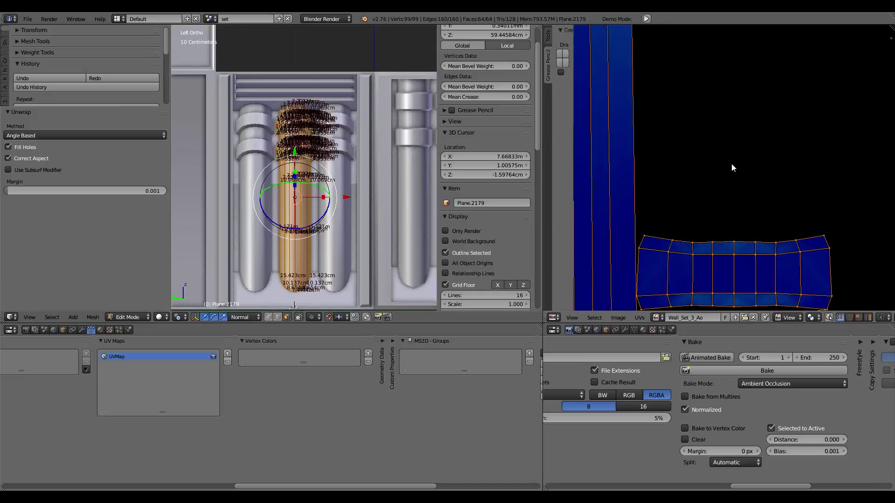
pyautogui.scroll(3, 701, 119)
pyautogui.scroll(1, 700, 118)
pyautogui.scroll(-5, 700, 119)
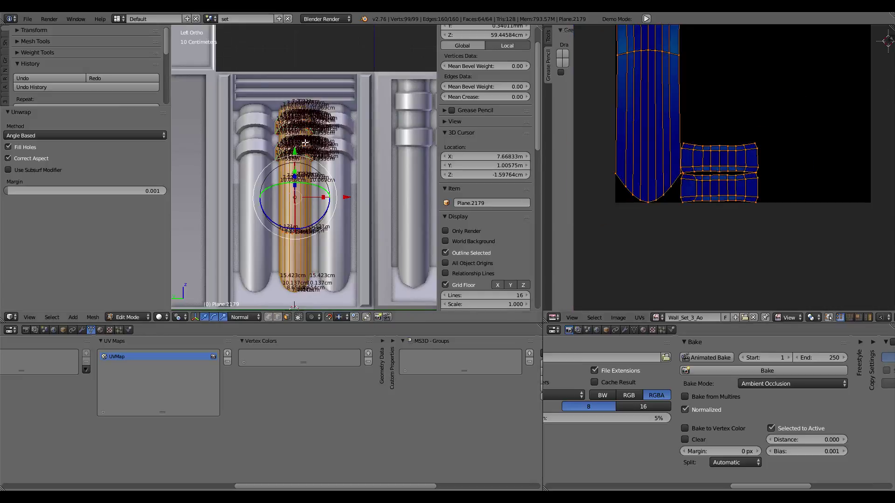
pyautogui.scroll(-2, 380, 157)
# Remove the extra UVMap.001 from the right tube Plane.2182 and unwrap its geometry
pyautogui.press('Tab')
pyautogui.rightClick(401, 157)
pyautogui.press('Tab')
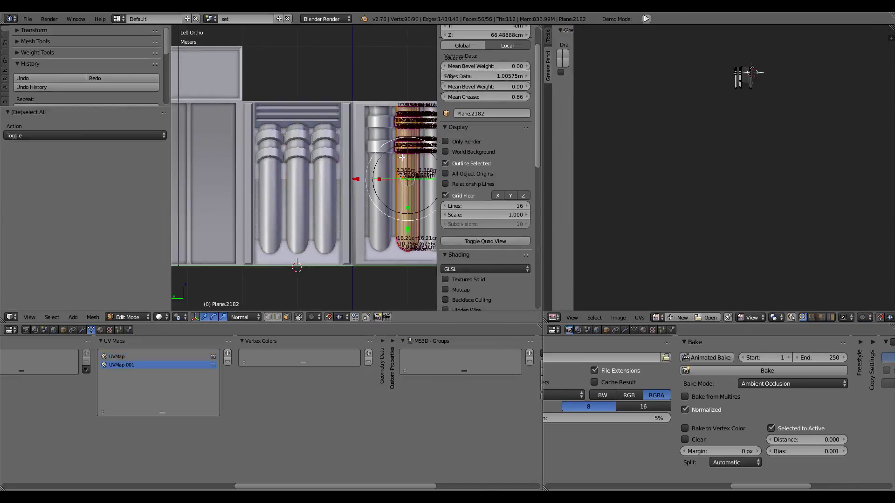
pyautogui.press('a')
pyautogui.click(228, 362)
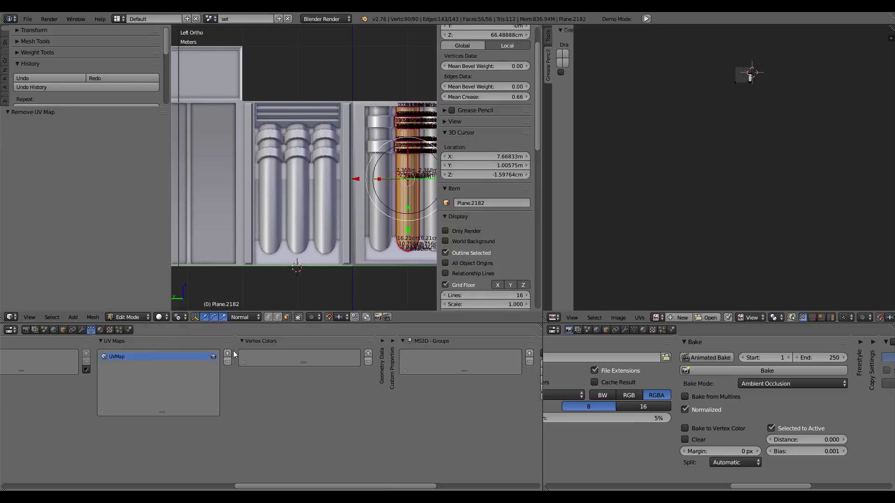
pyautogui.press('u')
pyautogui.click(298, 185)
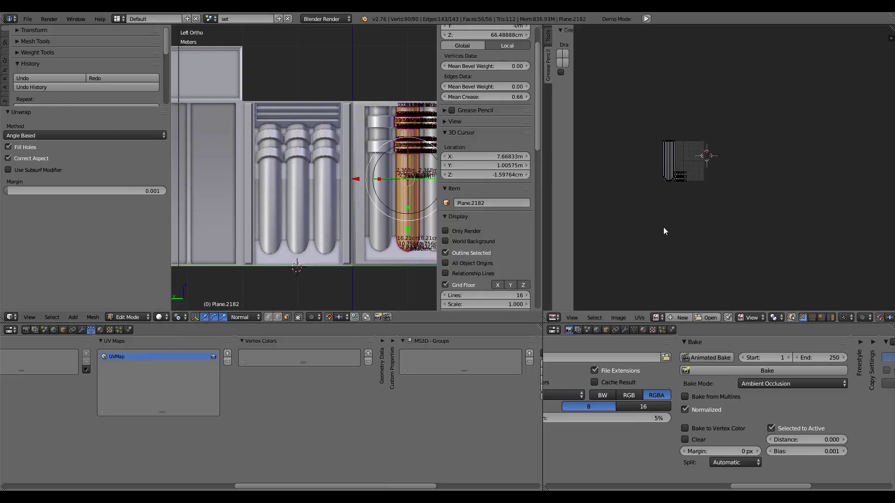
pyautogui.scroll(3, 662, 170)
pyautogui.scroll(4, 675, 159)
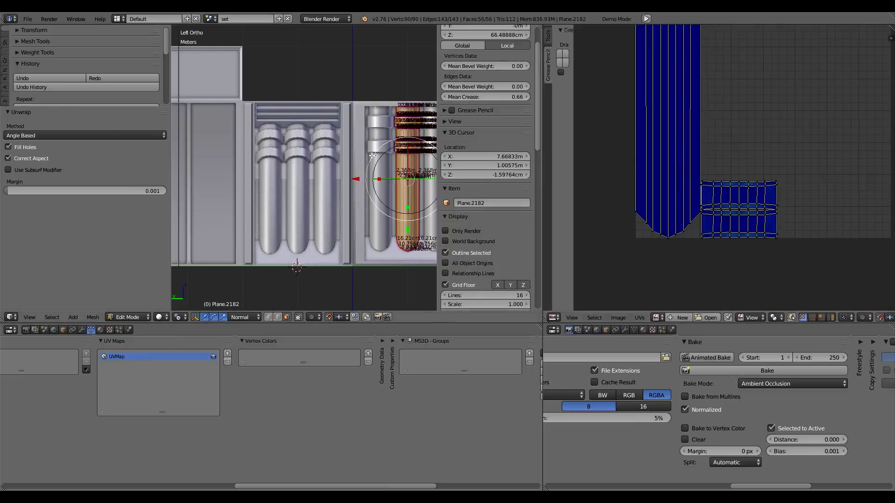
pyautogui.scroll(-1, 303, 149)
pyautogui.scroll(-1, 303, 149)
# Select all of the first tube Plane.2179's UV islands and scale them to 0.3
pyautogui.press('Tab')
pyautogui.rightClick(270, 181)
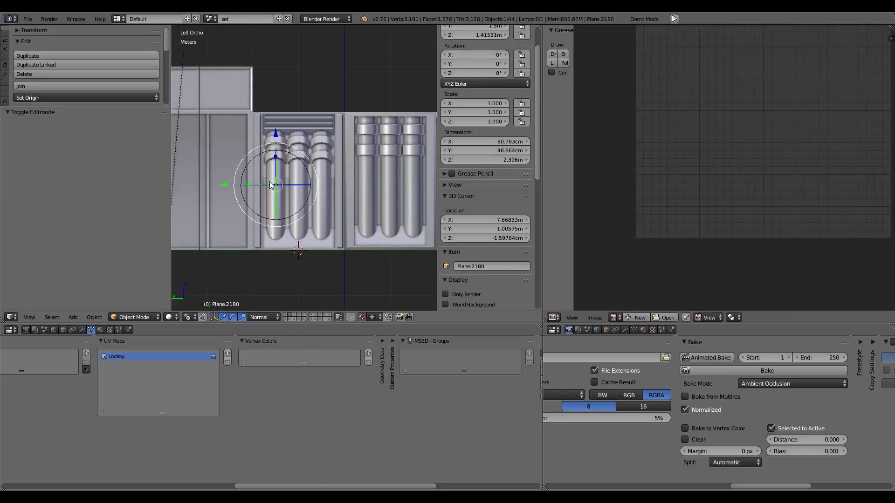
pyautogui.rightClick(296, 182)
pyautogui.press('Tab')
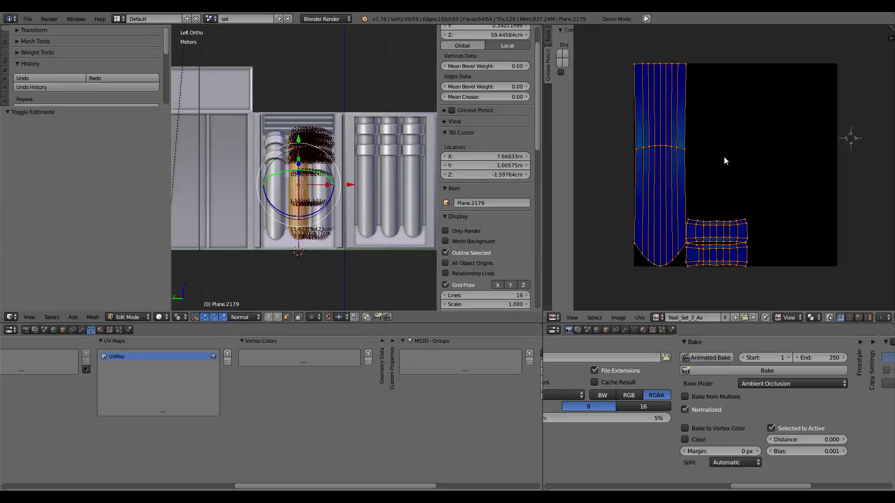
pyautogui.press('a')
pyautogui.scroll(-2, 723, 157)
pyautogui.press('a')
pyautogui.press('s')
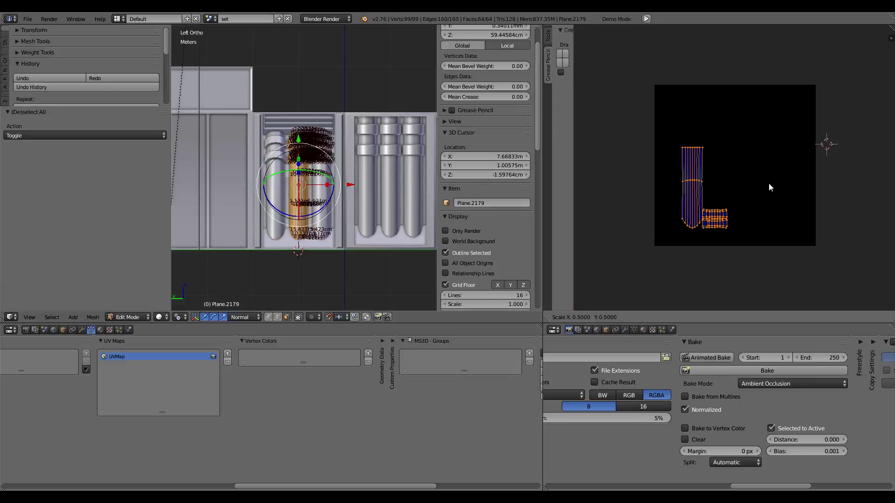
pyautogui.press('Return')
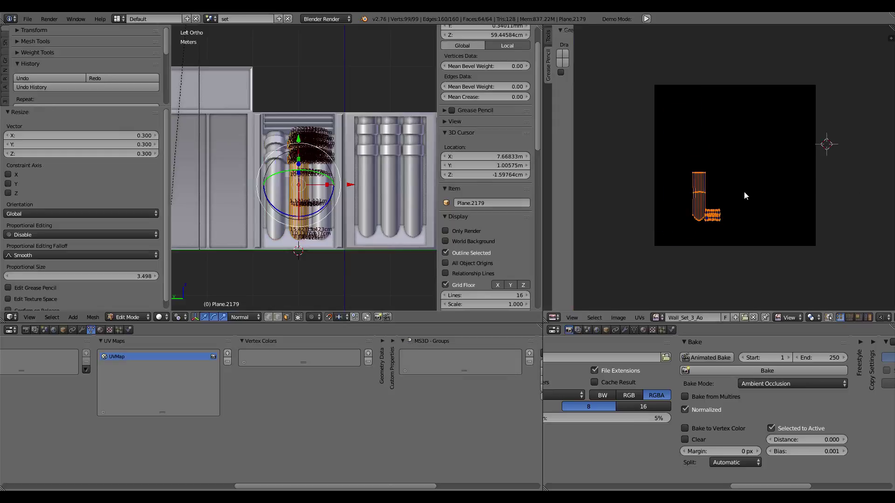
# Move the shrunken UV islands near the AO bake image's left edge
pyautogui.scroll(1, 780, 156)
pyautogui.scroll(1, 780, 155)
pyautogui.press('g')
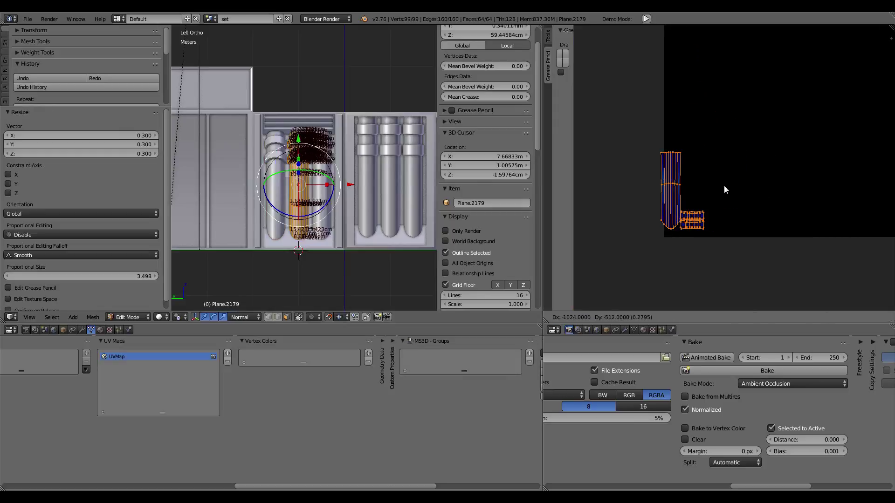
pyautogui.click(720, 189)
pyautogui.scroll(-4, 703, 196)
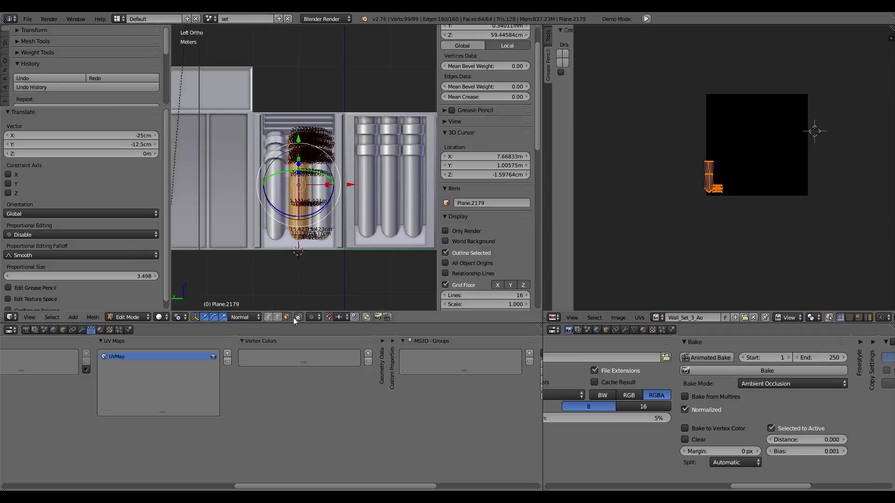
pyautogui.scroll(3, 726, 177)
pyautogui.scroll(3, 746, 147)
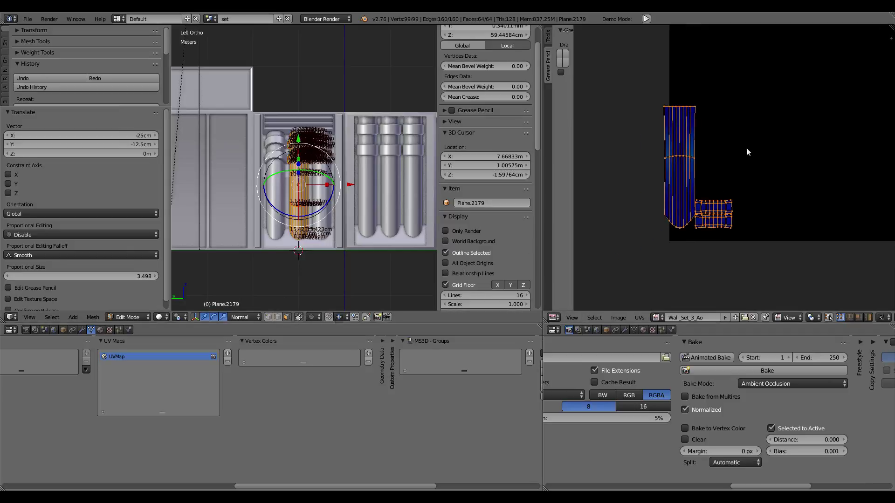
pyautogui.scroll(1, 728, 171)
pyautogui.press('g')
pyautogui.click(725, 180)
# Flip Plane.2179's UV islands vertically by scaling Y by -1
pyautogui.scroll(-4, 725, 180)
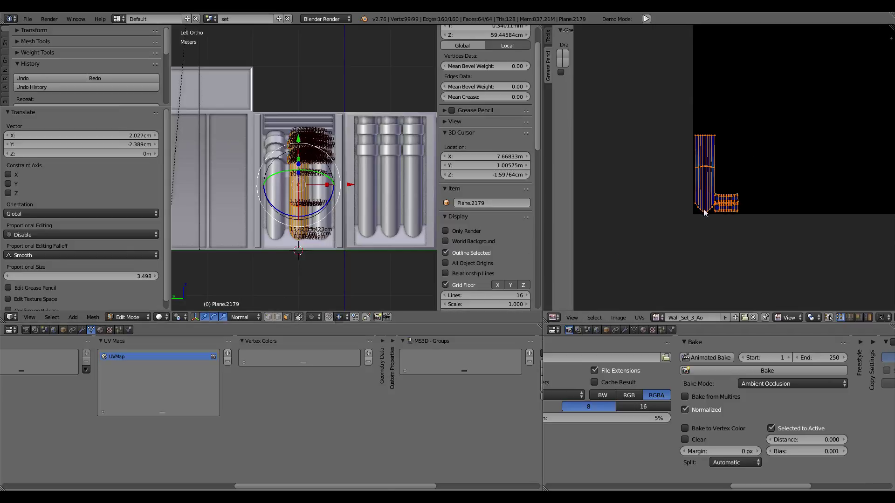
pyautogui.scroll(-4, 776, 205)
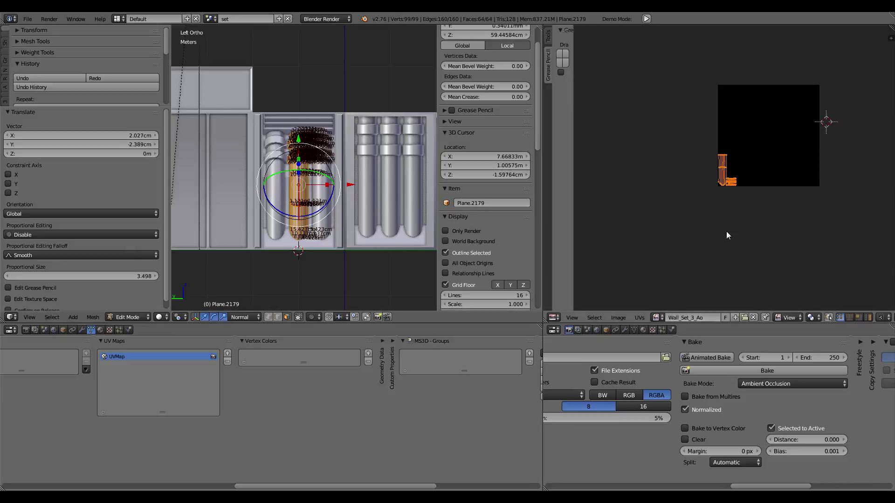
pyautogui.write('sy')
pyautogui.write('-1')
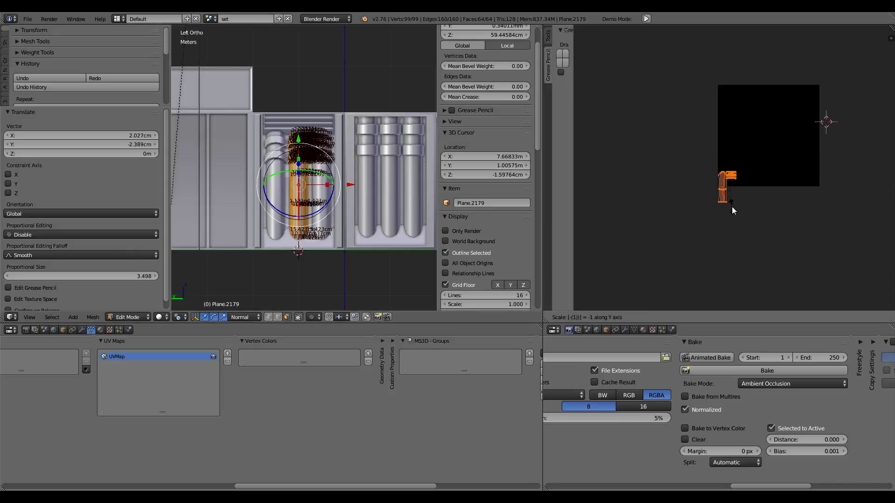
pyautogui.press('Return')
pyautogui.scroll(2, 732, 206)
pyautogui.scroll(1, 734, 231)
pyautogui.press('g')
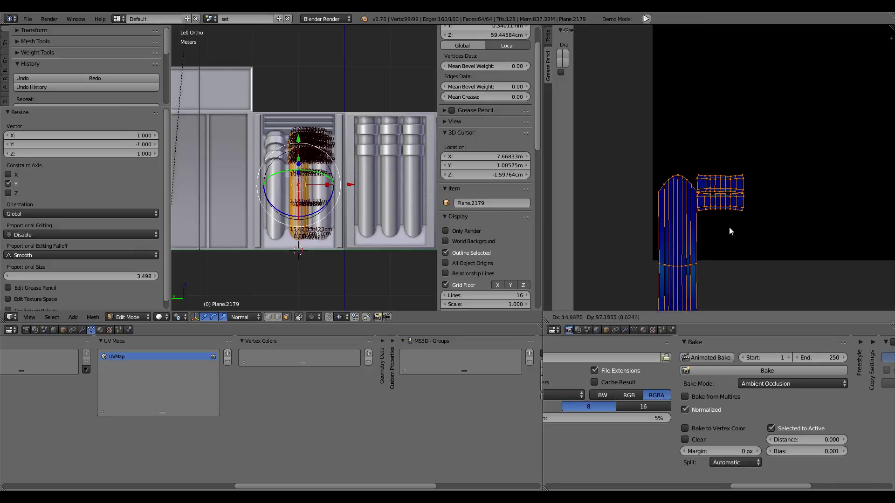
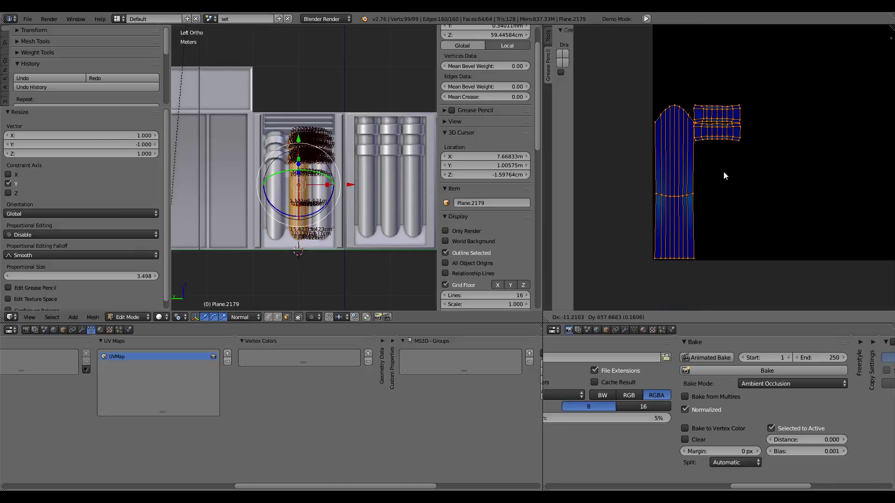
# Confirm the UV island placement, maximize the 3D view in perspective, and return to Object Mode
pyautogui.click(723, 175)
pyautogui.press('KP_Decimal')
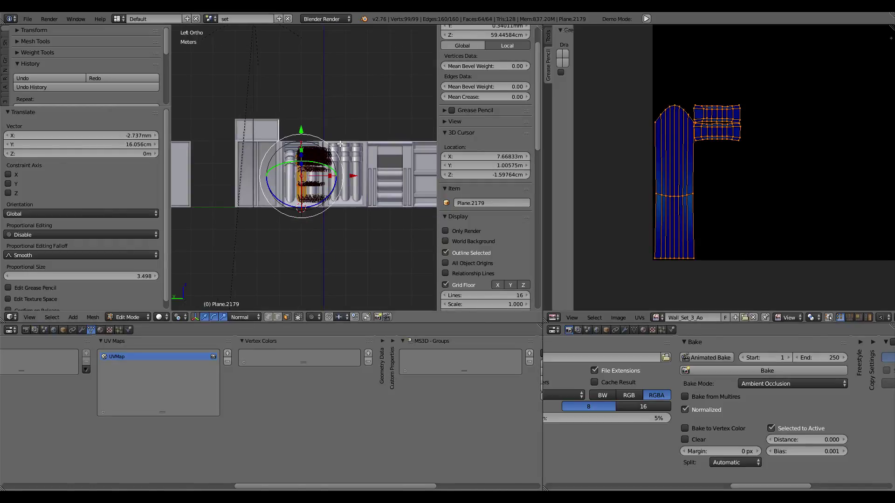
pyautogui.hotkey('ctrl', 'Up')
pyautogui.moveTo(536, 174)
pyautogui.mouseDown(button='middle')
pyautogui.moveTo(516, 215)
pyautogui.moveTo(597, 211)
pyautogui.moveTo(509, 215)
pyautogui.moveTo(566, 247)
pyautogui.moveTo(410, 180)
pyautogui.mouseUp(button='middle')
pyautogui.press('Tab')
# Select the Wall_Set_3 panels, tube groups and horizontal cylinders, including Wall_Set_3.002 and 3.007
pyautogui.rightClick(404, 225)
pyautogui.rightClick(460, 249)
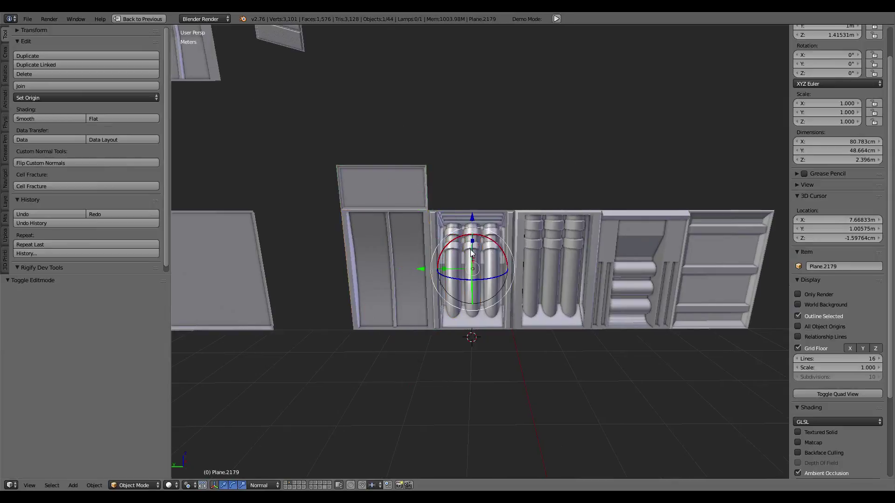
pyautogui.rightClick(556, 247)
pyautogui.rightClick(633, 266)
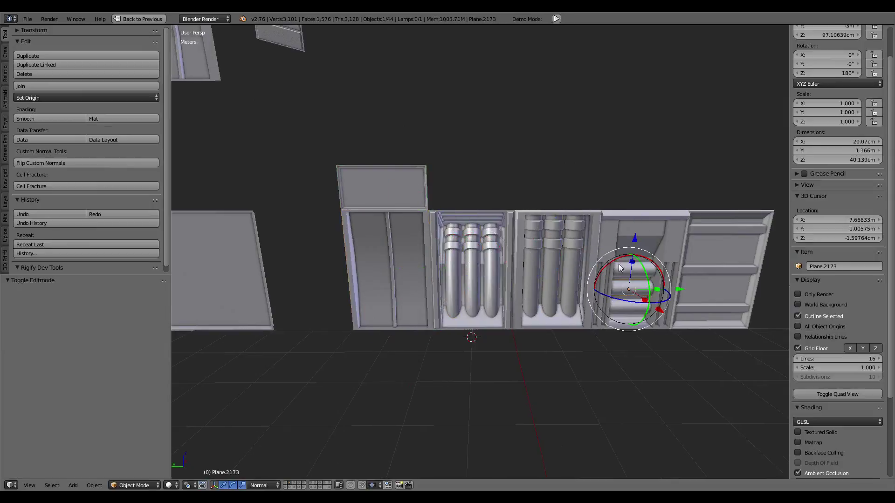
pyautogui.keyDown('shift'); pyautogui.rightClick(555, 273); pyautogui.keyUp('shift')
pyautogui.keyDown('shift'); pyautogui.rightClick(585, 327); pyautogui.keyUp('shift')
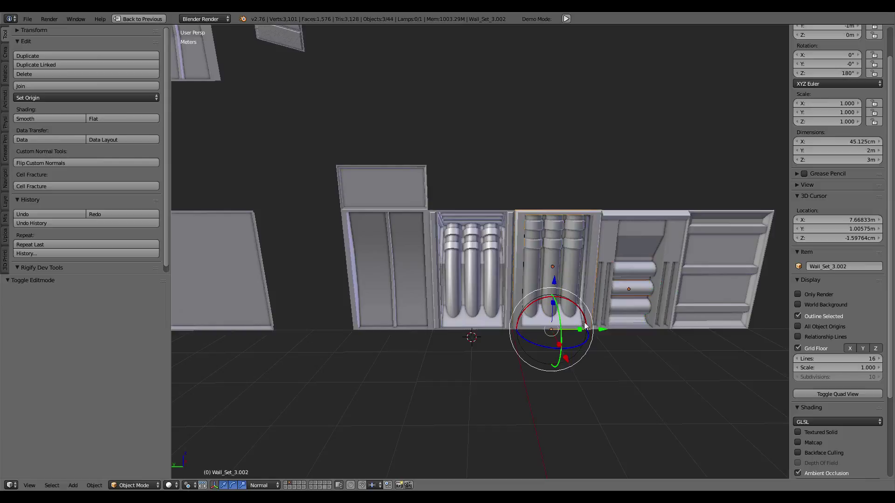
pyautogui.keyDown('shift'); pyautogui.rightClick(714, 297); pyautogui.keyUp('shift')
pyautogui.keyDown('shift'); pyautogui.rightClick(709, 274); pyautogui.keyUp('shift')
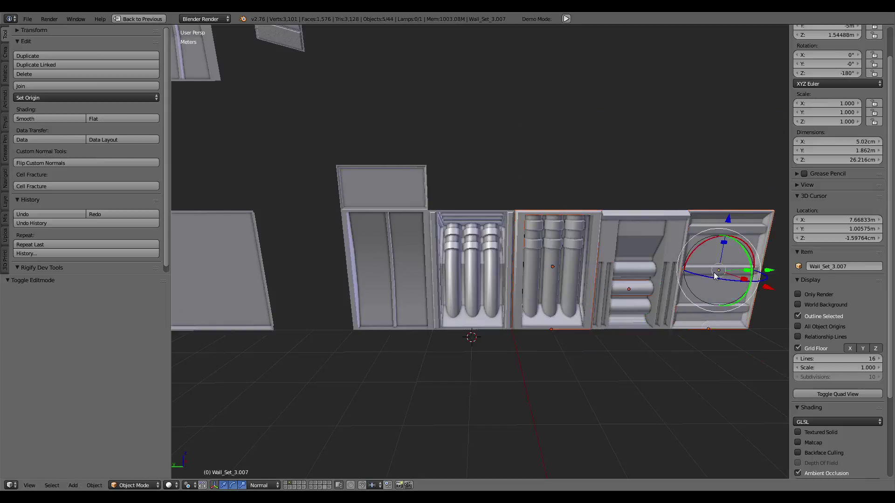
# Add Wall_Set_3.003, the Plane.2179 pipe panel and the door panel, trying trial moves
pyautogui.press('g')
pyautogui.press('Escape')
pyautogui.moveTo(672, 221); pyautogui.dragTo(615, 218, button='middle')
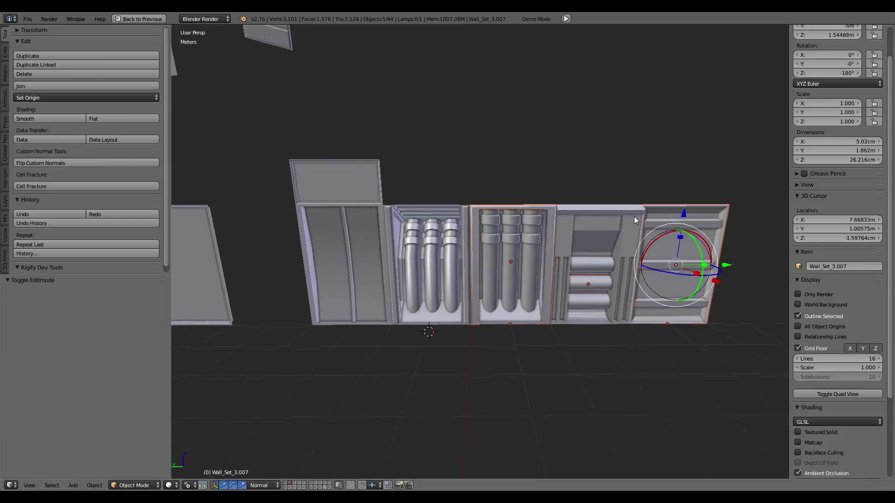
pyautogui.keyDown('shift'); pyautogui.rightClick(606, 216); pyautogui.keyUp('shift')
pyautogui.press('g')
pyautogui.click(555, 221)
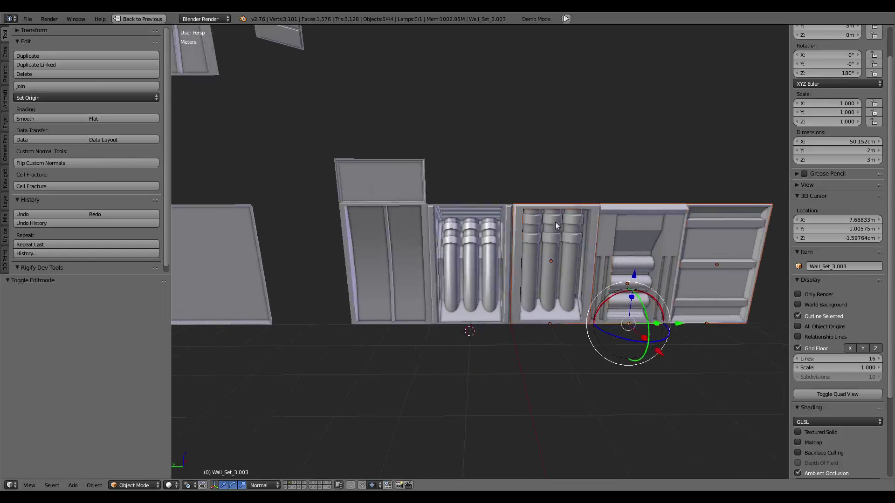
pyautogui.keyDown('shift'); pyautogui.rightClick(511, 250); pyautogui.keyUp('shift')
pyautogui.press('g')
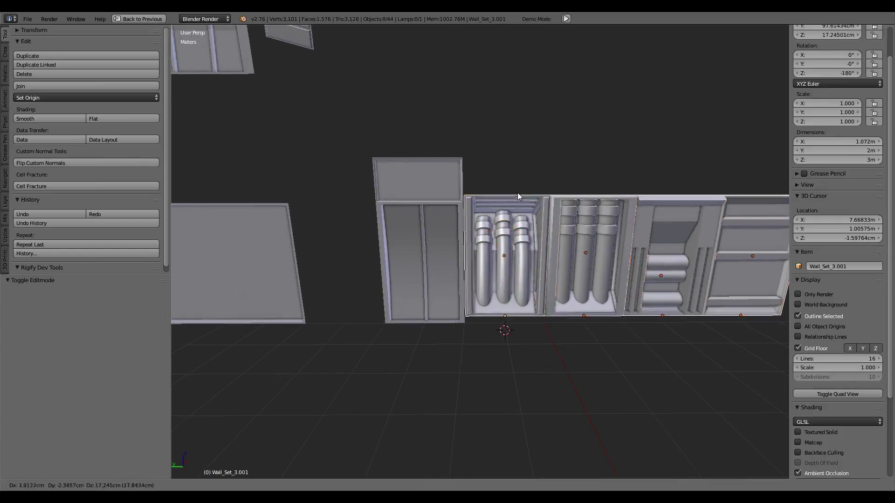
pyautogui.press('Escape')
pyautogui.keyDown('shift'); pyautogui.rightClick(441, 217); pyautogui.keyUp('shift')
pyautogui.press('g')
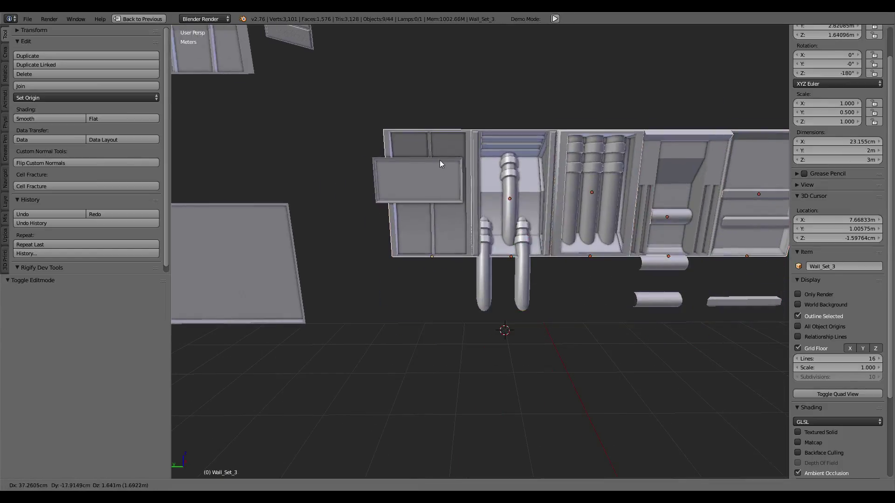
pyautogui.click(438, 125)
# Add Wall_Set_3.005 to the selection and orbit to a wider, frontal view
pyautogui.keyDown('shift'); pyautogui.rightClick(441, 140); pyautogui.keyUp('shift')
pyautogui.moveTo(537, 204); pyautogui.dragTo(422, 201, button='middle')
pyautogui.press('g')
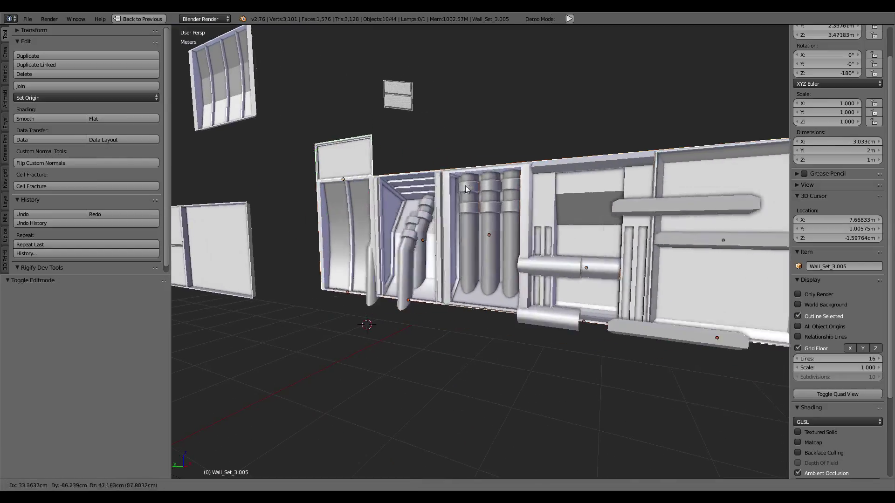
pyautogui.press('Escape')
pyautogui.moveTo(464, 176); pyautogui.dragTo(493, 179, button='middle')
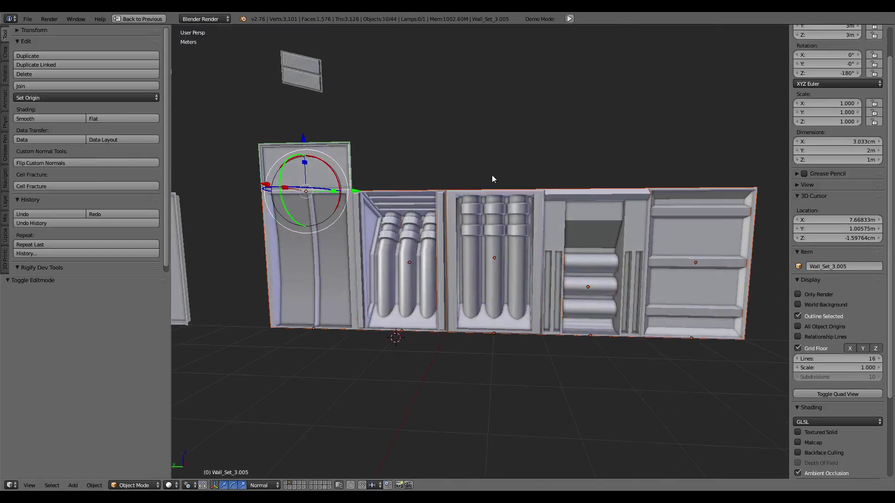
pyautogui.moveTo(432, 192)
pyautogui.mouseDown(button='middle')
pyautogui.moveTo(443, 222)
pyautogui.moveTo(421, 255)
pyautogui.moveTo(484, 232)
pyautogui.moveTo(587, 281)
pyautogui.moveTo(603, 280)
pyautogui.moveTo(613, 306)
pyautogui.moveTo(593, 329)
pyautogui.mouseUp(button='middle')
# With snapping enabled, move the shelf panel Wall_Set_3.004 -1 m along Y
pyautogui.rightClick(485, 232)
pyautogui.rightClick(603, 279)
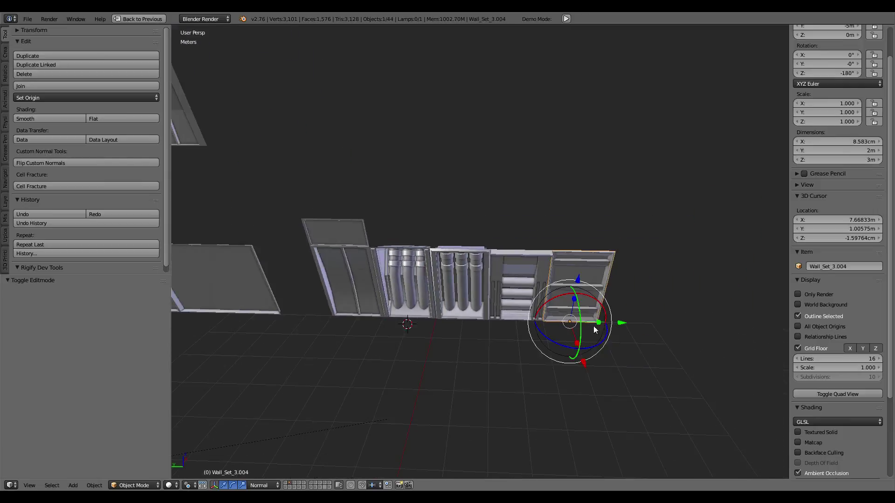
pyautogui.moveTo(621, 325); pyautogui.dragTo(642, 321)
pyautogui.press('Escape')
pyautogui.click(362, 485)
pyautogui.moveTo(619, 322); pyautogui.dragTo(706, 325)
pyautogui.keyDown('shift'); pyautogui.click(438, 242); pyautogui.keyUp('shift')
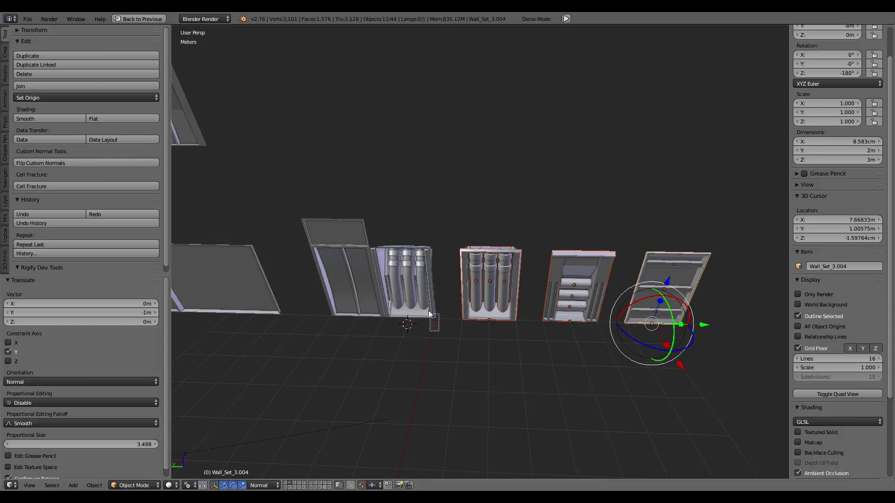
# Shift the tube units another metre along Y and raise the transom panel 1 m along Z
pyautogui.moveTo(439, 331); pyautogui.dragTo(429, 315)
pyautogui.moveTo(709, 328); pyautogui.dragTo(724, 326)
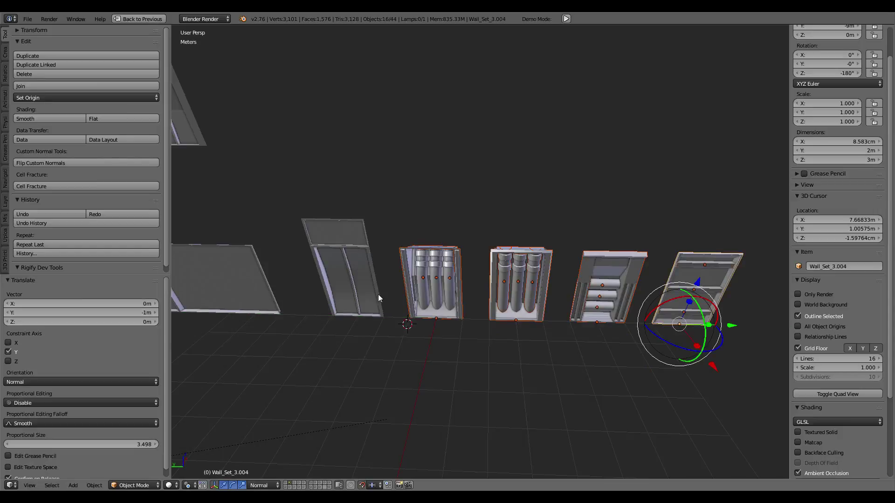
pyautogui.click(354, 228)
pyautogui.moveTo(318, 193); pyautogui.dragTo(320, 166)
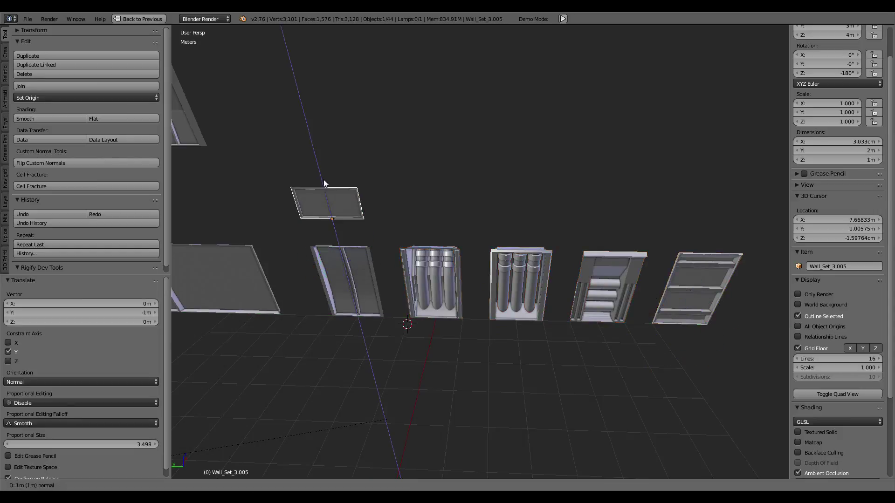
# Select the door, transom, tube units and right panels, then test and cancel a lift
pyautogui.moveTo(394, 219); pyautogui.dragTo(357, 237, button='middle')
pyautogui.click(357, 237)
pyautogui.keyDown('shift'); pyautogui.click(361, 161); pyautogui.keyUp('shift')
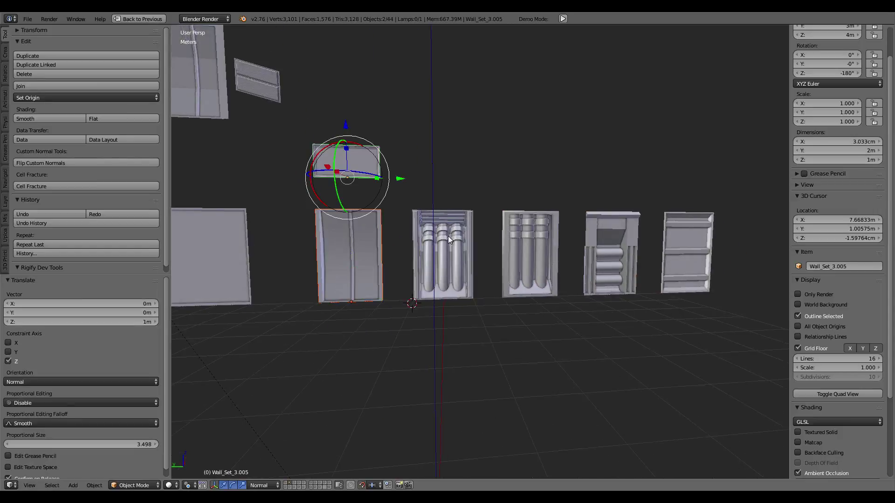
pyautogui.keyDown('shift'); pyautogui.click(444, 248); pyautogui.keyUp('shift')
pyautogui.keyDown('shift'); pyautogui.click(534, 269); pyautogui.keyUp('shift')
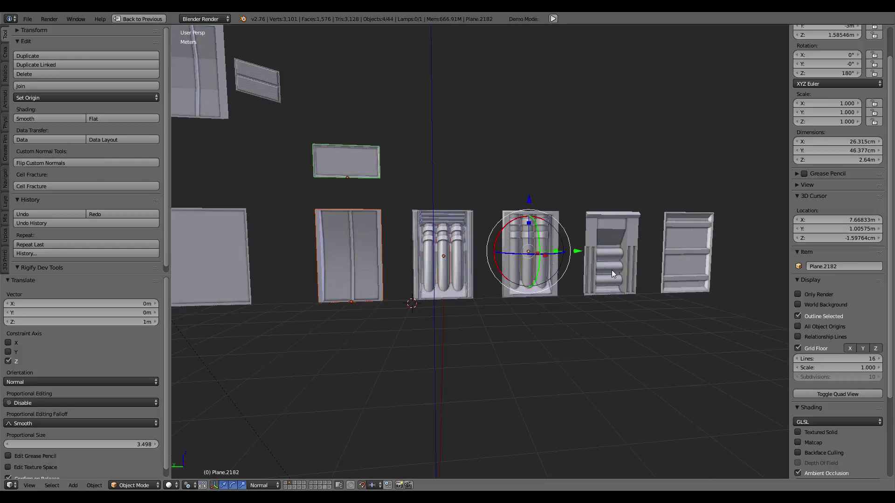
pyautogui.keyDown('shift'); pyautogui.click(638, 270); pyautogui.keyUp('shift')
pyautogui.keyDown('shift'); pyautogui.click(691, 256); pyautogui.keyUp('shift')
pyautogui.press('g')
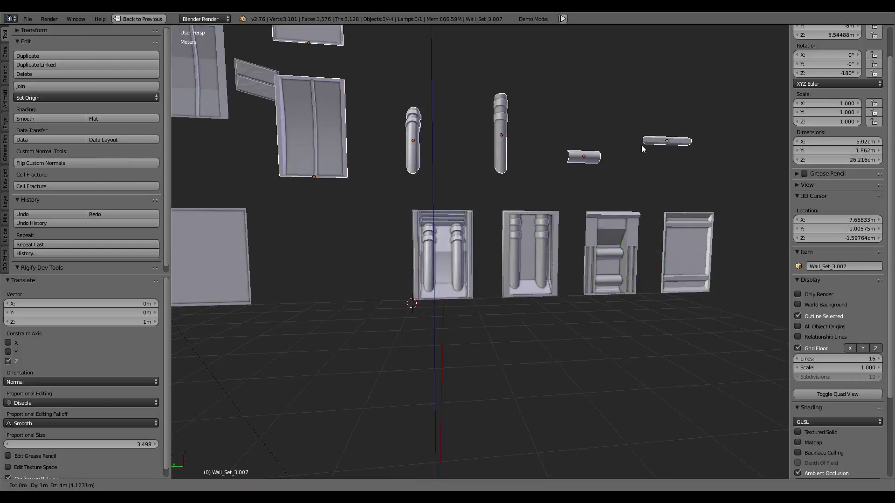
pyautogui.press('Escape')
# Add the tube-unit frames, Wall_Set_3.003 and the rightmost panel, then test and cancel a lift
pyautogui.keyDown('shift'); pyautogui.click(449, 214); pyautogui.keyUp('shift')
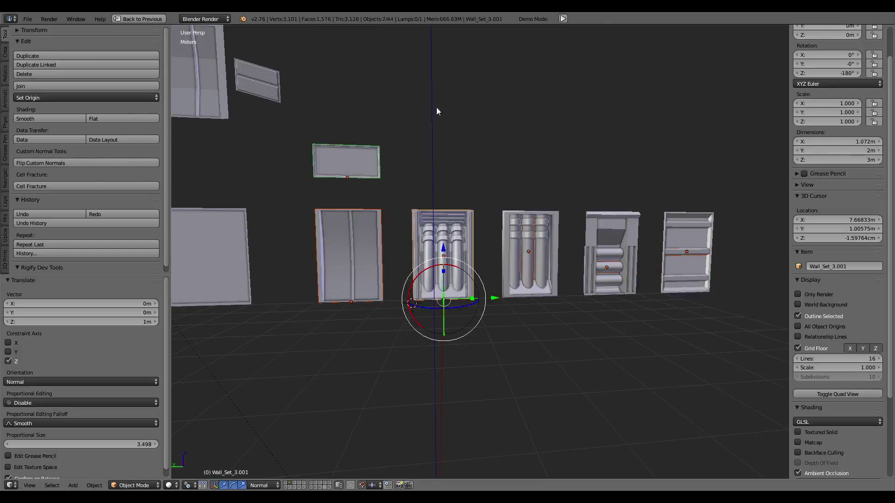
pyautogui.keyDown('shift'); pyautogui.click(553, 216); pyautogui.keyUp('shift')
pyautogui.keyDown('shift'); pyautogui.click(611, 213); pyautogui.keyUp('shift')
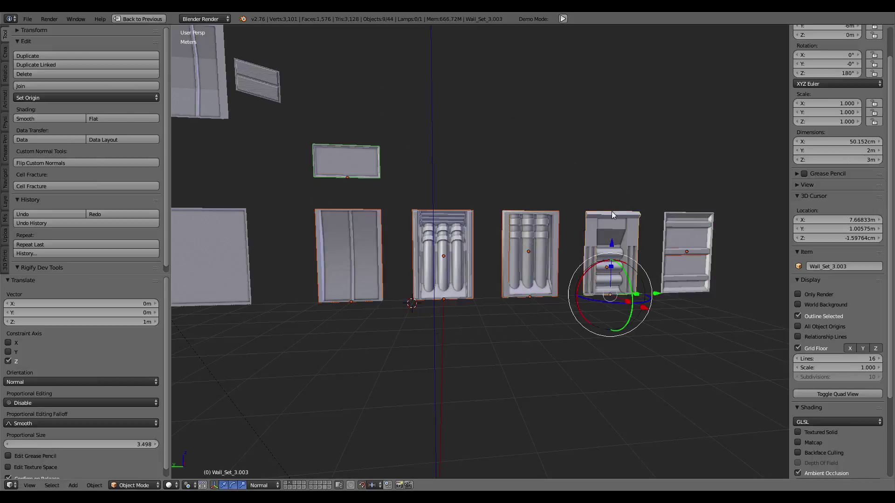
pyautogui.keyDown('shift'); pyautogui.click(703, 220); pyautogui.keyUp('shift')
pyautogui.press('g')
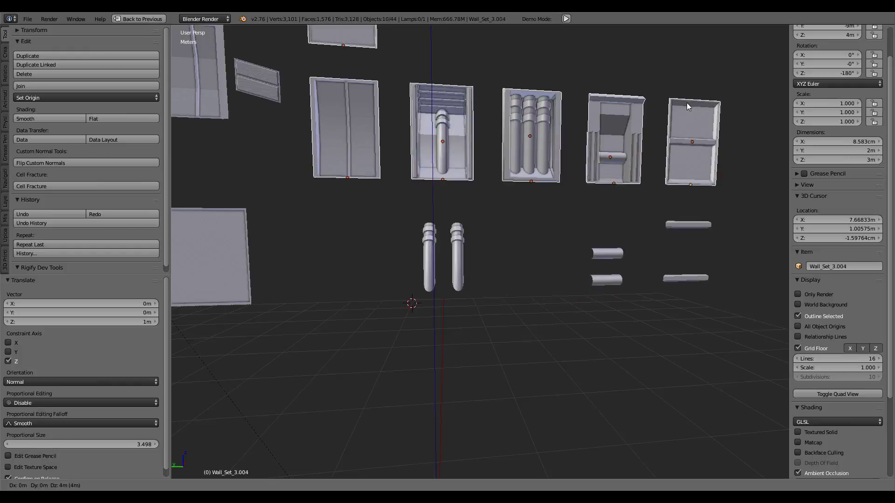
pyautogui.press('Escape')
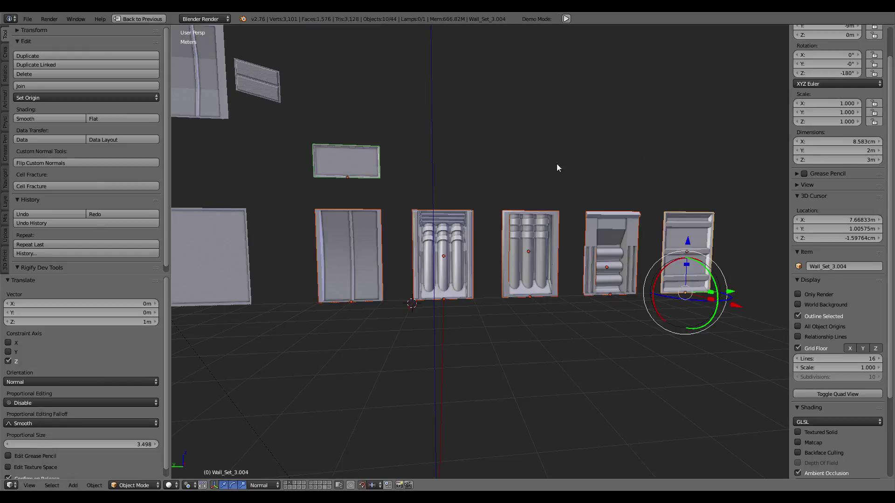
# Join the selected pieces with Ctrl+J, then undo the join and cancel a test move
pyautogui.hotkey('ctrl', 'j')
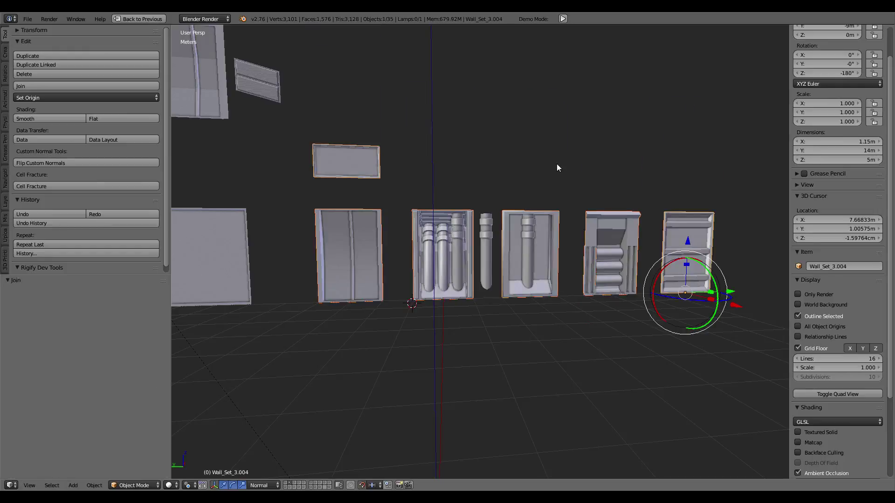
pyautogui.moveTo(557, 164); pyautogui.dragTo(531, 197, button='middle')
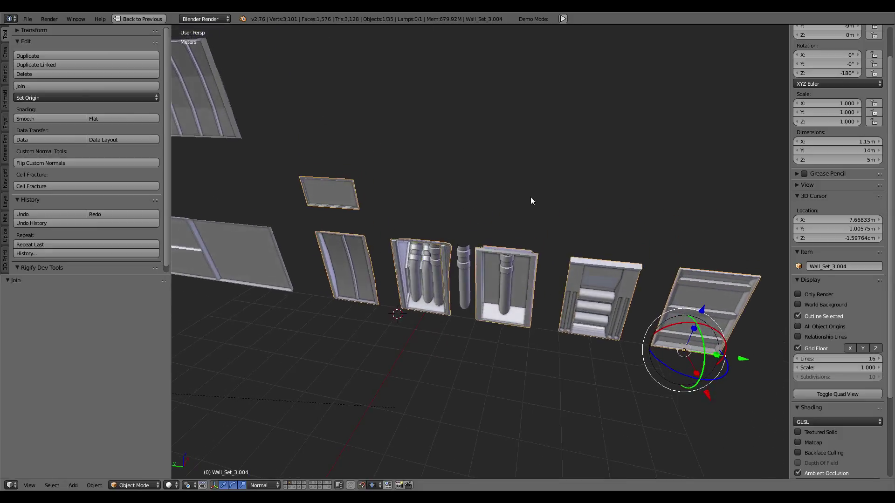
pyautogui.hotkey('ctrl', 'z')
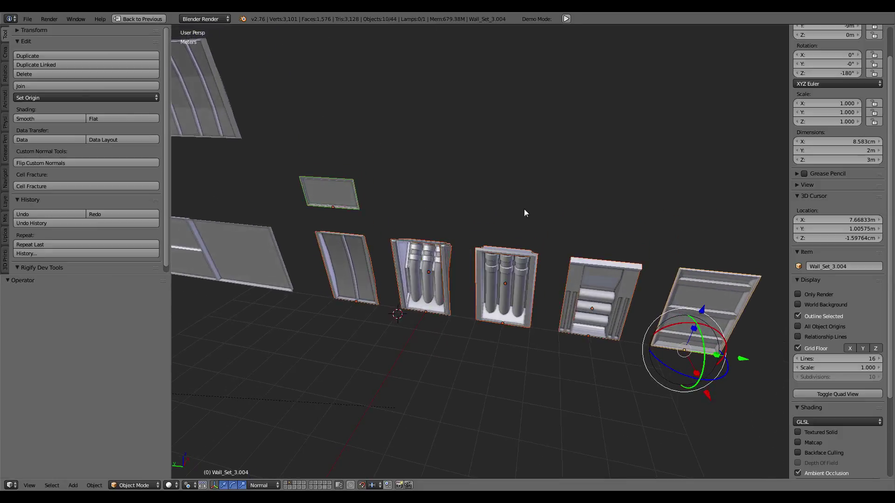
pyautogui.moveTo(524, 208); pyautogui.dragTo(539, 192, button='middle')
pyautogui.press('g')
pyautogui.press('z')
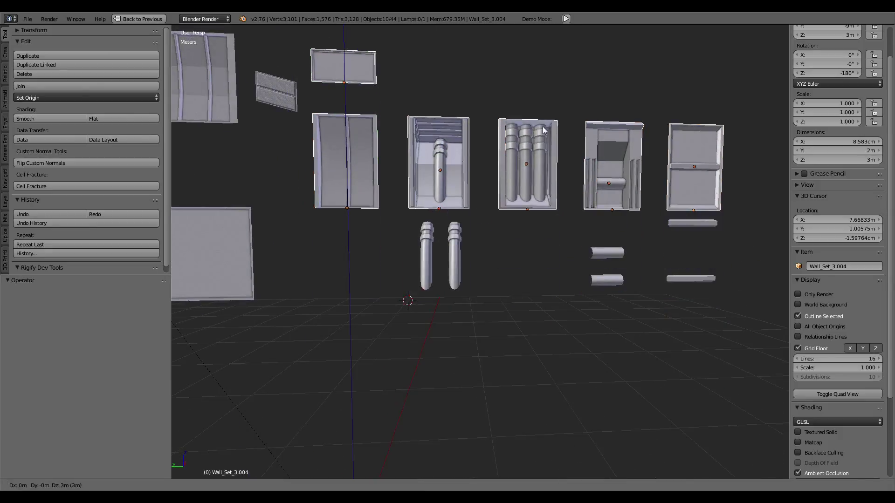
pyautogui.press('Escape')
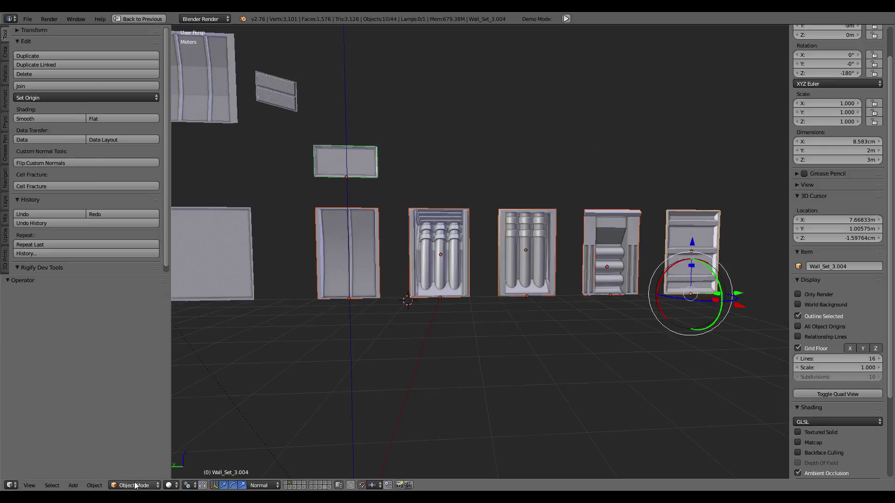
# Make the selected objects single-user (Object & Data), then test a Ctrl+J join and undo it
pyautogui.click(94, 485)
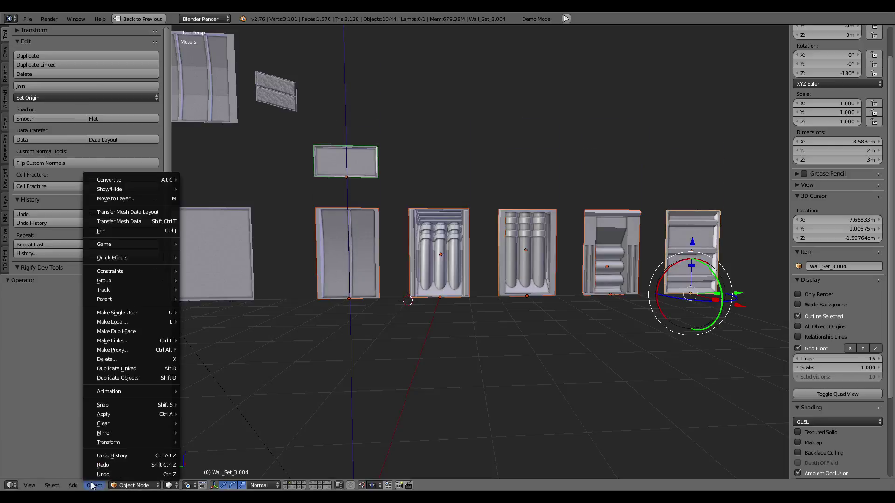
pyautogui.moveTo(118, 312)
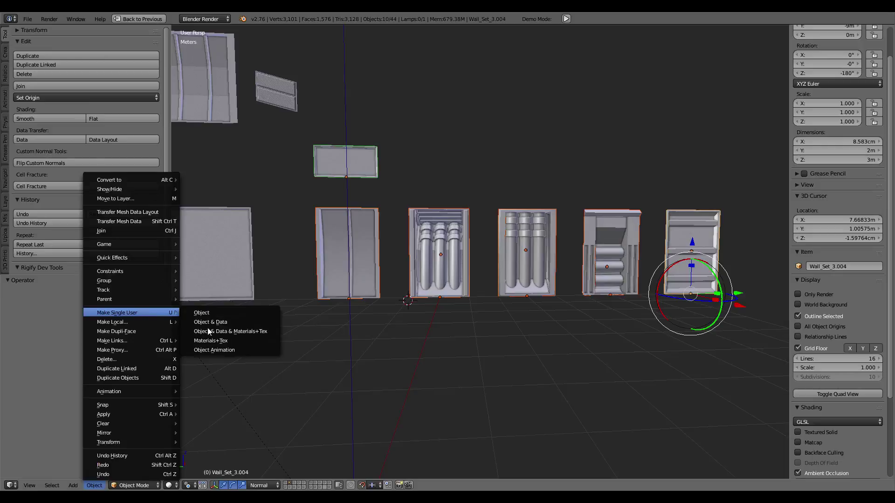
pyautogui.click(210, 322)
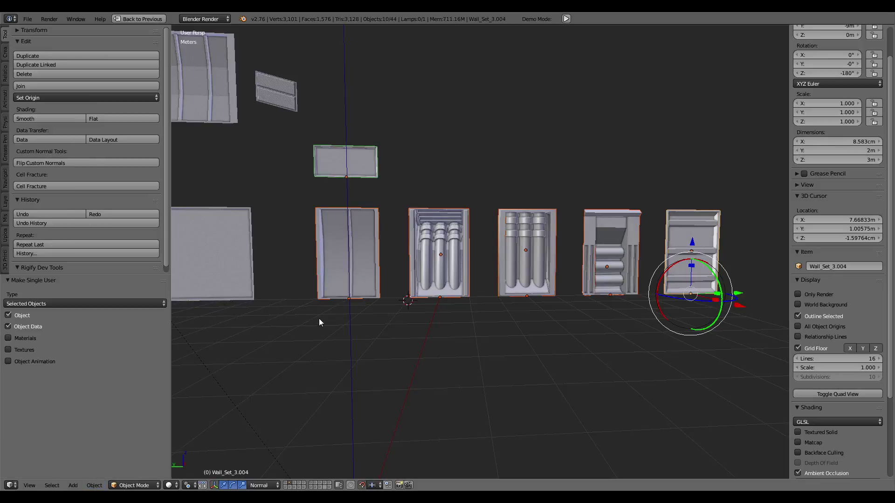
pyautogui.hotkey('ctrl', 'j')
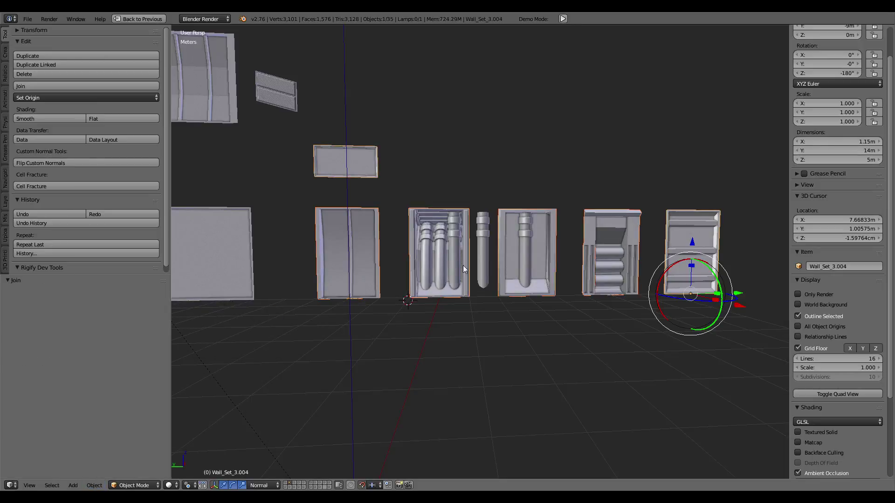
pyautogui.press('g')
pyautogui.rightClick(471, 77)
pyautogui.moveTo(470, 115)
pyautogui.mouseDown(button='middle')
pyautogui.moveTo(508, 159)
pyautogui.moveTo(511, 178)
pyautogui.mouseUp(button='middle')
pyautogui.press('g')
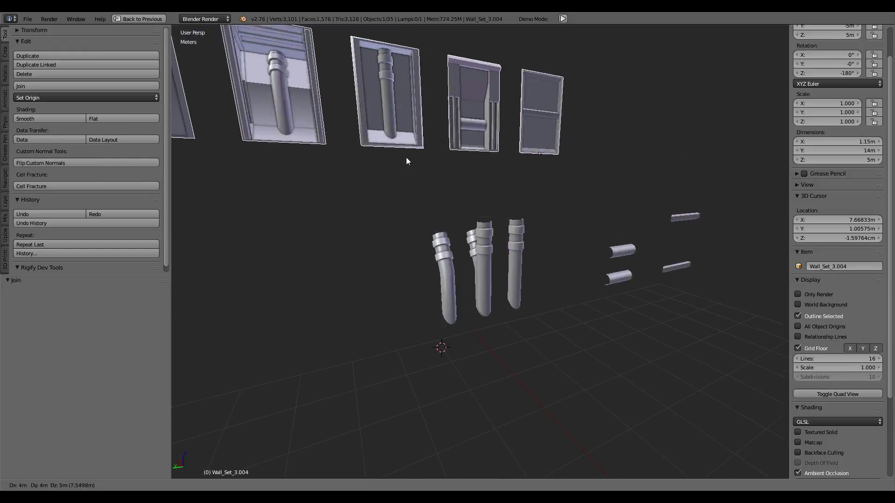
pyautogui.rightClick(406, 158)
pyautogui.moveTo(406, 157)
pyautogui.mouseDown(button='middle')
pyautogui.moveTo(489, 204)
pyautogui.moveTo(463, 203)
pyautogui.mouseUp(button='middle')
pyautogui.hotkey('ctrl', 'z')
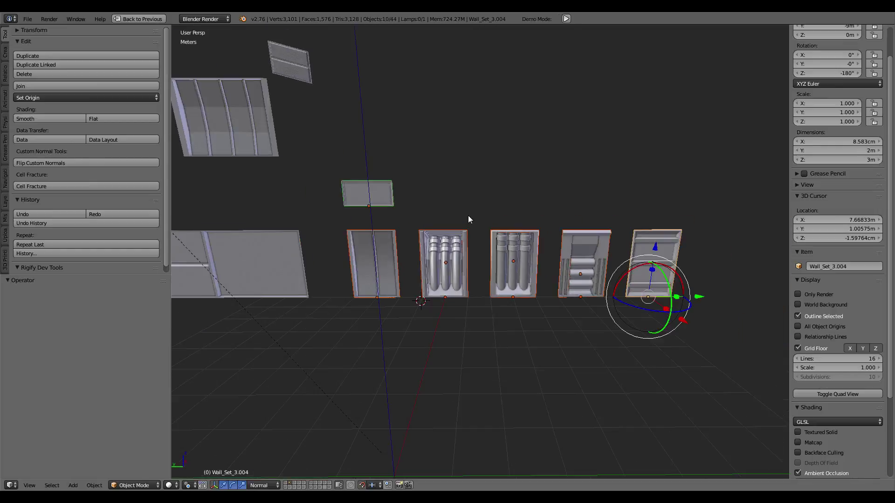
# Box-select the tube pieces and clear their parent with Clear and Keep Transformation
pyautogui.press('b')
pyautogui.moveTo(349, 149); pyautogui.dragTo(732, 347)
pyautogui.hotkey('alt', 'p')
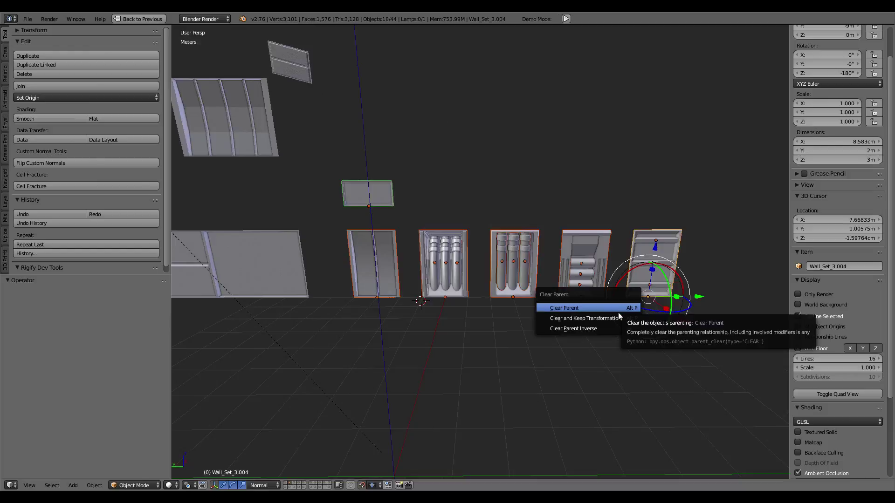
pyautogui.click(605, 318)
# Reselect the door, top, tube, shelf and rightmost wall panels, testing and cancelling a move
pyautogui.moveTo(473, 295); pyautogui.dragTo(365, 256, button='middle')
pyautogui.rightClick(364, 256)
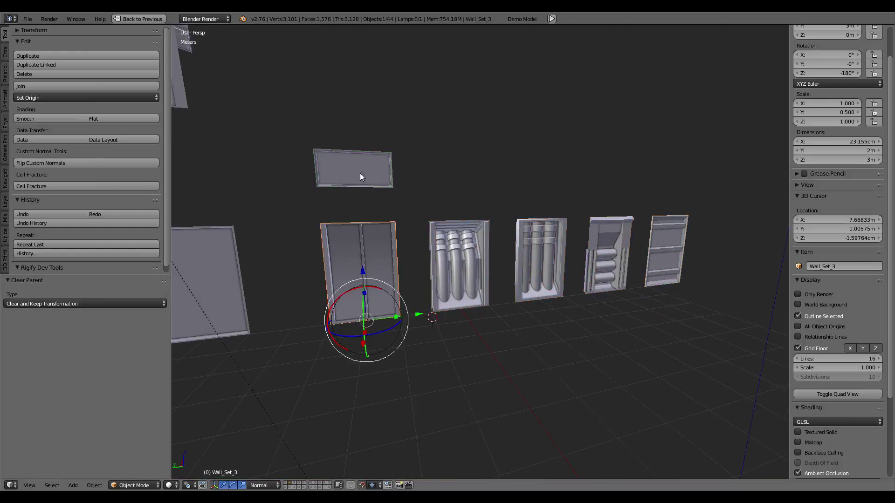
pyautogui.keyDown('shift'); pyautogui.rightClick(360, 172); pyautogui.keyUp('shift')
pyautogui.keyDown('shift'); pyautogui.rightClick(451, 278); pyautogui.keyUp('shift')
pyautogui.keyDown('shift'); pyautogui.rightClick(467, 312); pyautogui.keyUp('shift')
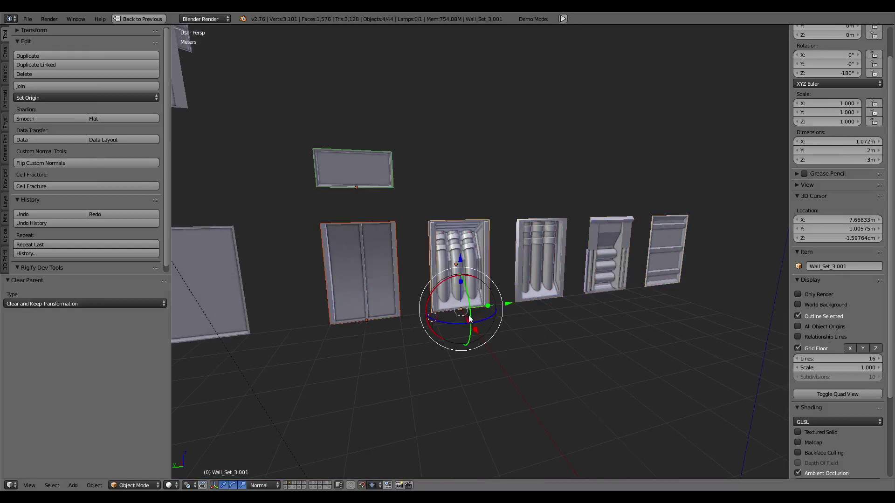
pyautogui.keyDown('shift'); pyautogui.rightClick(546, 284); pyautogui.keyUp('shift')
pyautogui.keyDown('shift'); pyautogui.rightClick(533, 299); pyautogui.keyUp('shift')
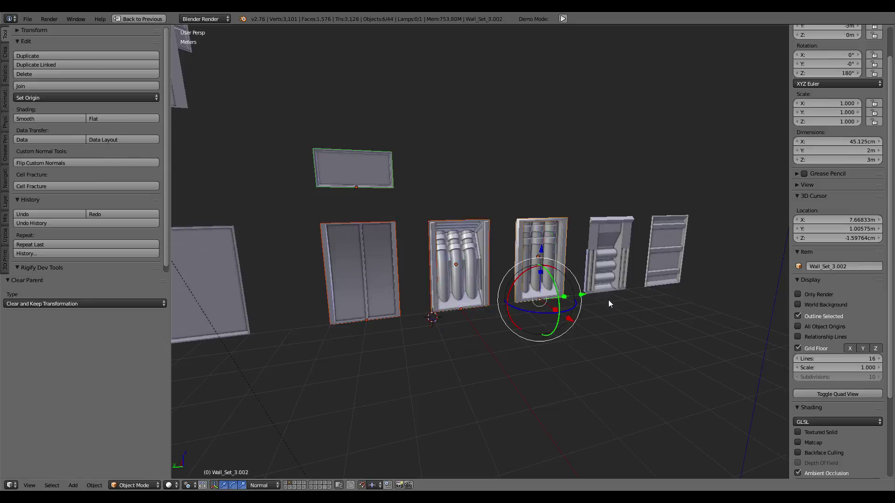
pyautogui.keyDown('shift'); pyautogui.rightClick(610, 269); pyautogui.keyUp('shift')
pyautogui.keyDown('shift'); pyautogui.rightClick(611, 291); pyautogui.keyUp('shift')
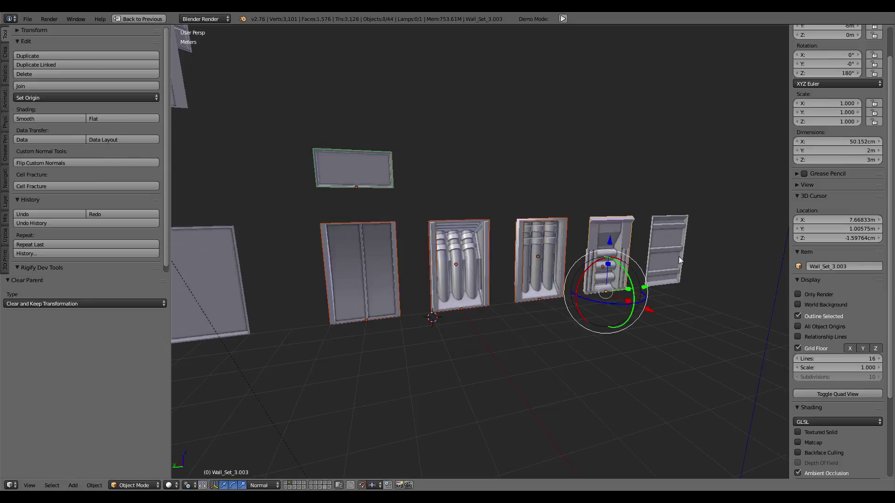
pyautogui.keyDown('shift'); pyautogui.rightClick(670, 250); pyautogui.keyUp('shift')
pyautogui.press('g')
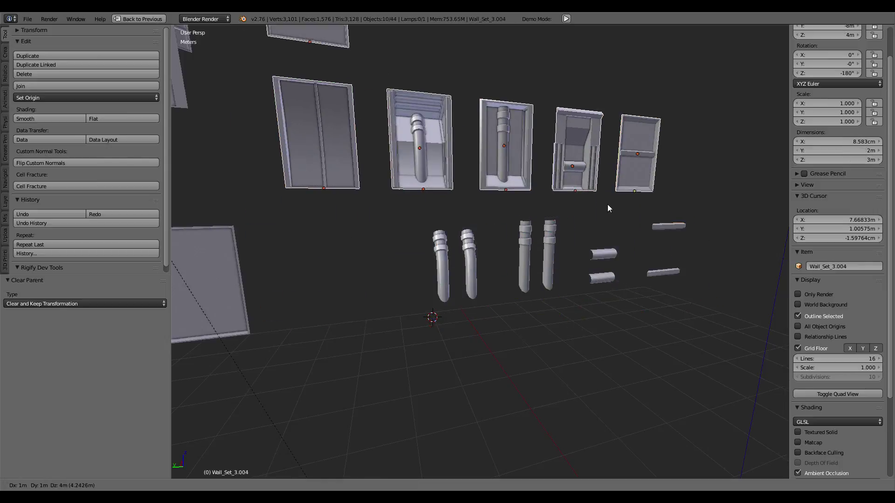
pyautogui.press('Escape')
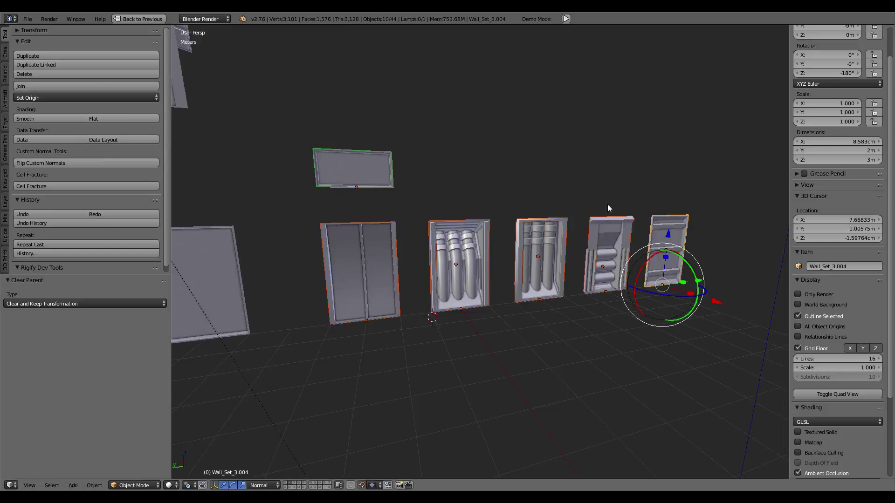
# Put Wall_Set_3.004 in Edit Mode with all geometry selected and restore the split editor layout
pyautogui.press('Tab')
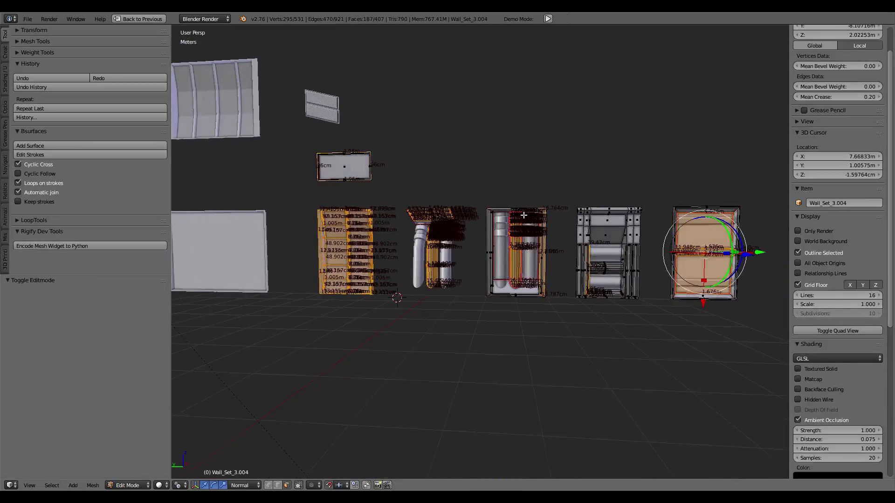
pyautogui.hotkey('ctrl', 'l')
pyautogui.moveTo(487, 236)
pyautogui.mouseDown(button='middle')
pyautogui.moveTo(507, 253)
pyautogui.moveTo(467, 259)
pyautogui.mouseUp(button='middle')
pyautogui.press('a')
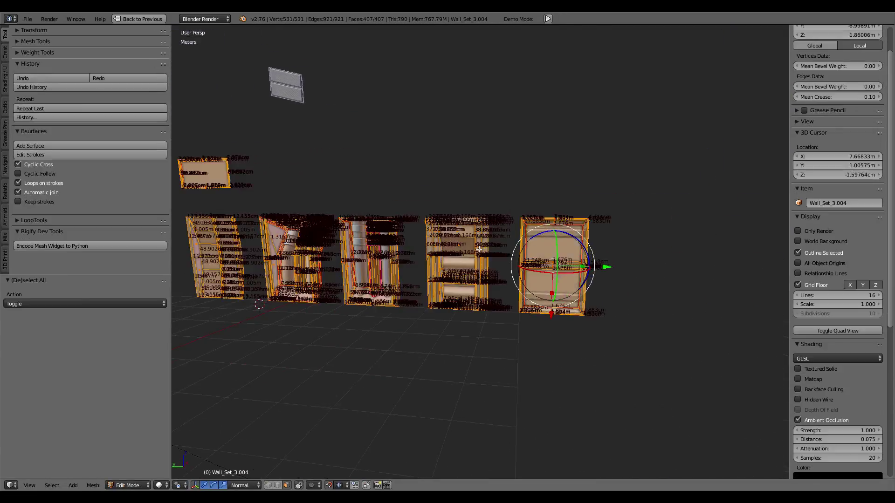
pyautogui.scroll(3, 559, 254)
pyautogui.scroll(2, 519, 261)
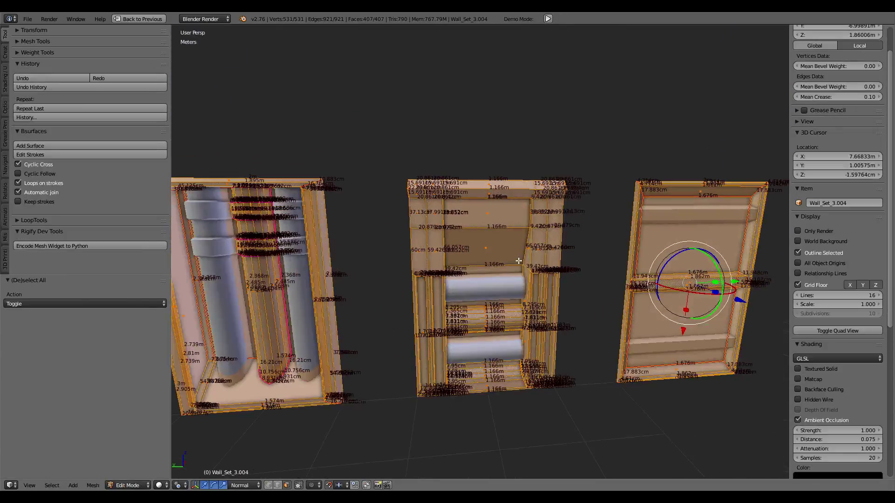
pyautogui.hotkey('ctrl', 'Up')
pyautogui.moveTo(382, 187); pyautogui.dragTo(331, 180, button='middle')
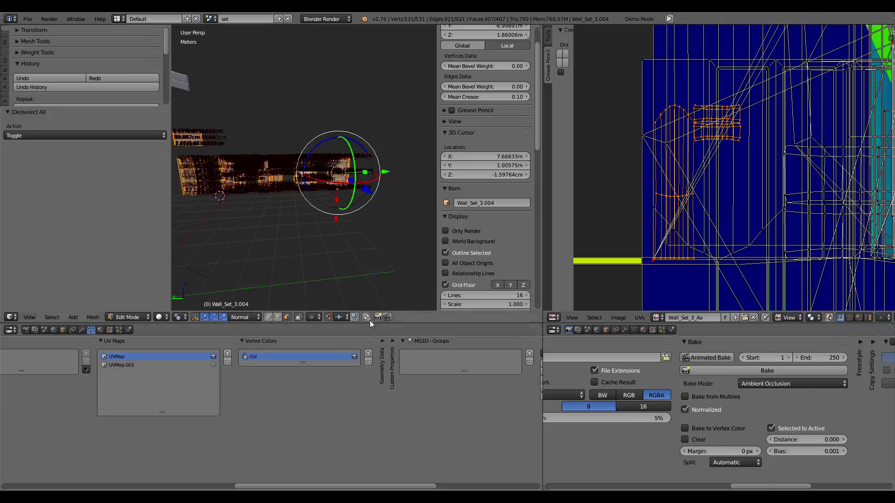
# Remove the extra UVMap.001 from the wall set's UV maps
pyautogui.click(212, 365)
pyautogui.click(228, 362)
pyautogui.scroll(-3, 770, 171)
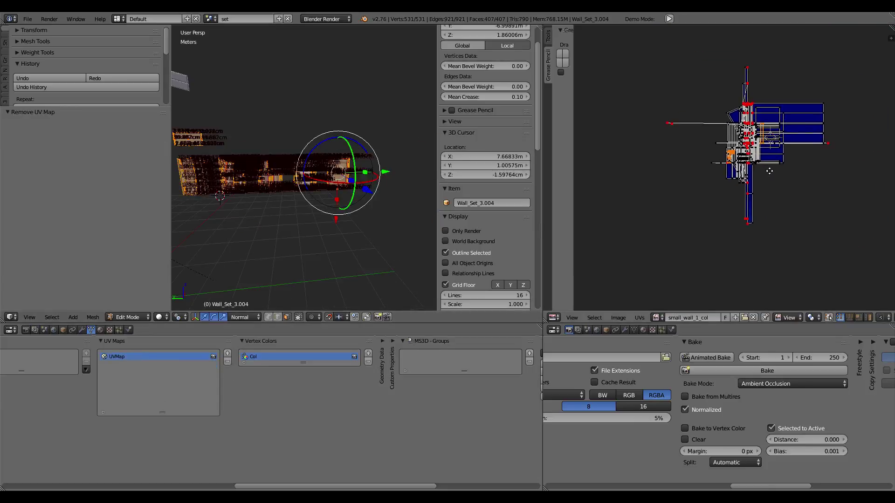
pyautogui.scroll(2, 769, 171)
# Select all UVs and unwrap the wall set mesh Angle Based
pyautogui.press('a')
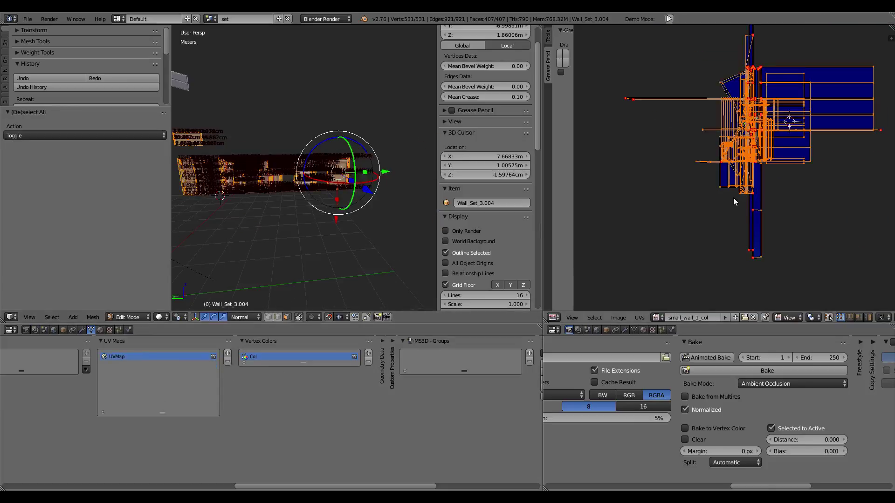
pyautogui.press('u')
pyautogui.click(364, 170)
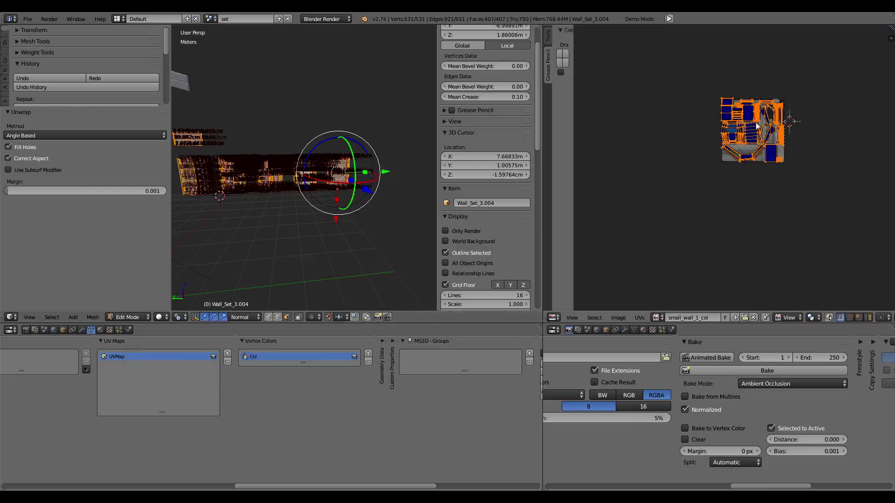
pyautogui.scroll(2, 757, 126)
pyautogui.scroll(2, 746, 187)
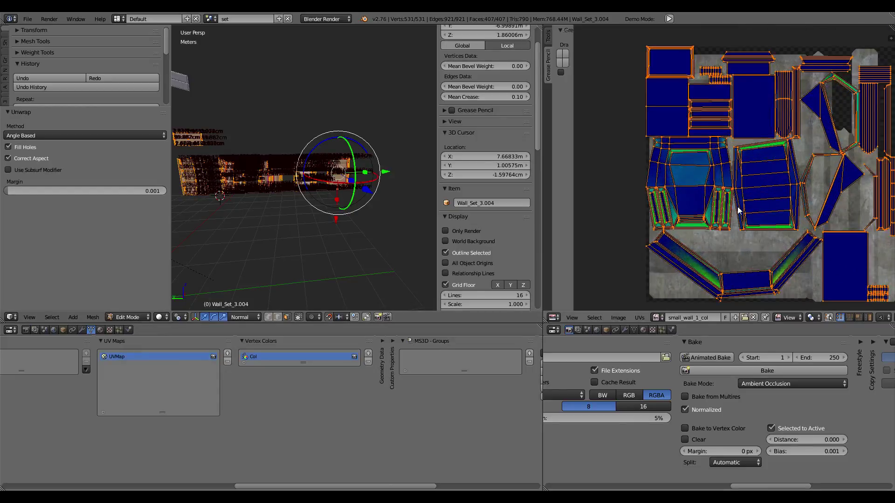
pyautogui.scroll(-2, 737, 211)
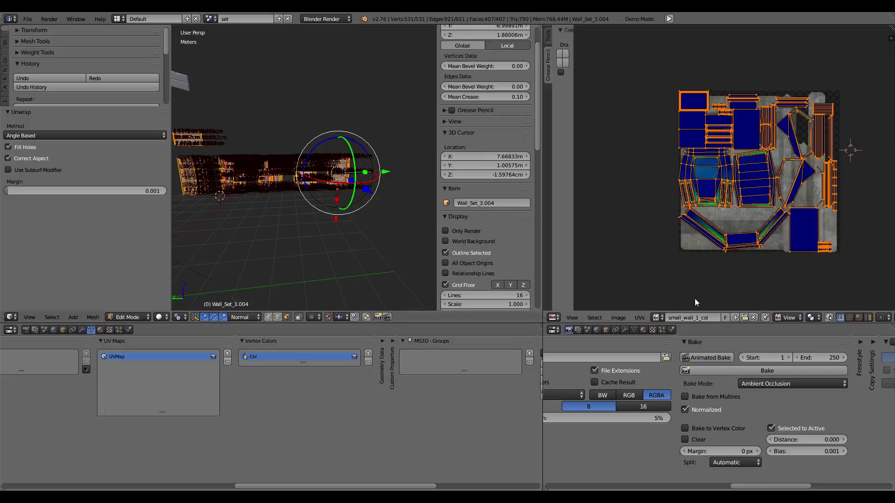
# Open Wall_Set_3_Ao.png from the Wall-Set-3 textures folder as the UV editor image
pyautogui.click(619, 318)
pyautogui.click(636, 299)
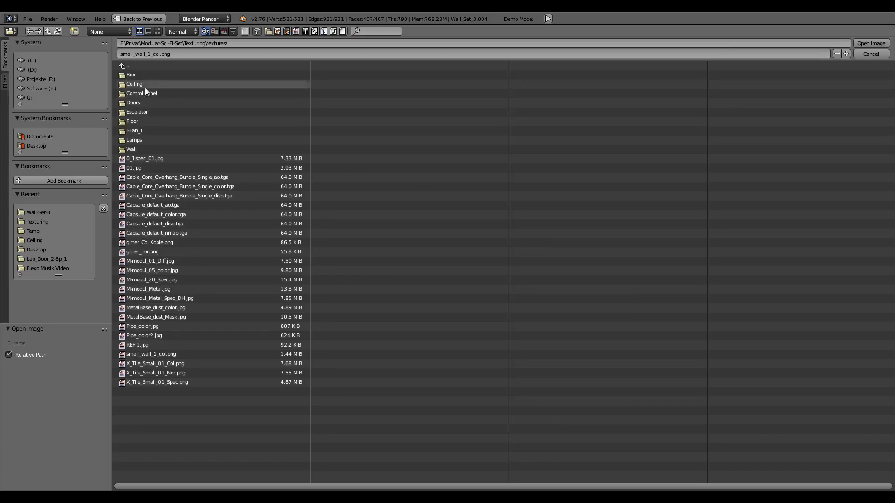
pyautogui.click(140, 149)
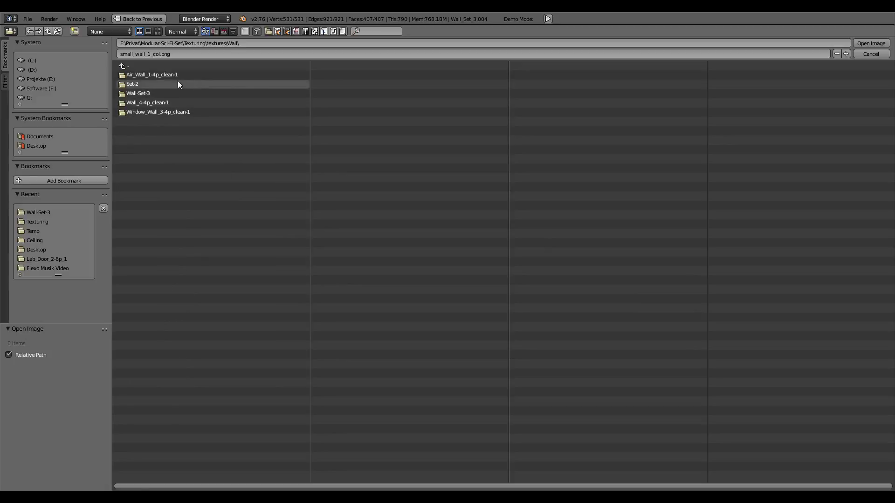
pyautogui.click(168, 94)
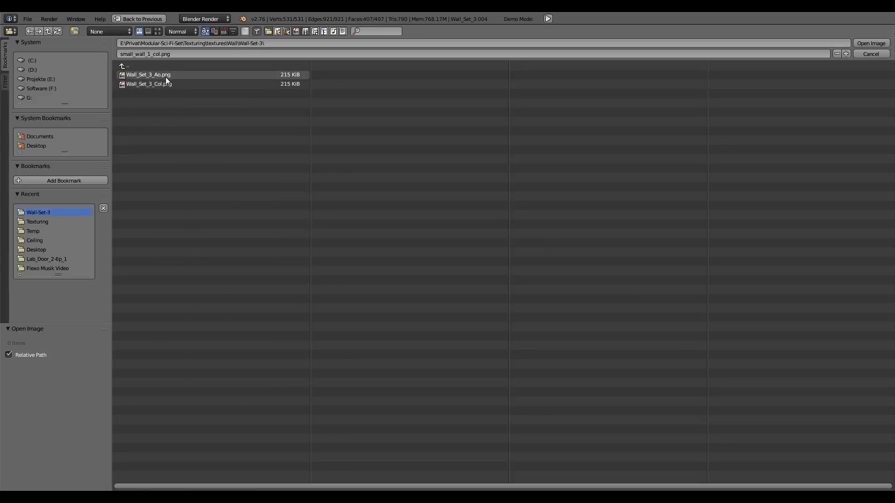
pyautogui.click(167, 76)
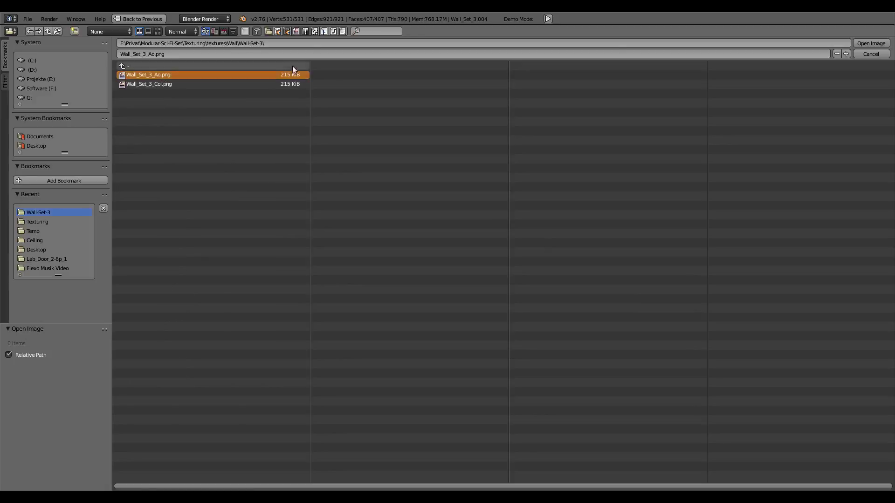
pyautogui.click(867, 45)
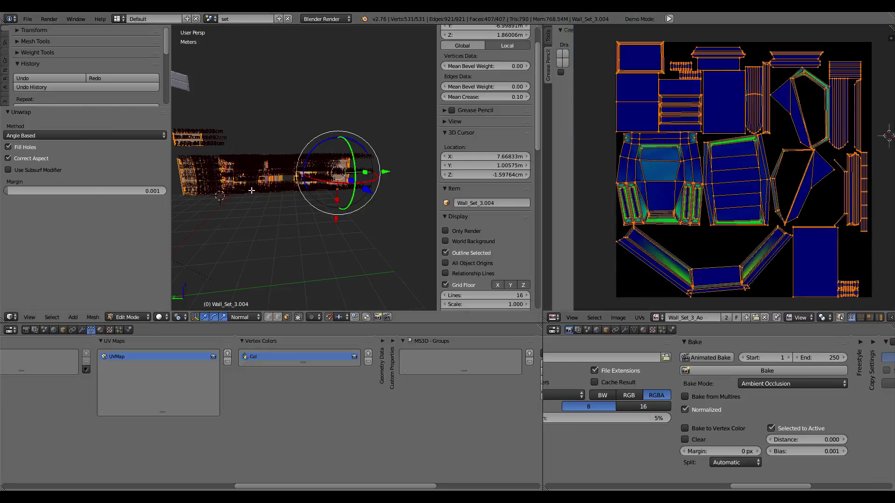
# Frame the selected wall pieces and pan across the current UV layout
pyautogui.moveTo(252, 190); pyautogui.dragTo(298, 191, button='middle')
pyautogui.scroll(-5, 507, 181)
pyautogui.scroll(-5, 507, 180)
pyautogui.scroll(-5, 507, 181)
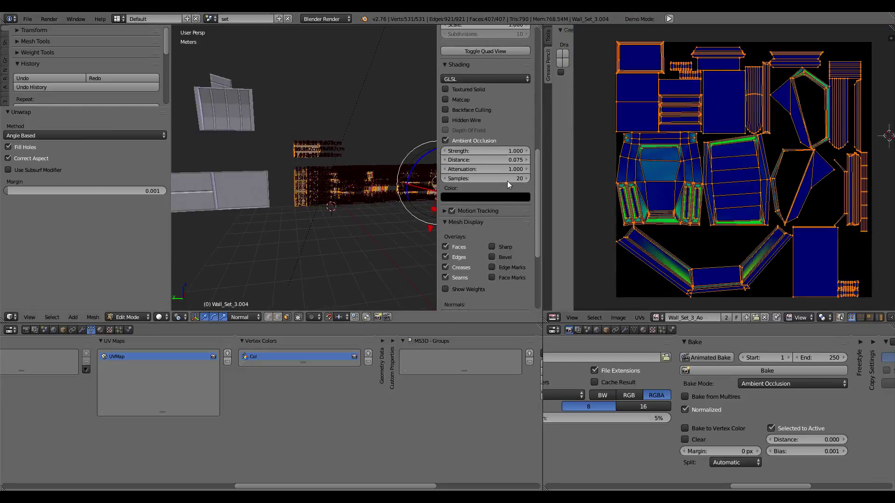
pyautogui.scroll(-5, 456, 271)
pyautogui.press('KP_Decimal')
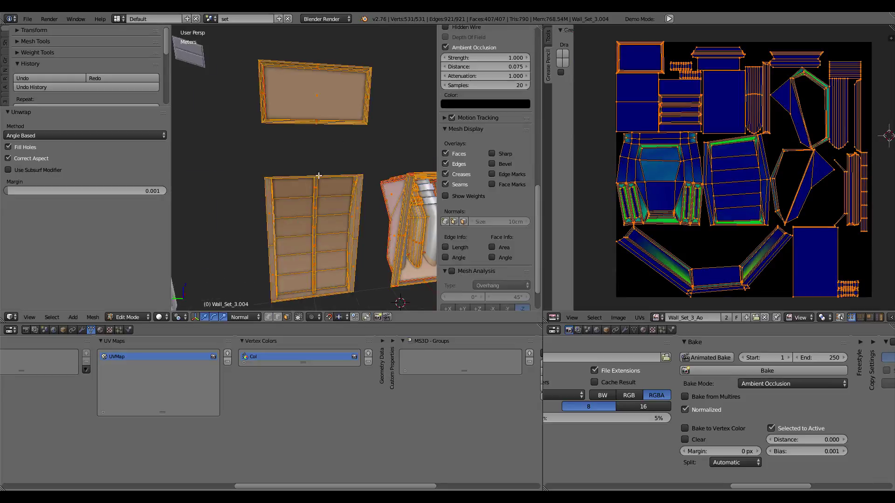
pyautogui.scroll(1, 786, 93)
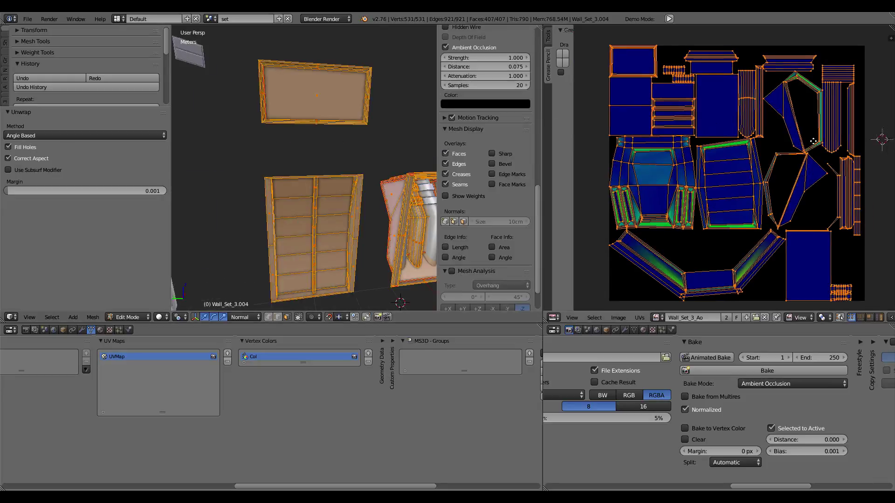
pyautogui.moveTo(786, 93); pyautogui.dragTo(736, 123, button='middle')
pyautogui.scroll(-4, 286, 110)
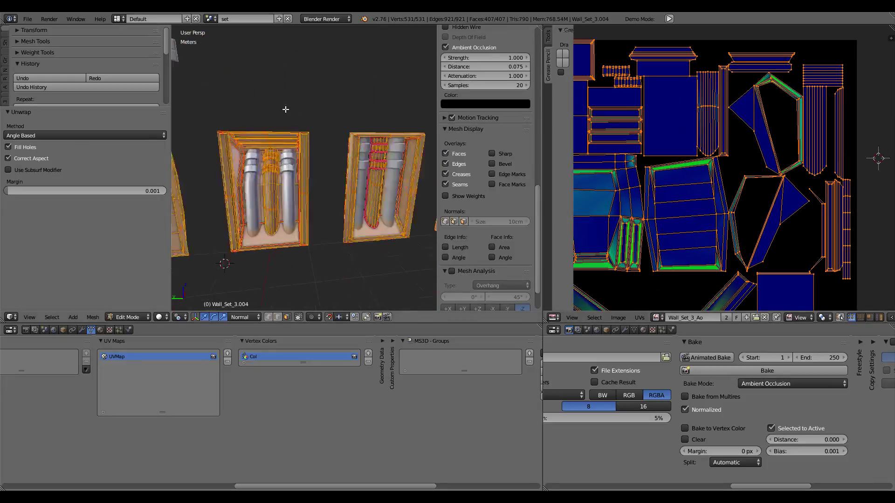
pyautogui.scroll(-2, 348, 127)
# Cancel a stray loop cut, run Remove Doubles on the whole mesh, then undo it
pyautogui.hotkey('ctrl', 'r')
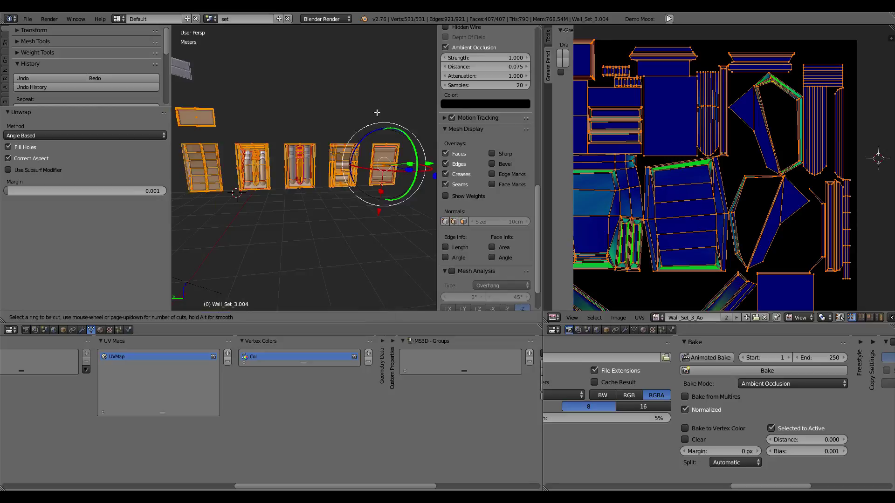
pyautogui.press('Escape')
pyautogui.scroll(7, 320, 135)
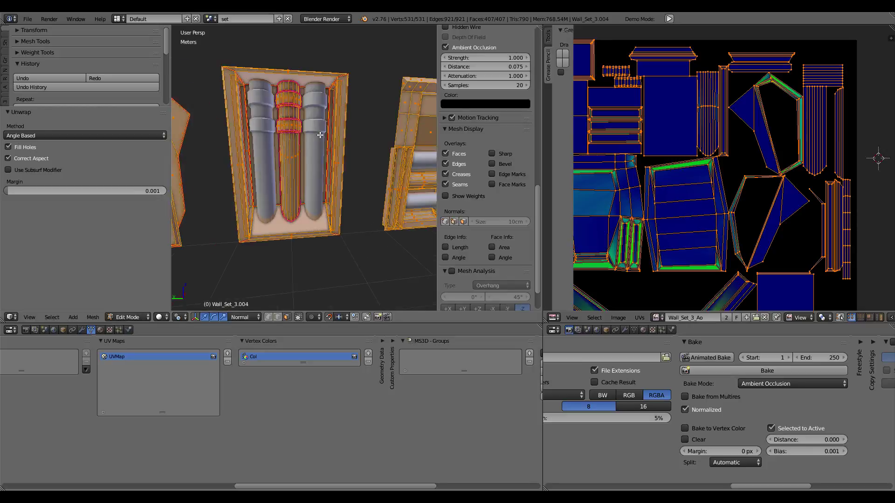
pyautogui.press('a')
pyautogui.press('a')
pyautogui.press('w')
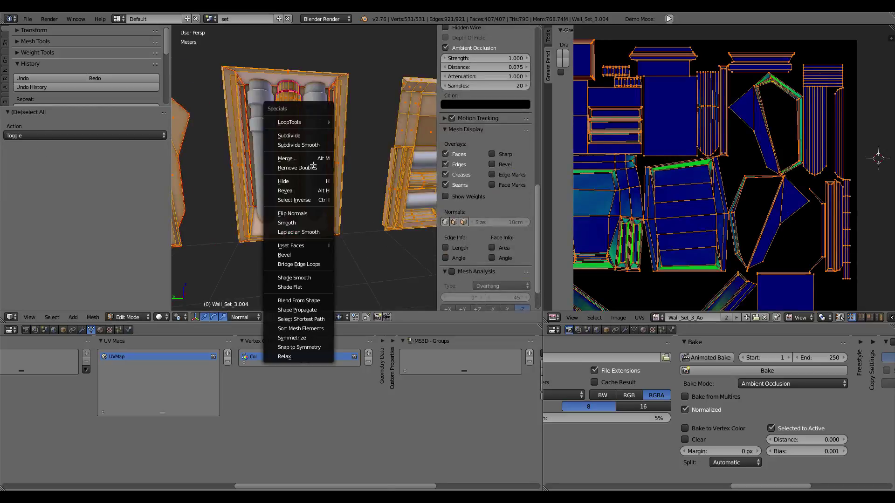
pyautogui.click(313, 167)
pyautogui.scroll(-6, 303, 161)
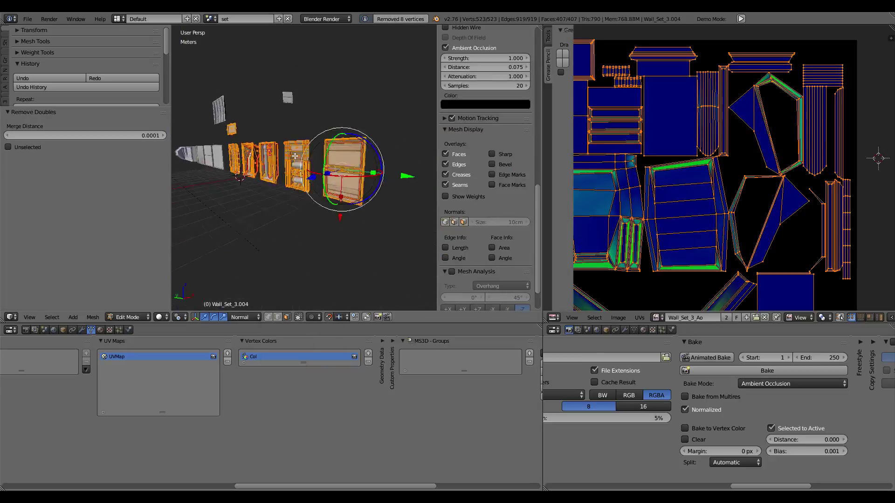
pyautogui.scroll(2, 295, 156)
pyautogui.hotkey('ctrl', 'z')
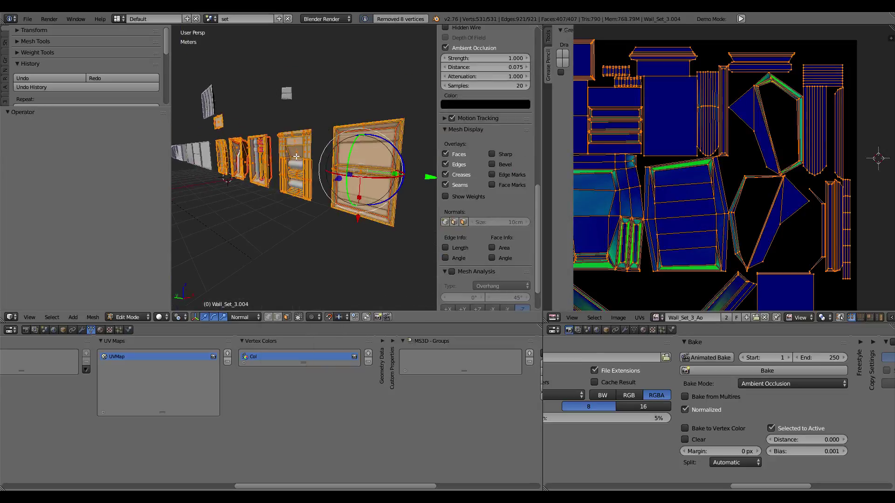
# Select the entire wall set mesh and clear all its seams
pyautogui.moveTo(296, 157); pyautogui.dragTo(369, 164, button='middle')
pyautogui.press('a')
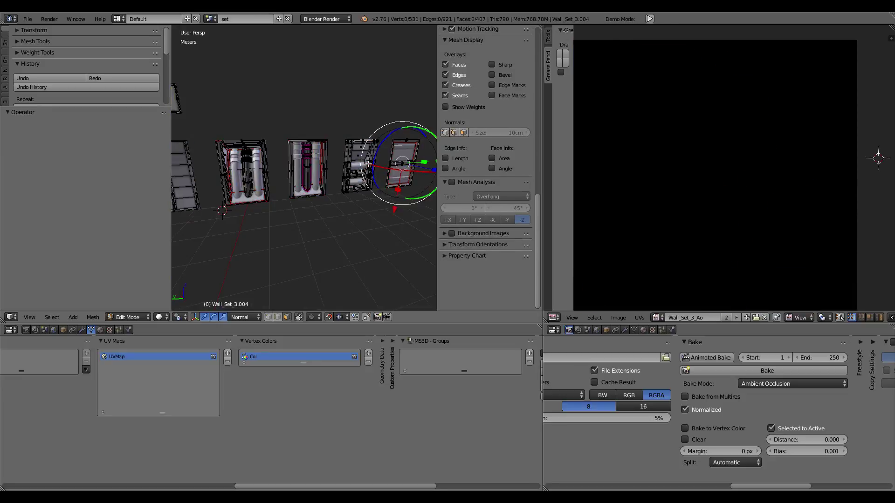
pyautogui.press('a')
pyautogui.scroll(4, 368, 165)
pyautogui.hotkey('ctrl', 'e')
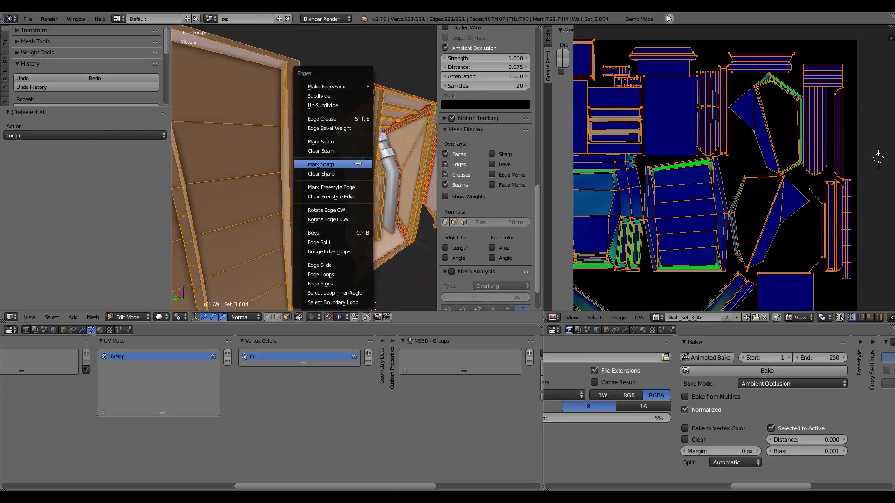
pyautogui.click(341, 151)
# Re-unwrap the whole wall set mesh Angle Based with margin 0.001
pyautogui.press('a')
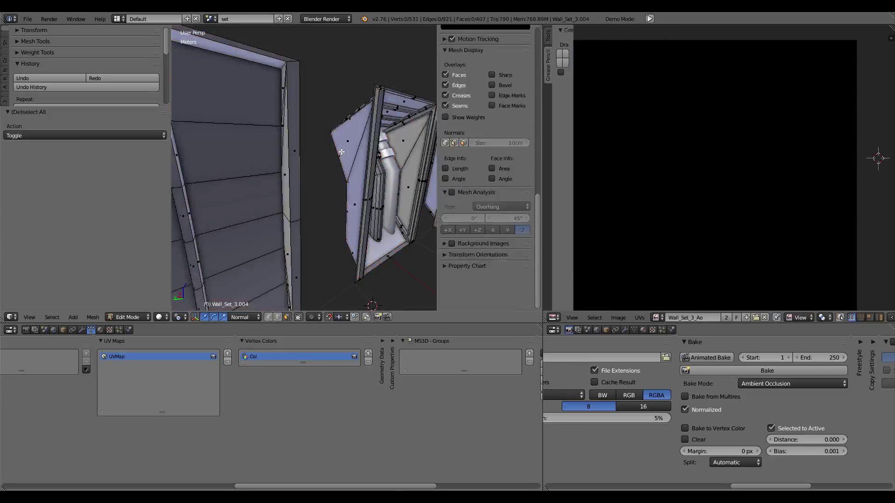
pyautogui.press('a')
pyautogui.press('u')
pyautogui.click(341, 151)
pyautogui.scroll(-3, 736, 151)
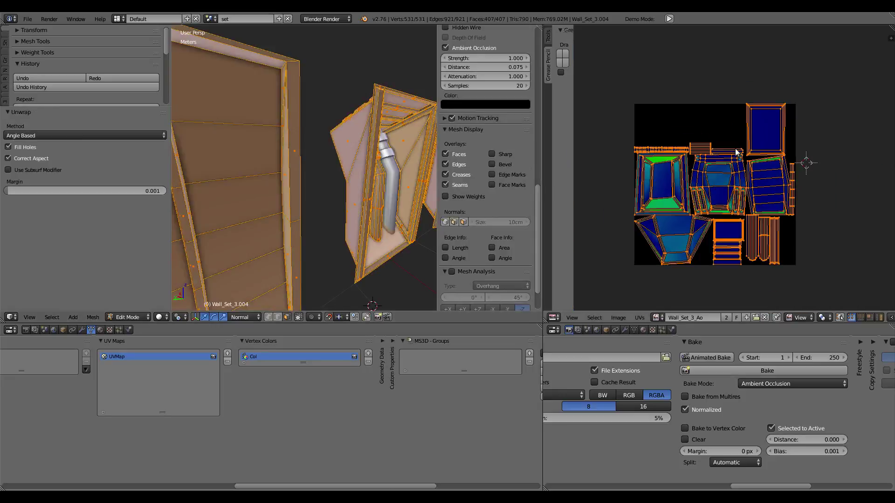
pyautogui.hotkey('ctrl', 'Up')
pyautogui.scroll(-3, 408, 166)
# Select the slatted door panel and mark its boundary loop as a seam
pyautogui.scroll(-2, 376, 170)
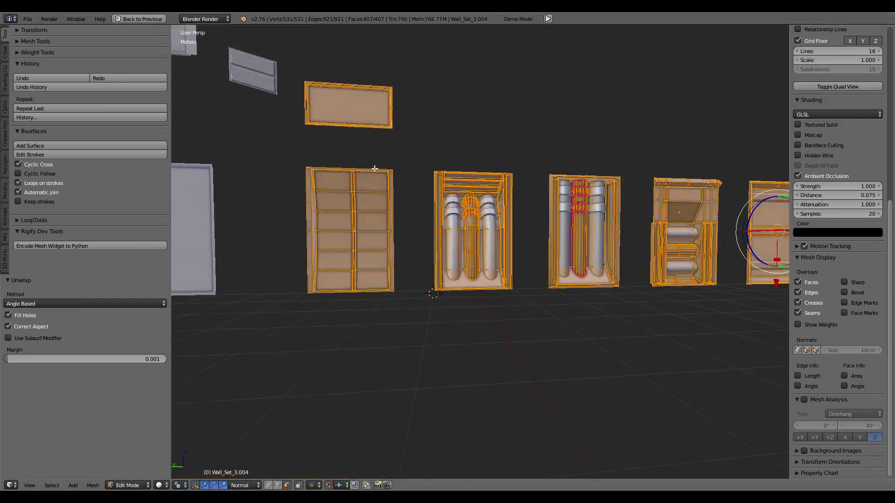
pyautogui.rightClick(371, 182)
pyautogui.press('KP_Decimal')
pyautogui.moveTo(386, 189)
pyautogui.mouseDown(button='middle')
pyautogui.moveTo(497, 213)
pyautogui.moveTo(605, 172)
pyautogui.moveTo(643, 398)
pyautogui.moveTo(574, 176)
pyautogui.moveTo(577, 149)
pyautogui.moveTo(549, 178)
pyautogui.moveTo(531, 175)
pyautogui.moveTo(603, 200)
pyautogui.moveTo(595, 179)
pyautogui.mouseUp(button='middle')
pyautogui.hotkey('ctrl', 'l')
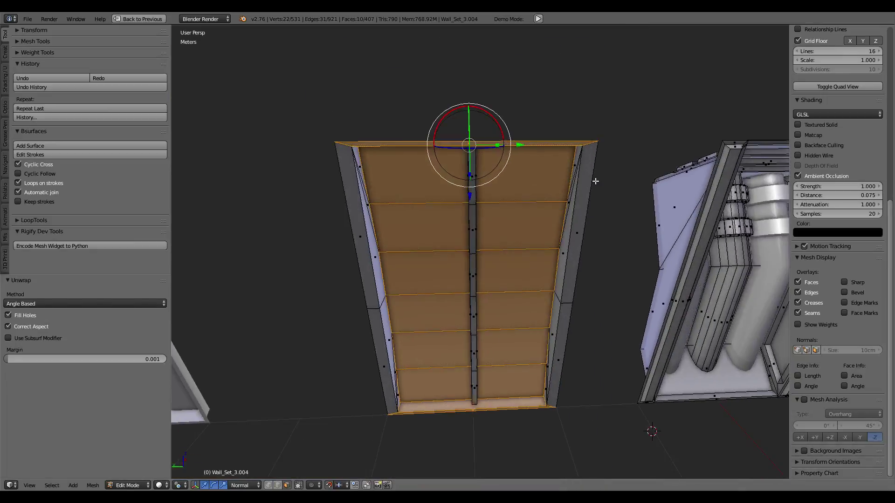
pyautogui.hotkey('ctrl', 'e')
pyautogui.click(571, 334)
pyautogui.hotkey('ctrl', 'e')
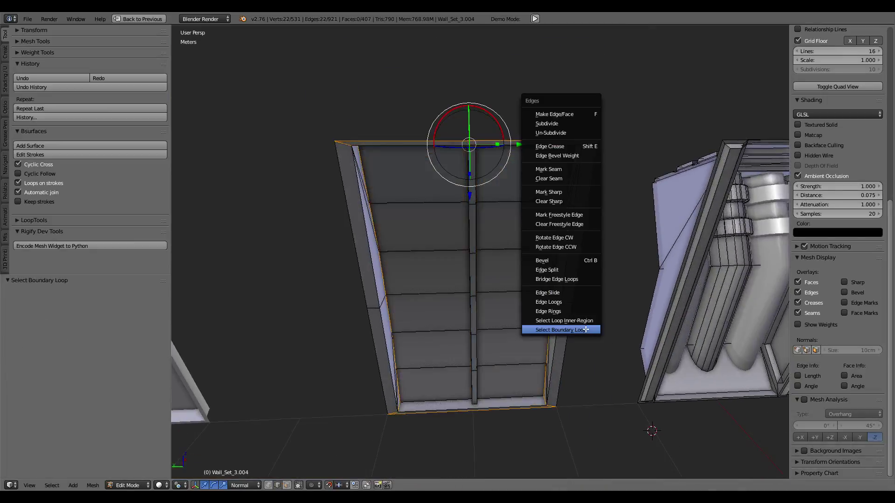
pyautogui.click(569, 172)
# Select the seam-bounded door parts, unwrap them on their own, and hide the door panel
pyautogui.moveTo(558, 171)
pyautogui.mouseDown(button='middle')
pyautogui.moveTo(572, 144)
pyautogui.moveTo(593, 194)
pyautogui.moveTo(620, 196)
pyautogui.moveTo(440, 41)
pyautogui.moveTo(426, 200)
pyautogui.mouseUp(button='middle')
pyautogui.rightClick(440, 41)
pyautogui.scroll(2, 409, 167)
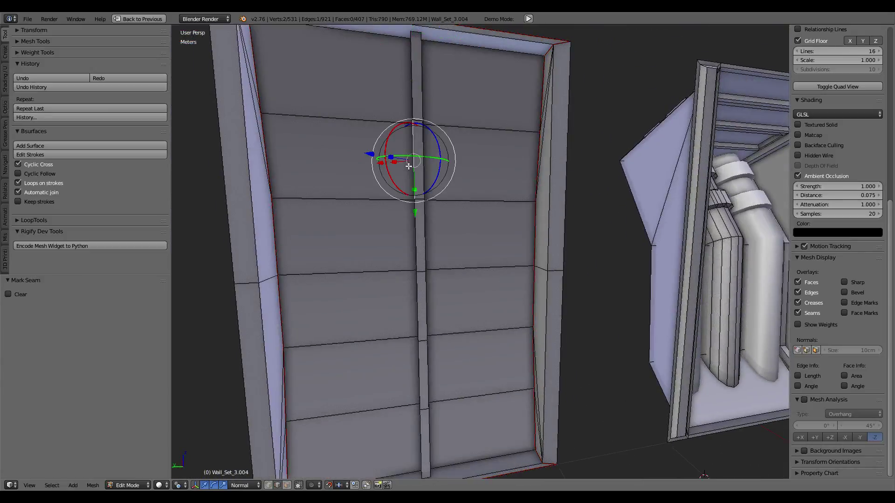
pyautogui.press('l')
pyautogui.press('l')
pyautogui.press('l')
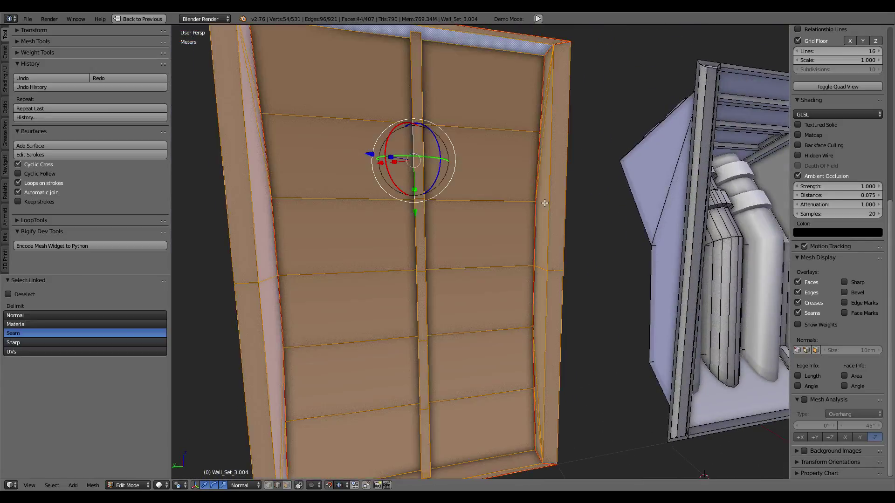
pyautogui.hotkey('ctrl', 'Up')
pyautogui.press('u')
pyautogui.click(309, 189)
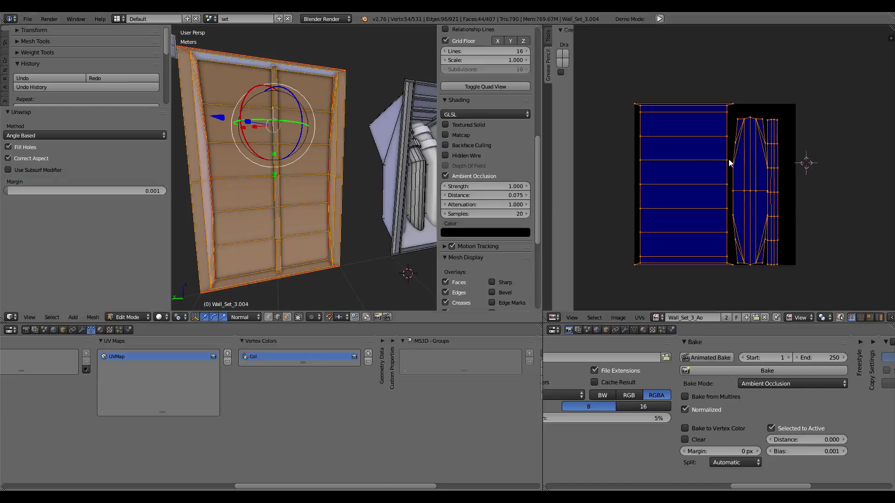
pyautogui.scroll(2, 730, 162)
pyautogui.press('h')
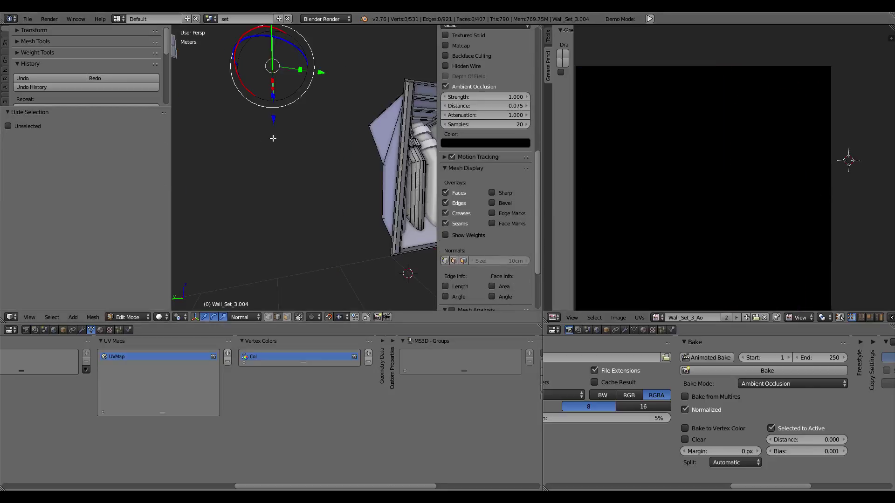
pyautogui.moveTo(254, 150); pyautogui.dragTo(332, 136, button='middle')
pyautogui.hotkey('ctrl', 'Up')
# Orbit and zoom to look up inside the pipe box toward its inner corner
pyautogui.moveTo(399, 130)
pyautogui.mouseDown(button='middle')
pyautogui.moveTo(328, 140)
pyautogui.moveTo(403, 207)
pyautogui.moveTo(323, 400)
pyautogui.mouseUp(button='middle')
pyautogui.scroll(-3, 328, 140)
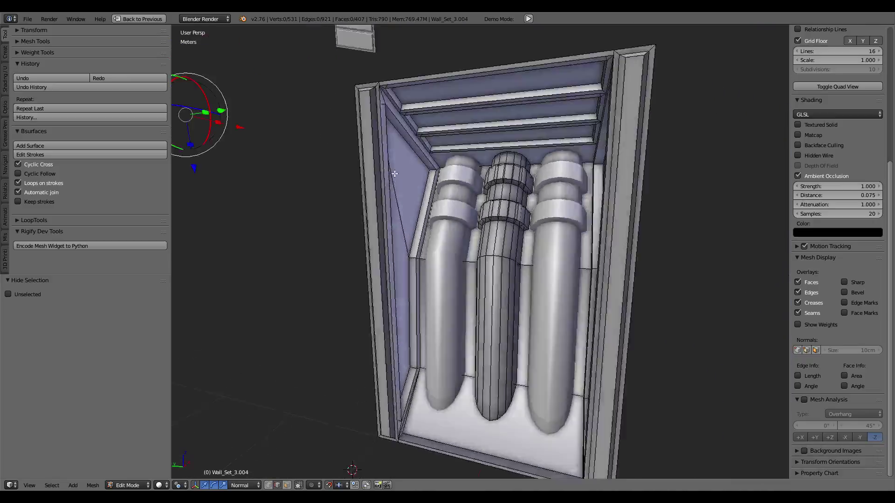
pyautogui.moveTo(492, 230)
pyautogui.mouseDown(button='middle')
pyautogui.moveTo(517, 290)
pyautogui.moveTo(515, 226)
pyautogui.mouseUp(button='middle')
pyautogui.scroll(1, 518, 290)
pyautogui.scroll(2, 518, 290)
pyautogui.scroll(2, 518, 290)
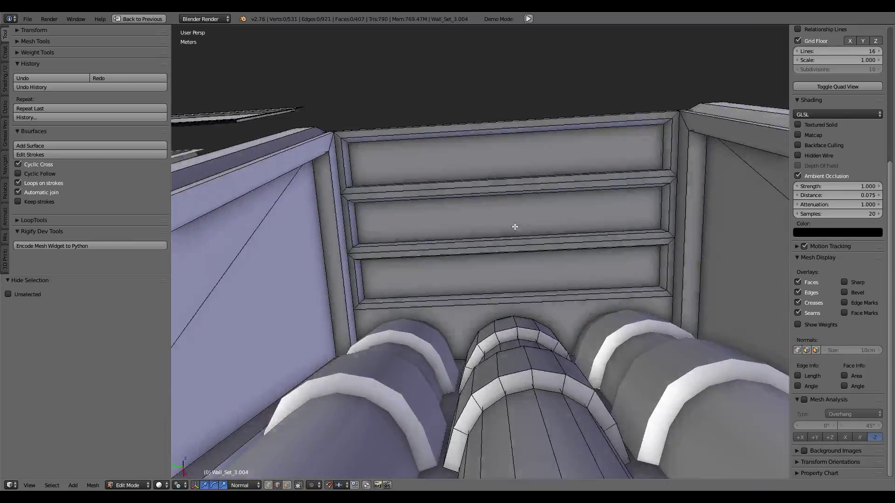
pyautogui.moveTo(676, 136); pyautogui.dragTo(580, 192, button='middle')
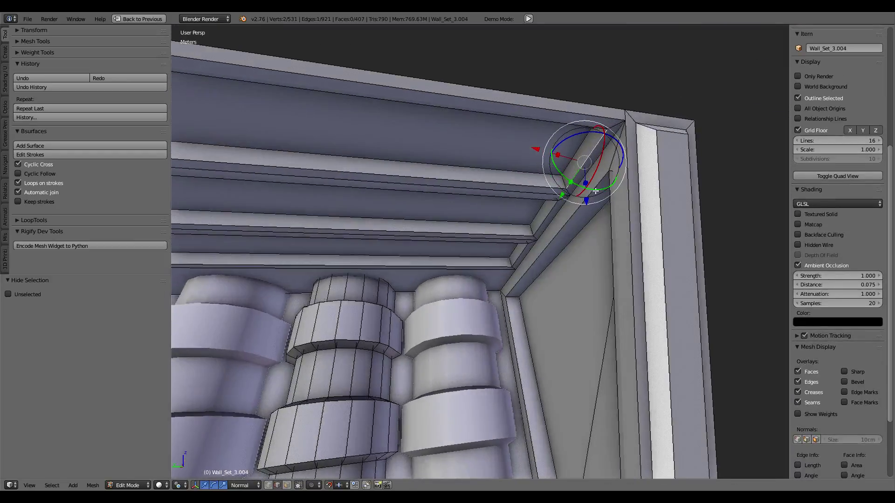
pyautogui.press('g')
pyautogui.rightClick(580, 192)
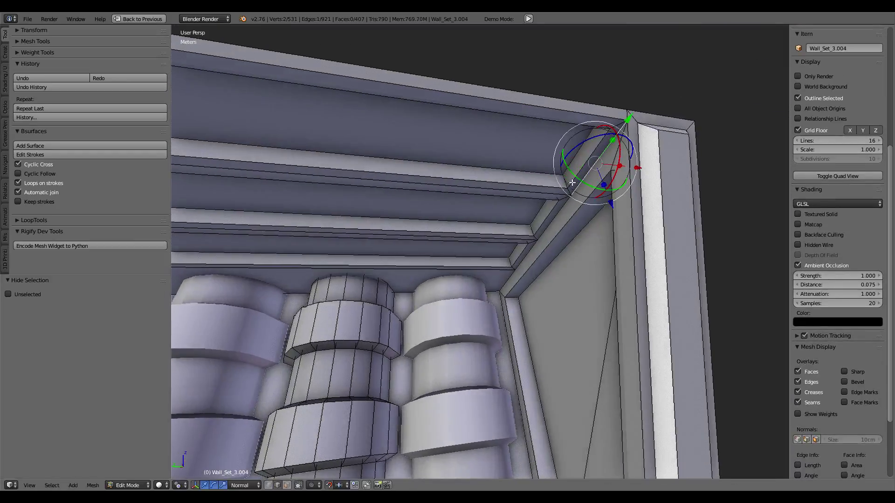
# Select the ceiling shelf piece plus its top face and Remove Doubles, merging 2 vertices
pyautogui.rightClick(519, 200)
pyautogui.rightClick(474, 209)
pyautogui.press('l')
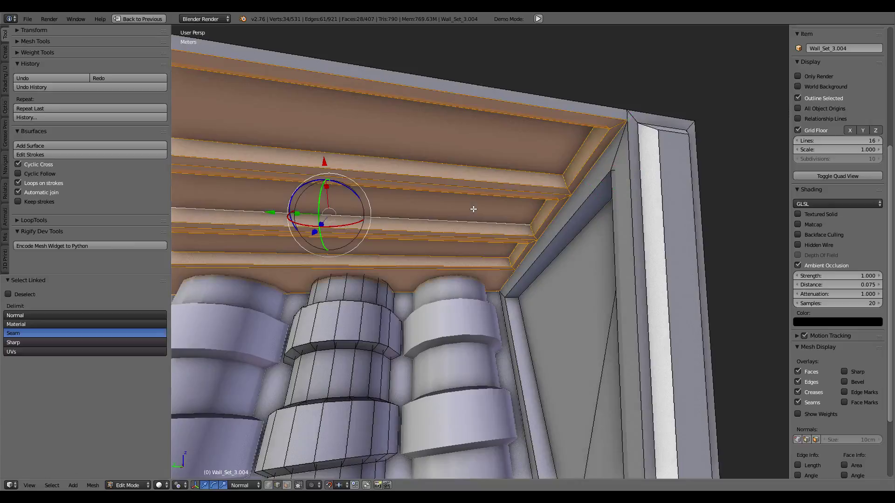
pyautogui.scroll(-3, 478, 175)
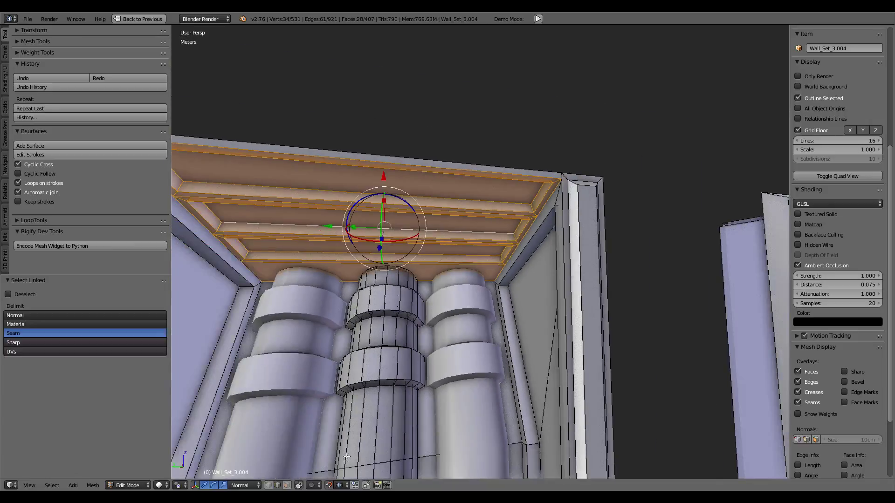
pyautogui.click(286, 485)
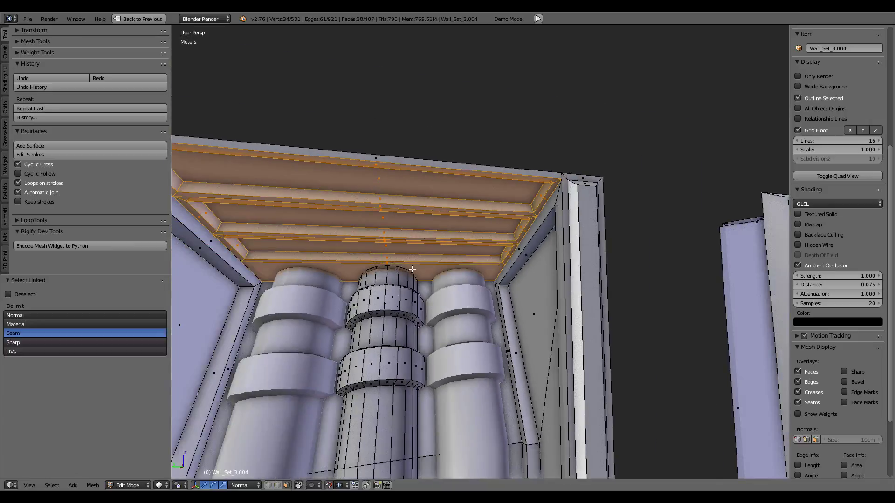
pyautogui.keyDown('shift'); pyautogui.rightClick(384, 163); pyautogui.keyUp('shift')
pyautogui.press('w')
pyautogui.click(553, 117)
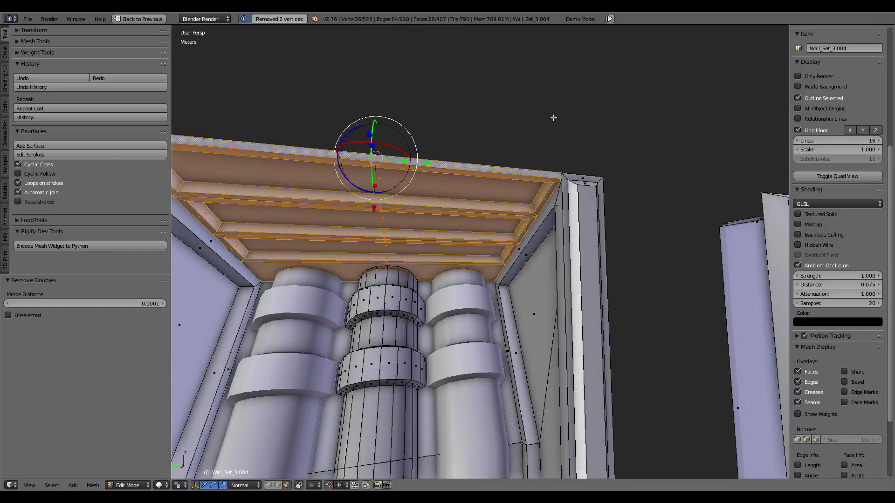
pyautogui.moveTo(553, 117); pyautogui.dragTo(539, 156, button='middle')
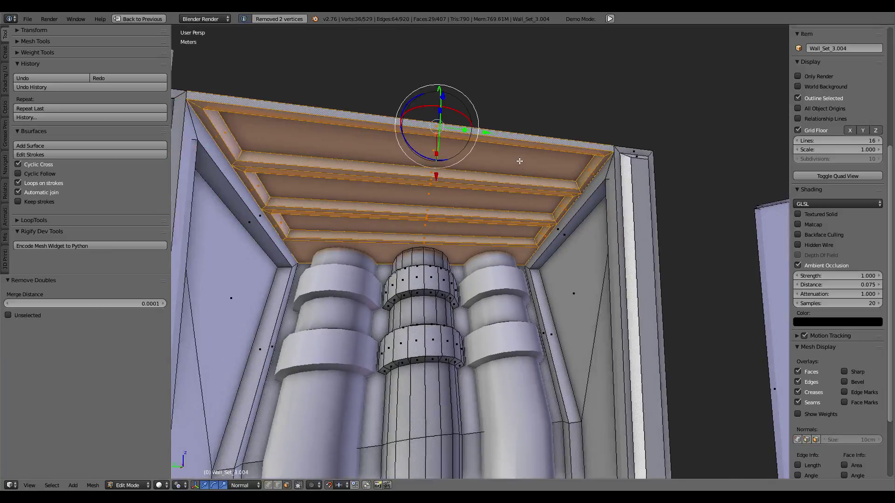
# Unwrap the ceiling shelf piece, hide it, and select the floor piece's faces below
pyautogui.hotkey('ctrl', 'Up')
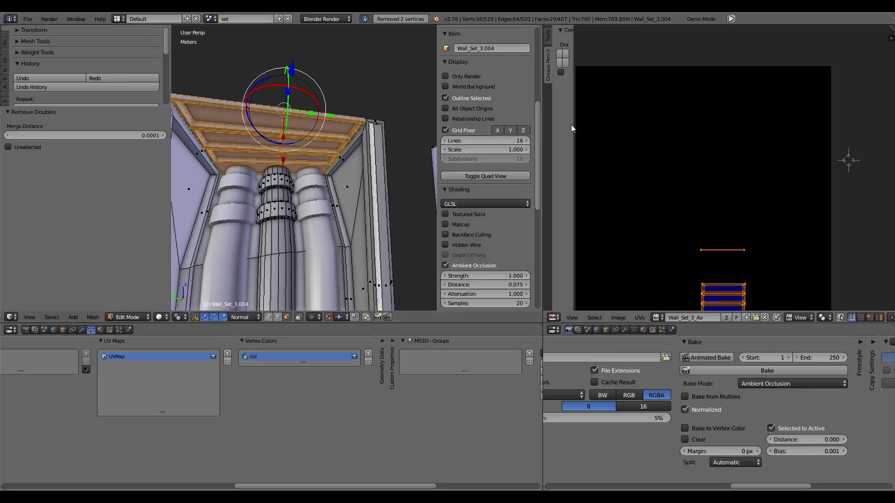
pyautogui.press('u')
pyautogui.click(396, 136)
pyautogui.moveTo(638, 141); pyautogui.dragTo(702, 127, button='middle')
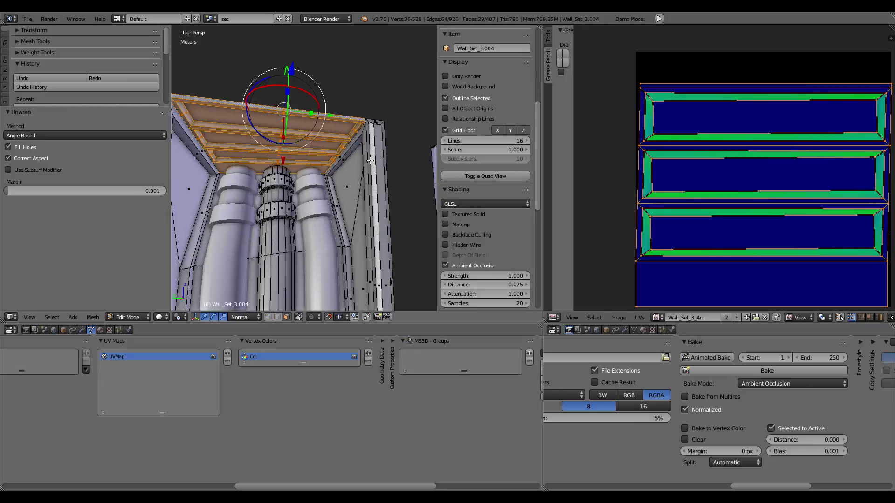
pyautogui.press('h')
pyautogui.moveTo(370, 160)
pyautogui.mouseDown(button='middle')
pyautogui.moveTo(321, 131)
pyautogui.moveTo(359, 176)
pyautogui.mouseUp(button='middle')
pyautogui.hotkey('ctrl', 'z')
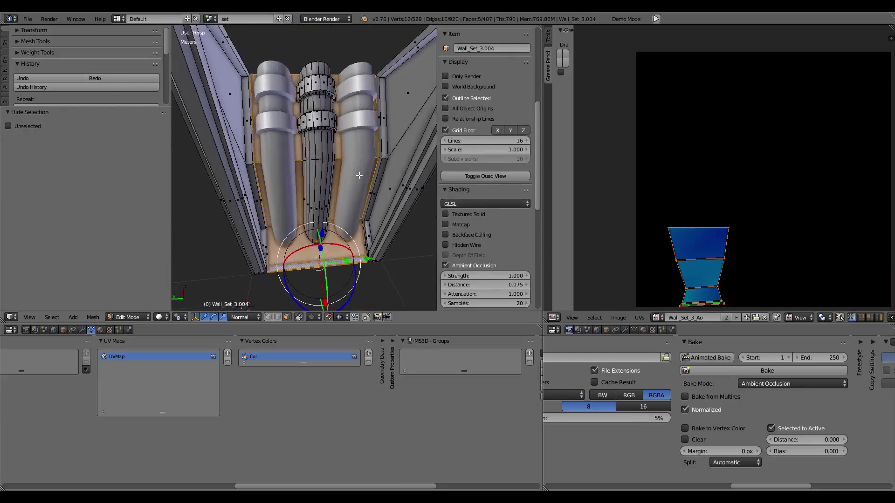
# Mark the floor piece's boundary loop as a seam
pyautogui.hotkey('ctrl', 'e')
pyautogui.click(344, 279)
pyautogui.hotkey('ctrl', 'e')
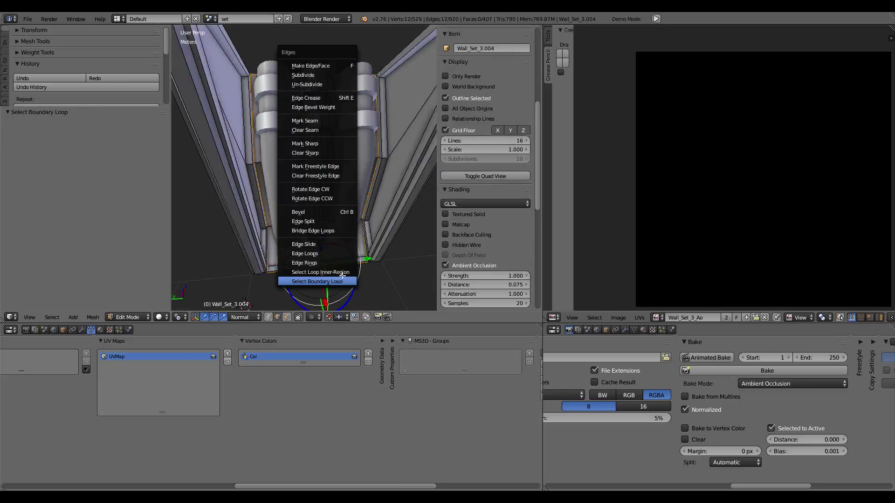
pyautogui.click(305, 120)
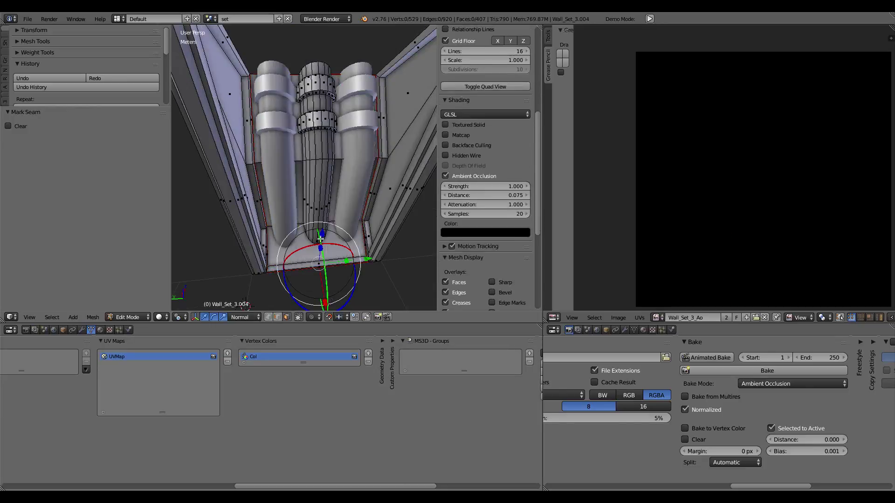
# Select the seam-enclosed floor piece, unwrap it, and hide it
pyautogui.press('l')
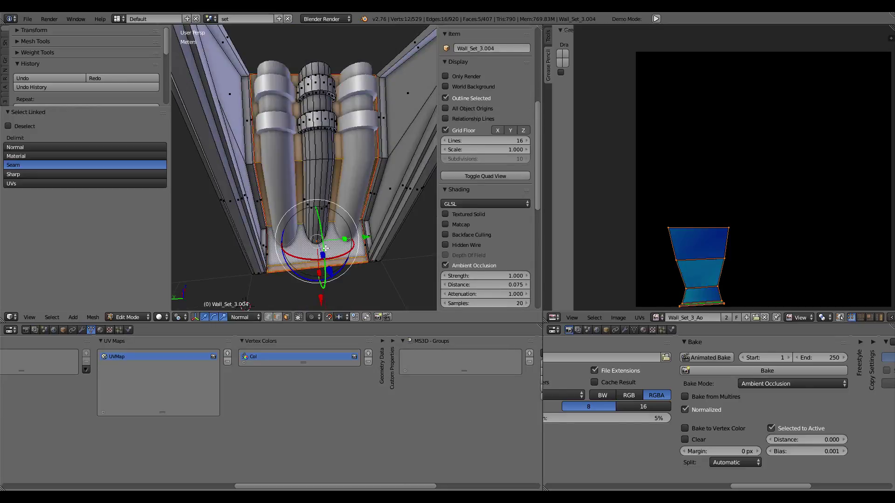
pyautogui.press('u')
pyautogui.click(322, 248)
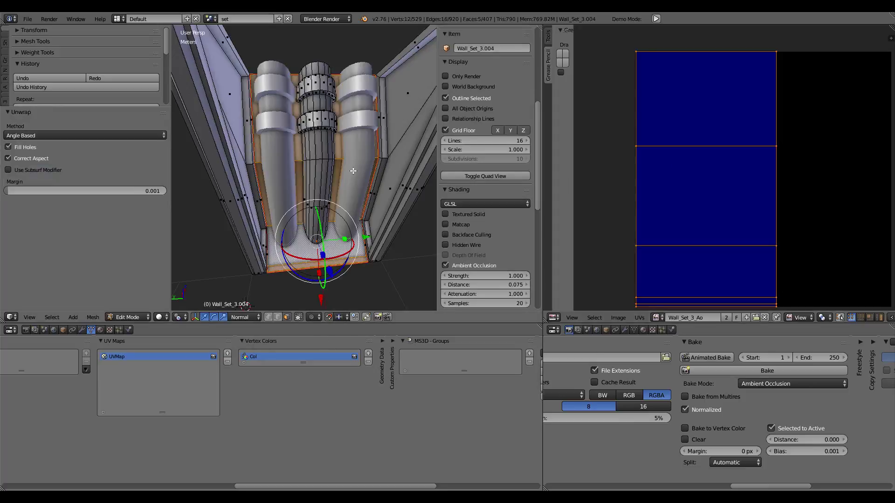
pyautogui.press('h')
pyautogui.moveTo(354, 171)
pyautogui.mouseDown(button='middle')
pyautogui.moveTo(328, 174)
pyautogui.moveTo(334, 113)
pyautogui.moveTo(316, 197)
pyautogui.moveTo(345, 186)
pyautogui.moveTo(238, 122)
pyautogui.moveTo(324, 120)
pyautogui.mouseUp(button='middle')
pyautogui.scroll(-4, 329, 174)
# Select the angled centre-right strip by seams, orbit to inspect it, and close the sidebar
pyautogui.rightClick(238, 122)
pyautogui.rightClick(324, 119)
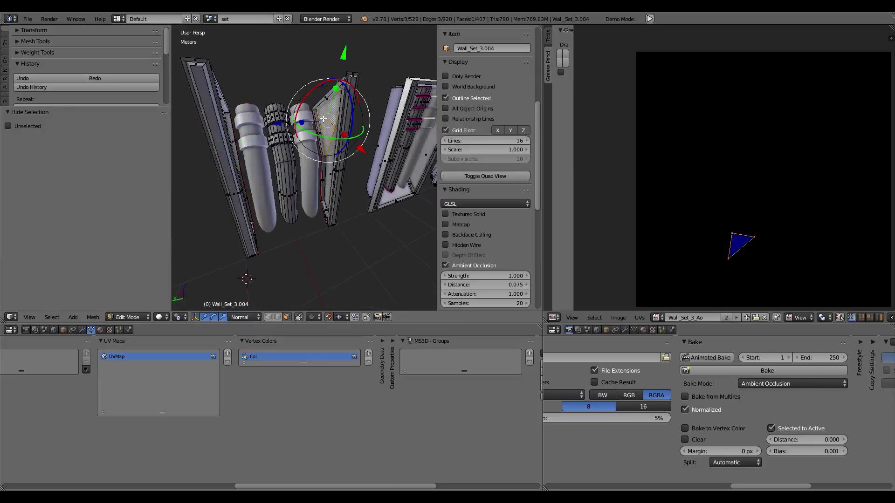
pyautogui.press('l')
pyautogui.press('l')
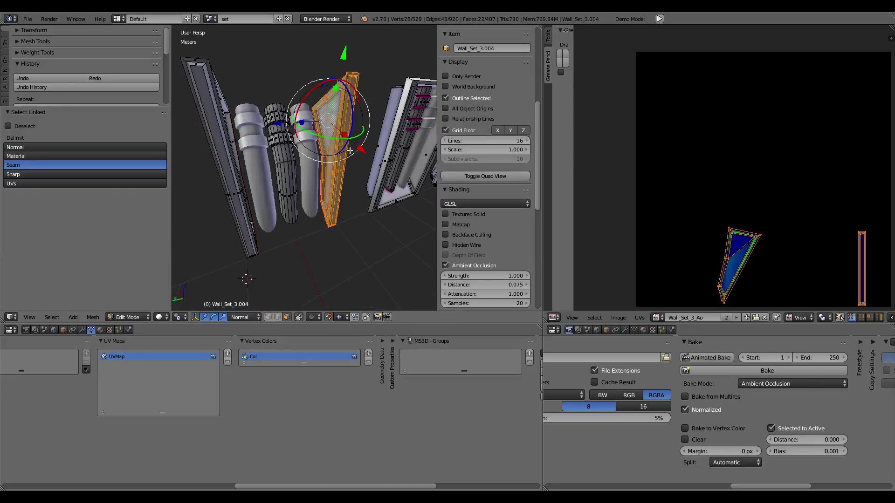
pyautogui.moveTo(349, 150); pyautogui.dragTo(325, 99, button='middle')
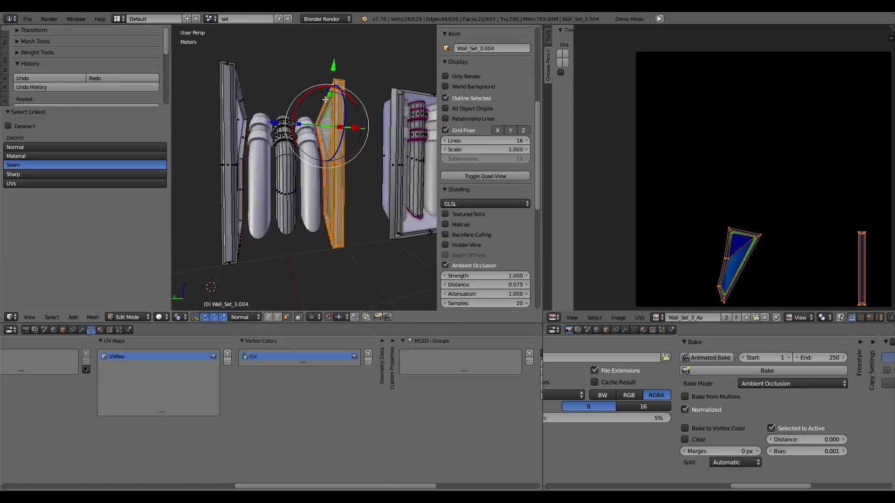
pyautogui.moveTo(349, 141)
pyautogui.mouseDown(button='middle')
pyautogui.moveTo(302, 196)
pyautogui.moveTo(367, 157)
pyautogui.moveTo(354, 154)
pyautogui.mouseUp(button='middle')
pyautogui.scroll(3, 365, 160)
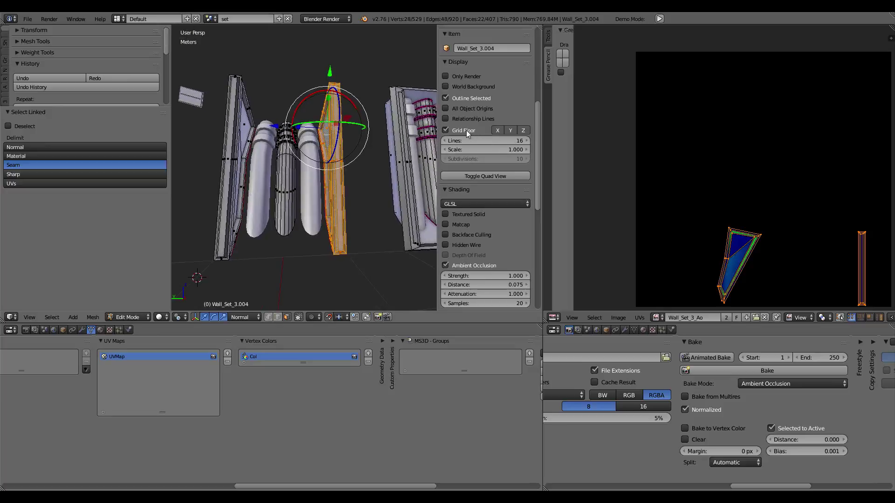
pyautogui.press('n')
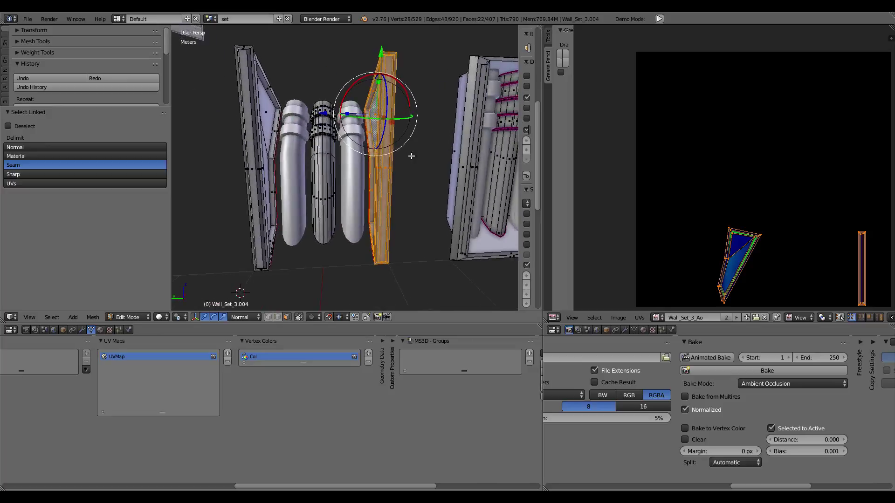
pyautogui.rightClick(259, 121)
# In Object Mode, select the right pipe object and snap the 3D cursor to the grid
pyautogui.press('Tab')
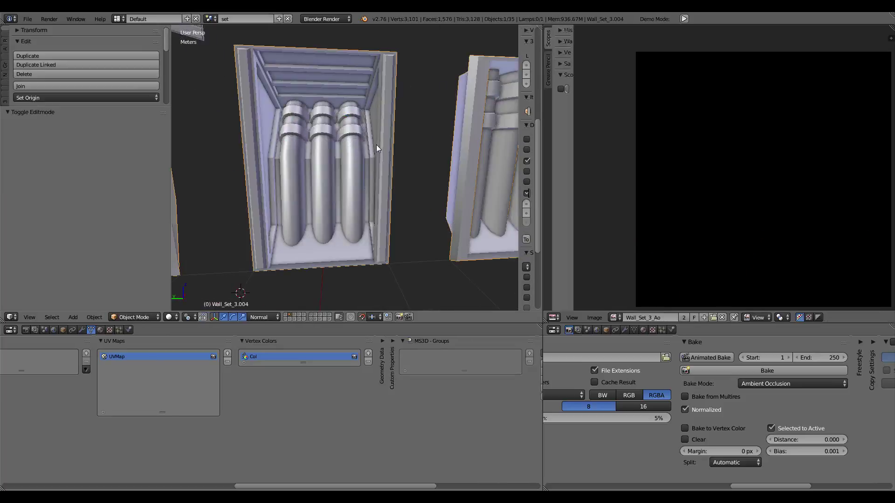
pyautogui.rightClick(356, 195)
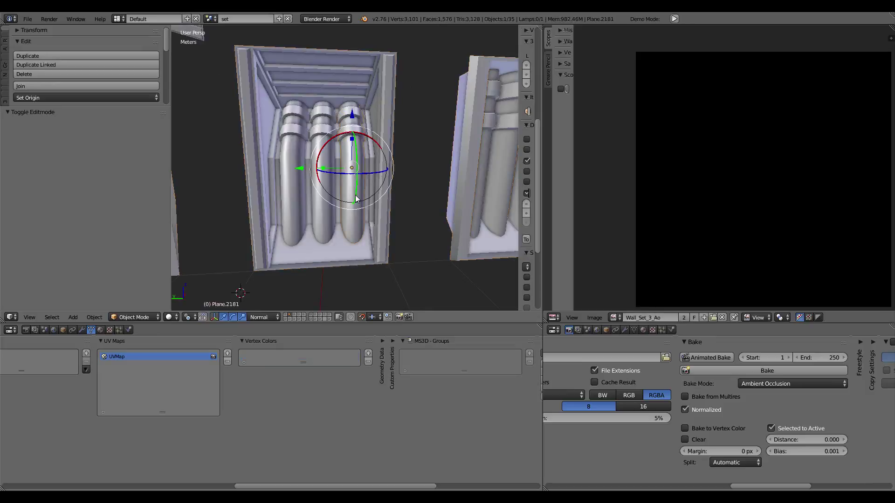
pyautogui.click(327, 267)
pyautogui.hotkey('shift', 's')
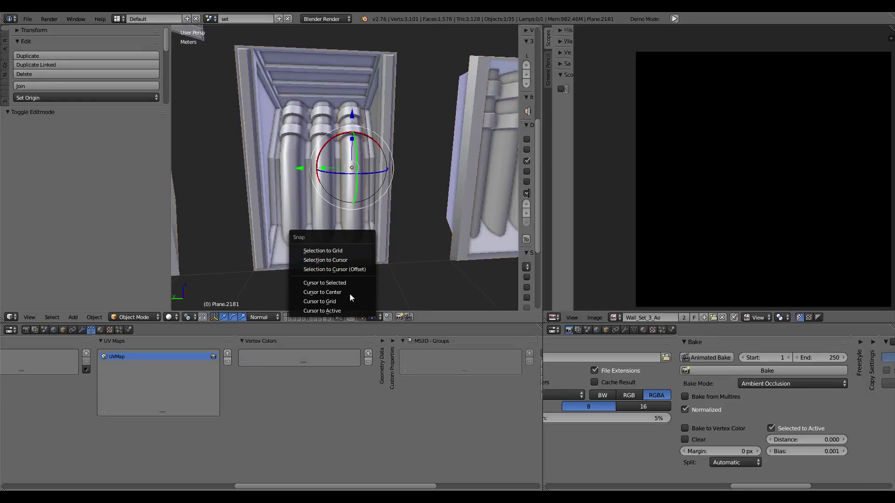
pyautogui.click(349, 301)
pyautogui.moveTo(346, 300)
pyautogui.mouseDown(button='middle')
pyautogui.moveTo(418, 233)
pyautogui.moveTo(425, 252)
pyautogui.moveTo(373, 144)
pyautogui.mouseUp(button='middle')
# Separate the seam-linked left wall strip into its own object
pyautogui.press('Tab')
pyautogui.rightClick(379, 131)
pyautogui.rightClick(248, 120)
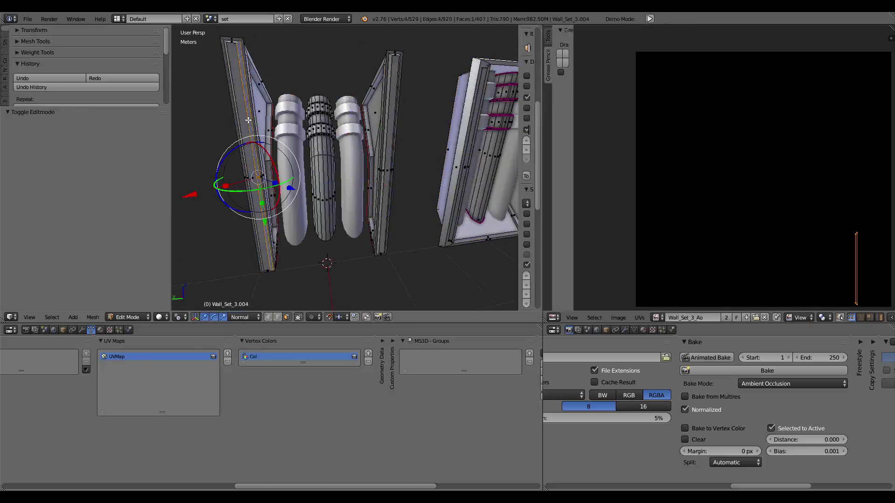
pyautogui.press('l')
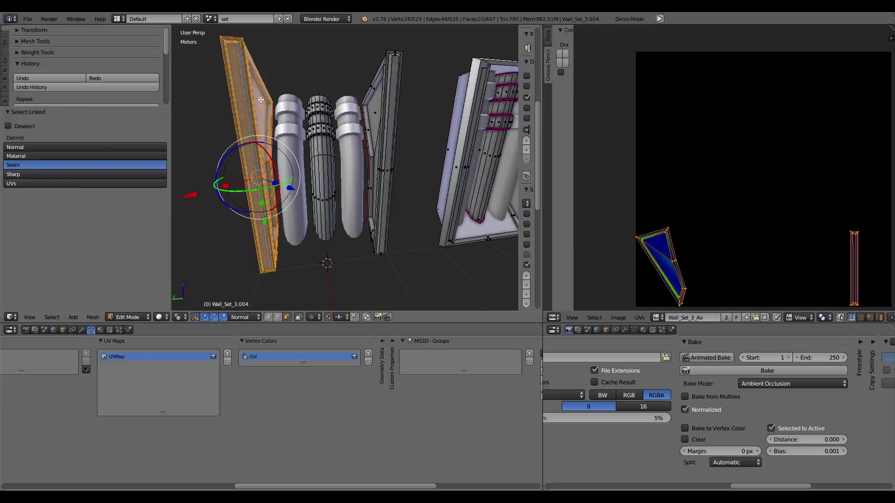
pyautogui.moveTo(261, 99)
pyautogui.mouseDown(button='middle')
pyautogui.moveTo(298, 107)
pyautogui.moveTo(266, 99)
pyautogui.mouseUp(button='middle')
pyautogui.press('p')
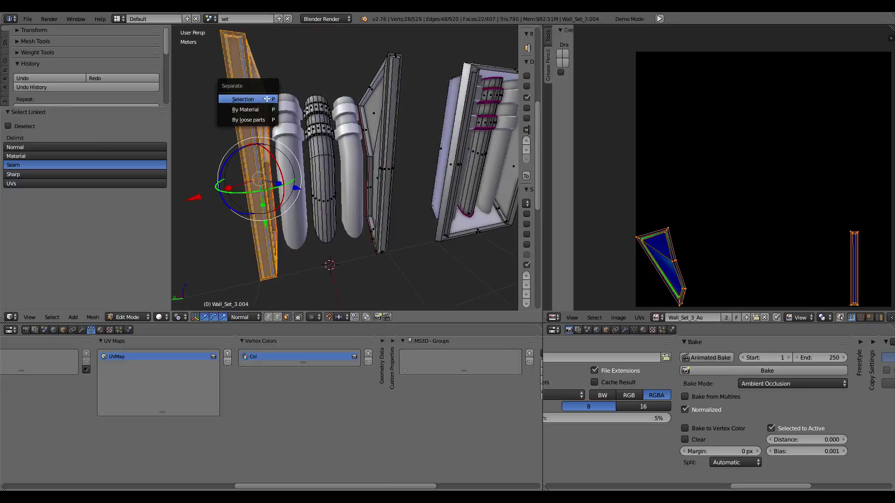
pyautogui.click(266, 98)
pyautogui.moveTo(367, 95); pyautogui.dragTo(257, 116, button='middle')
pyautogui.press('Tab')
# In the joined wall set's Edit Mode, select the thin wall strip, then a single triangle
pyautogui.rightClick(256, 115)
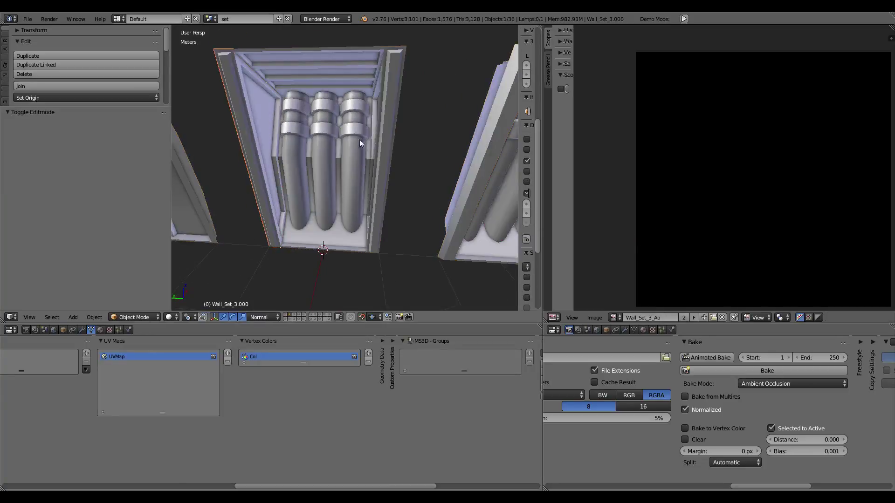
pyautogui.press('g')
pyautogui.rightClick(236, 133)
pyautogui.rightClick(385, 125)
pyautogui.press('Tab')
pyautogui.moveTo(384, 125)
pyautogui.mouseDown(button='middle')
pyautogui.moveTo(468, 114)
pyautogui.moveTo(381, 125)
pyautogui.moveTo(387, 117)
pyautogui.mouseUp(button='middle')
pyautogui.rightClick(388, 116)
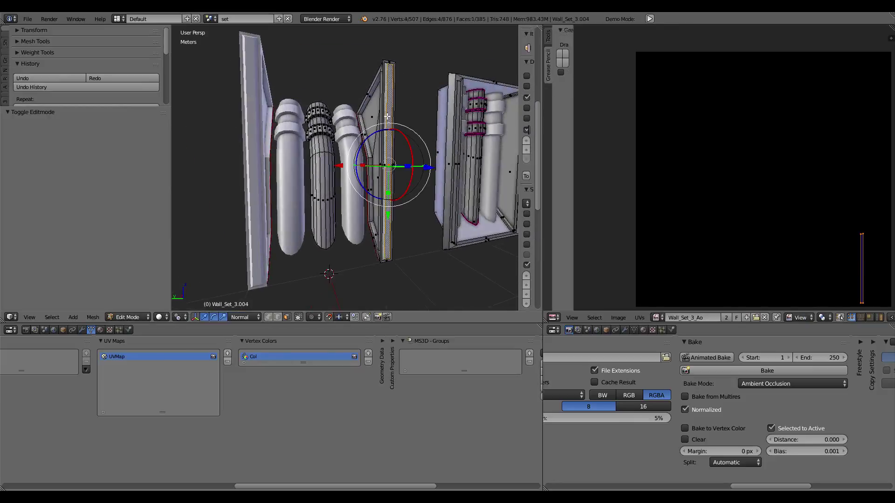
pyautogui.hotkey('ctrl', 'l')
pyautogui.rightClick(375, 108)
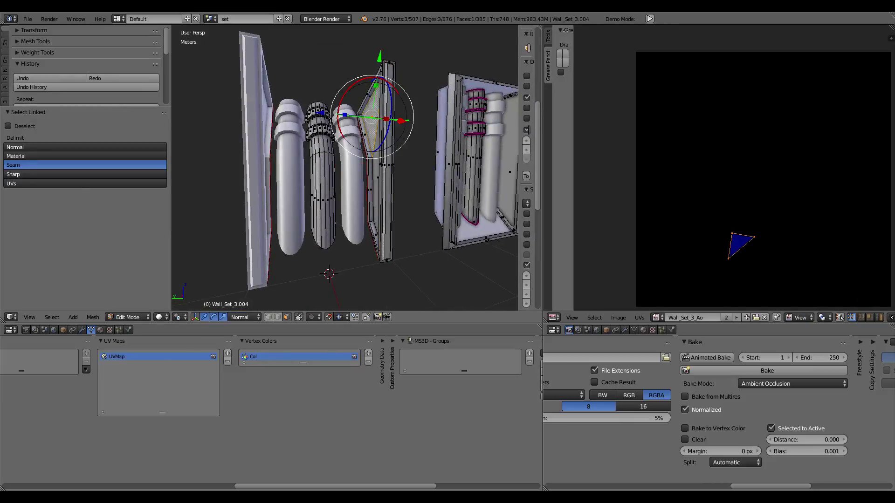